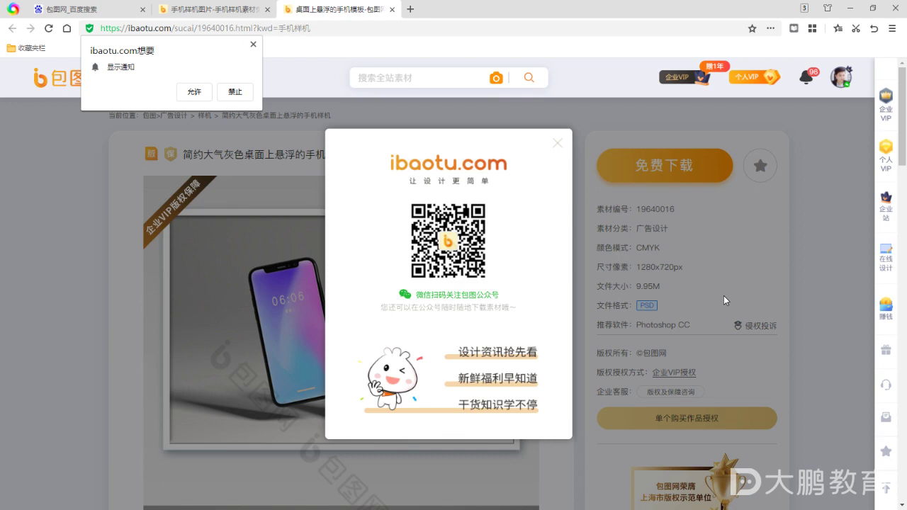
Dismiss the QR popup and download the floating phone mockup PSD via the VIP download
left_click(551, 147)
left_click(638, 168)
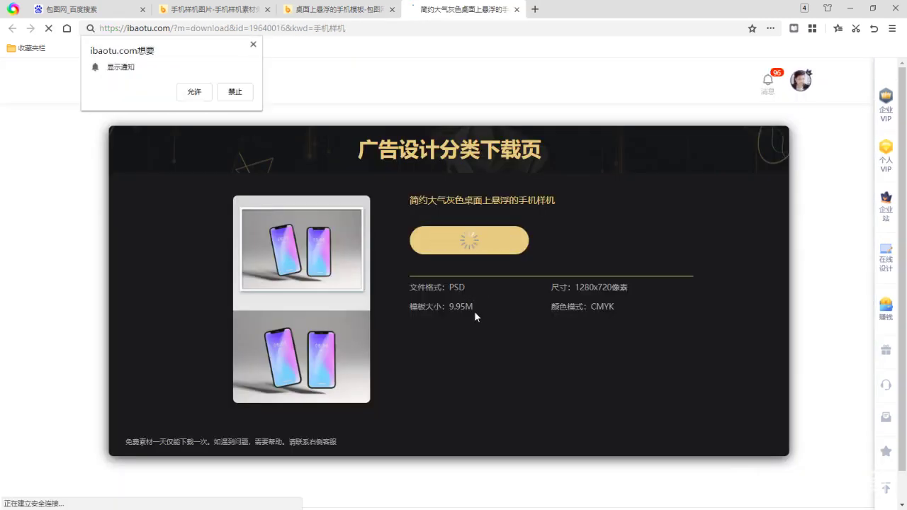
left_click(468, 240)
left_click(505, 311)
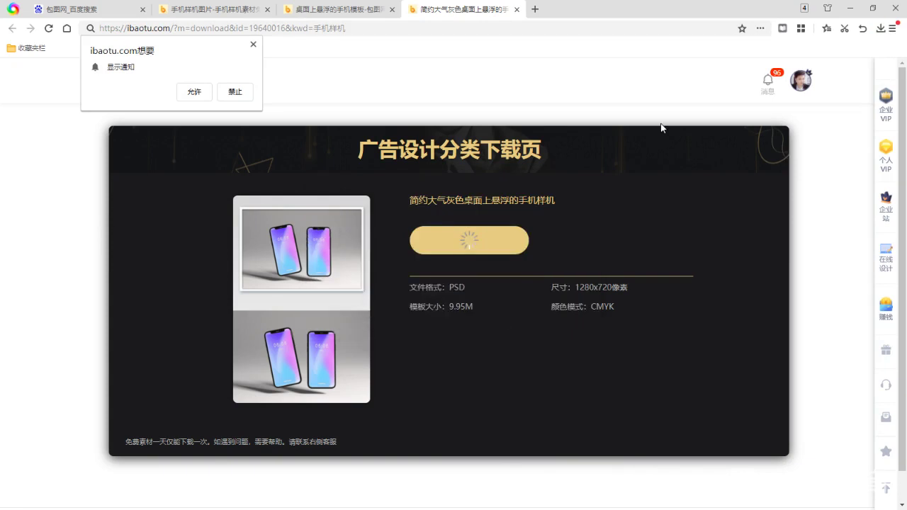
Minimize the browser and end the slideshow to reach the desktop
left_click(849, 8)
right_click(672, 192)
left_click(701, 393)
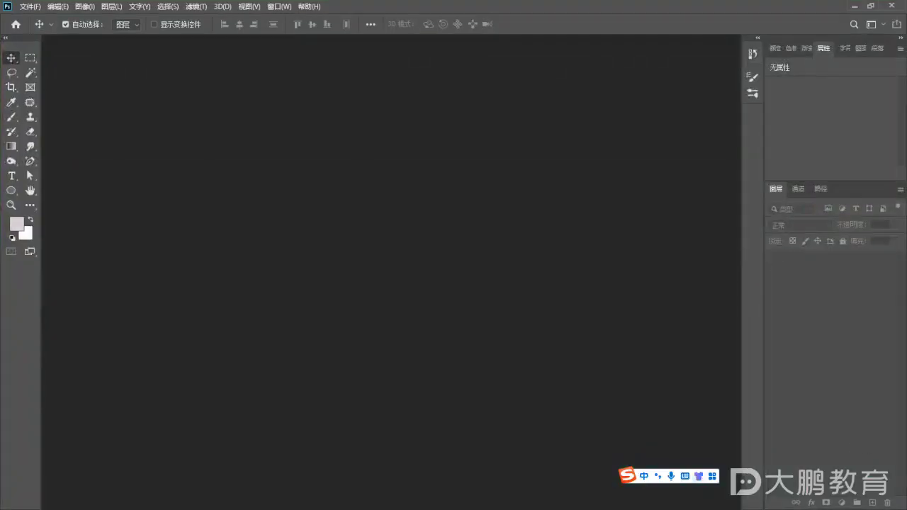
Extract the downloaded mockup zip archive on the desktop
left_click(853, 6)
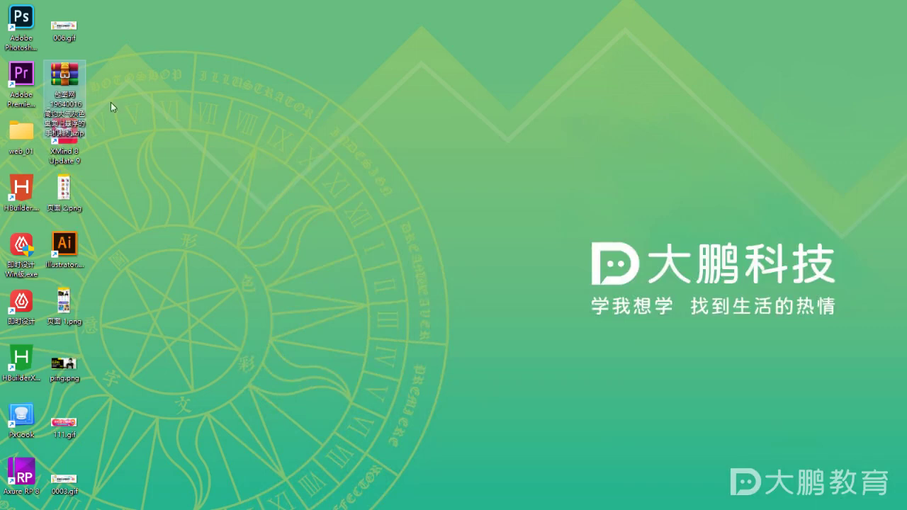
right_click(69, 85)
left_click(233, 149)
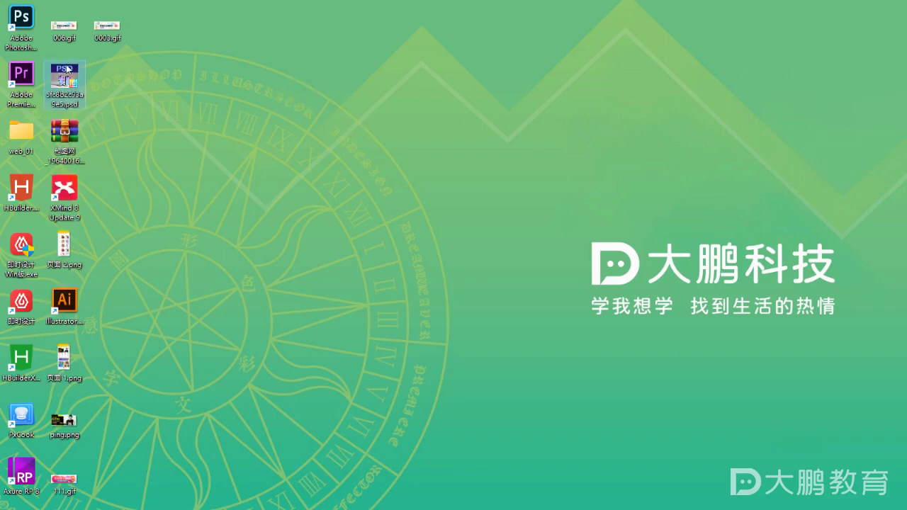
Drag 5fc8b2c93a9e5.psd into Photoshop and maximize the Photoshop window
key("alt+Tab")
double_click(574, 14)
left_click_drag(54, 99, 271, 374)
left_click(748, 275)
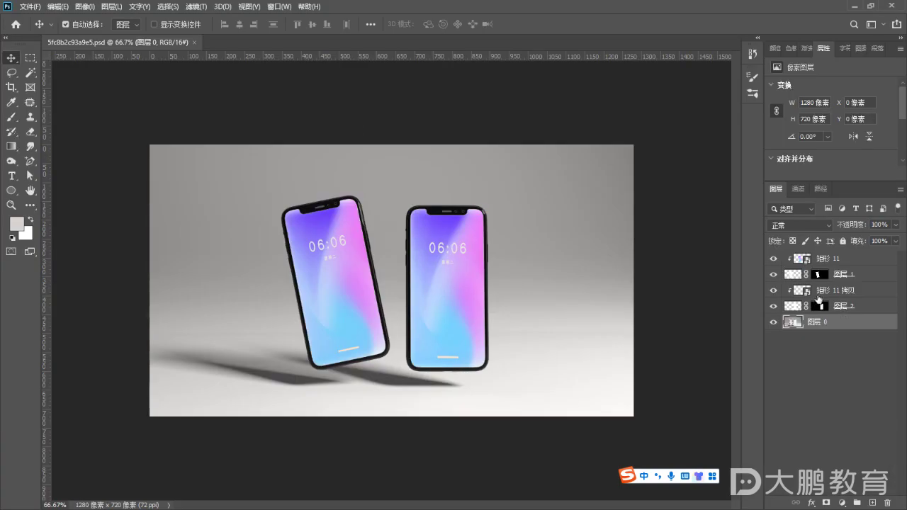
Confirm 矩形 11 拷贝 is the right phone's screen and open its 矩形 11.psb contents
left_click(712, 230)
left_click(773, 289)
left_click(773, 290)
left_click(773, 289)
left_click(773, 290)
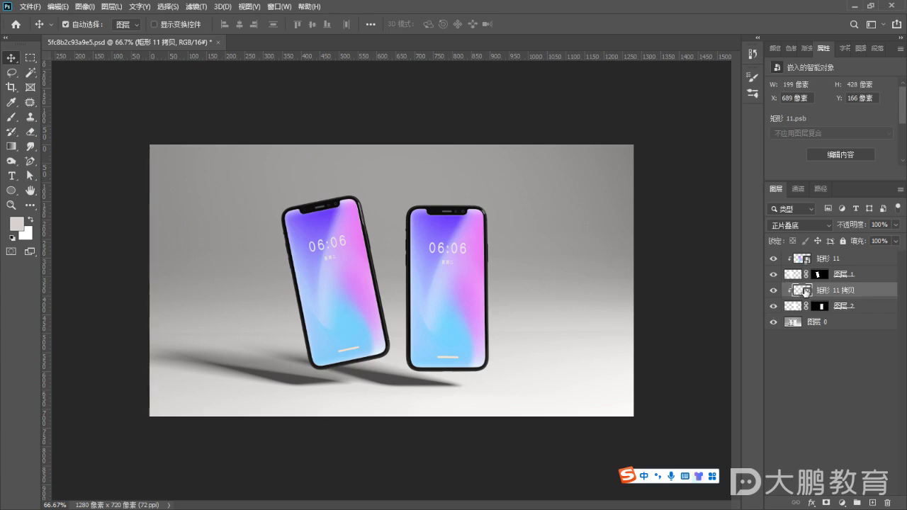
double_click(802, 290)
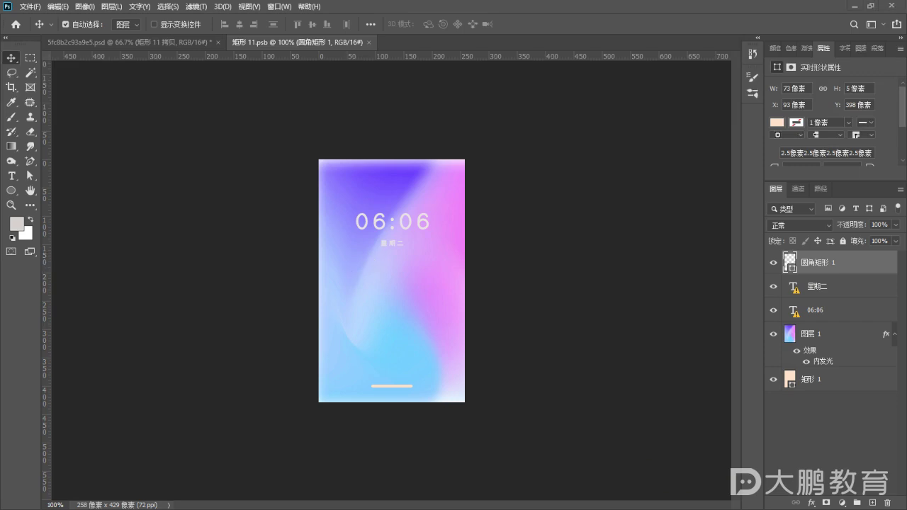
left_click(870, 6)
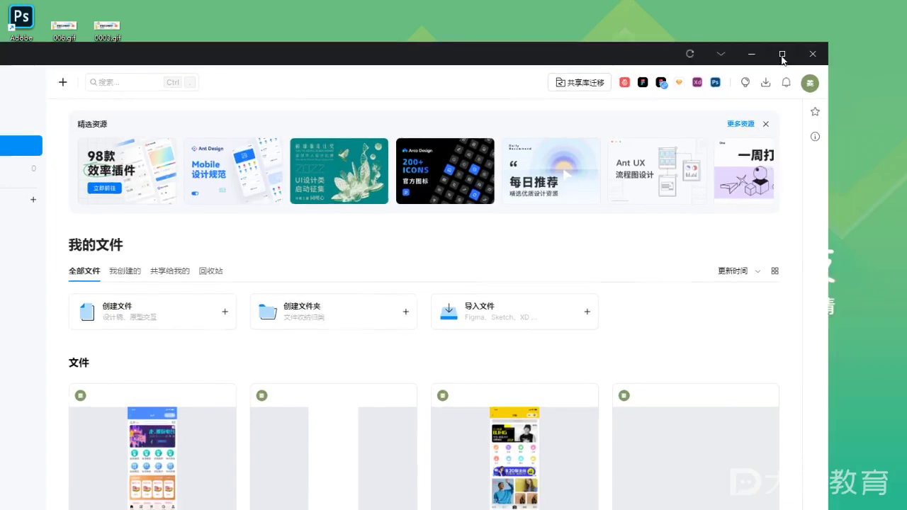
Maximize JS Design and open the shopping app page design file
left_click(784, 53)
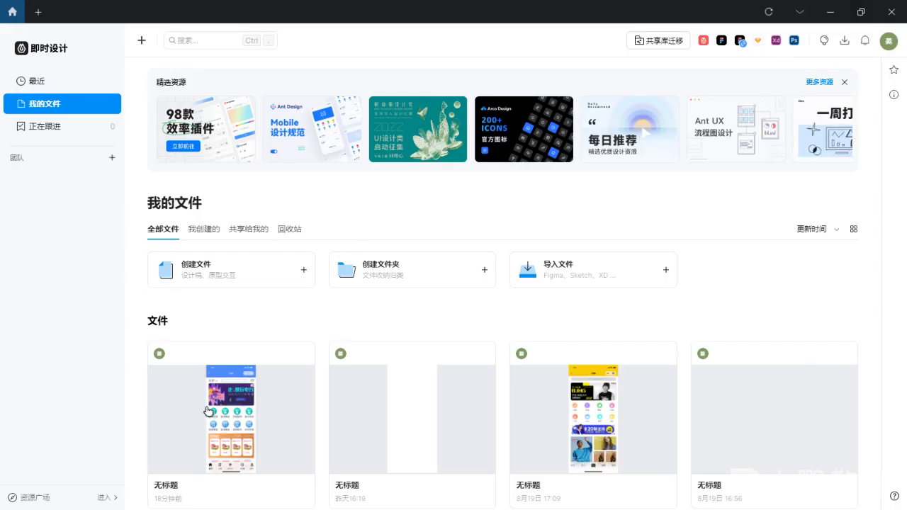
scroll(239, 371, "down", 1)
left_click(395, 366)
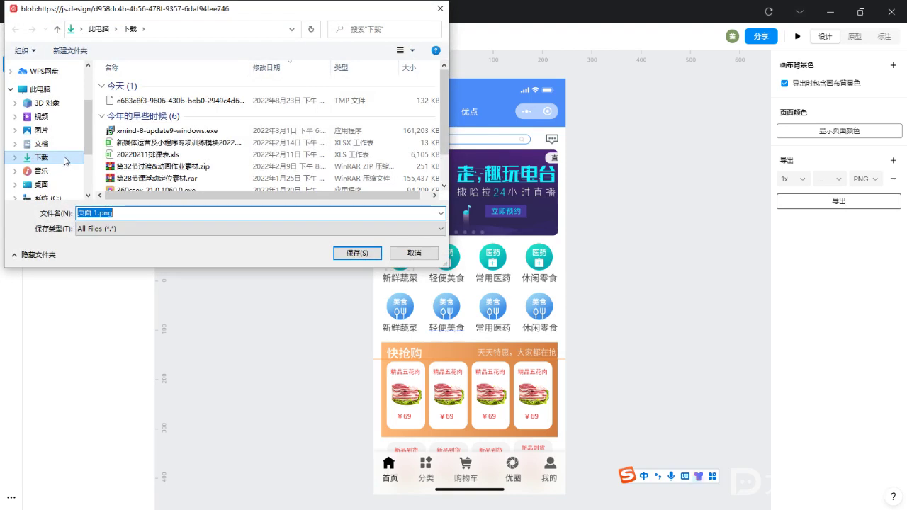
Export the page as 首页1.png to the desktop
left_click(41, 184)
double_click(86, 213)
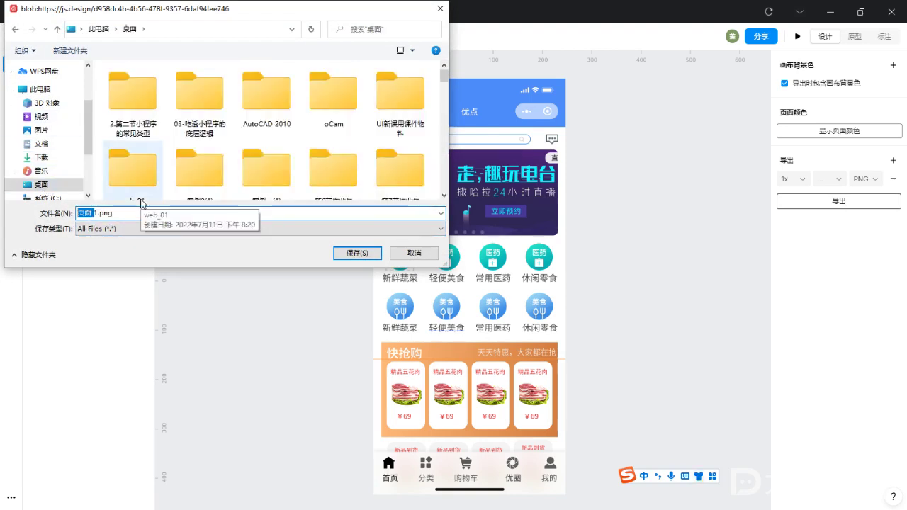
type("shoye")
key("space")
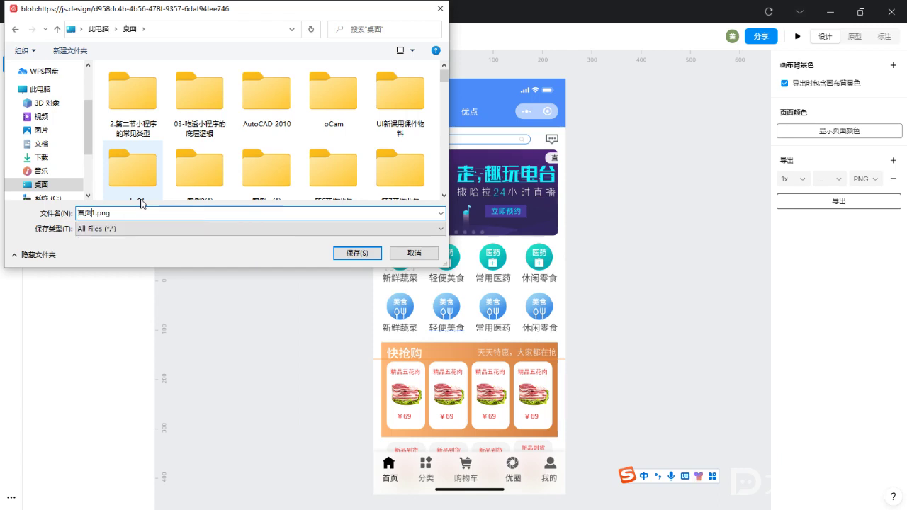
left_click(336, 253)
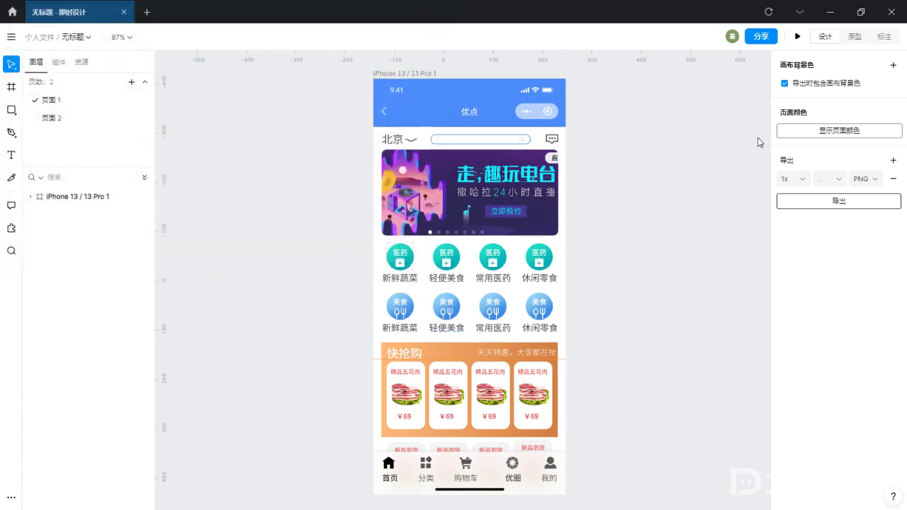
Drag 首页1.png from the desktop onto the 矩形 11.psb canvas as layer 页面 011
left_click(832, 12)
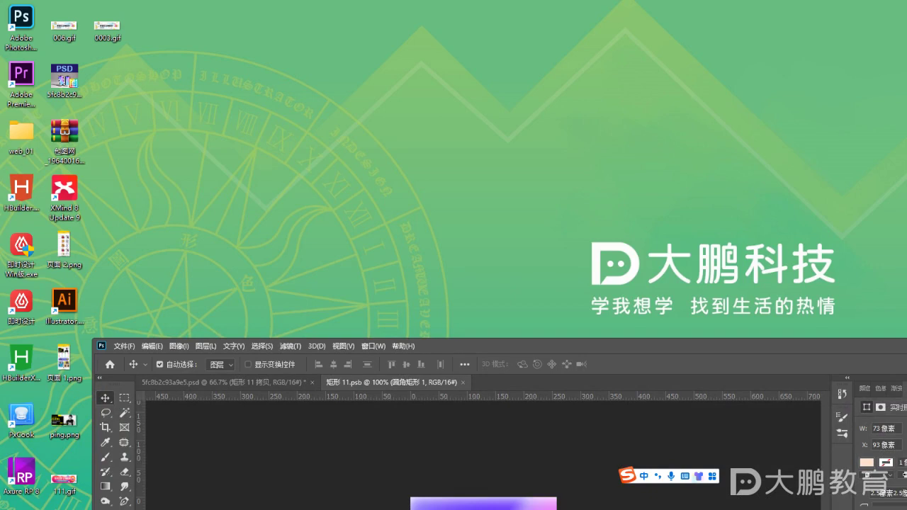
left_click_drag(775, 348, 544, 139)
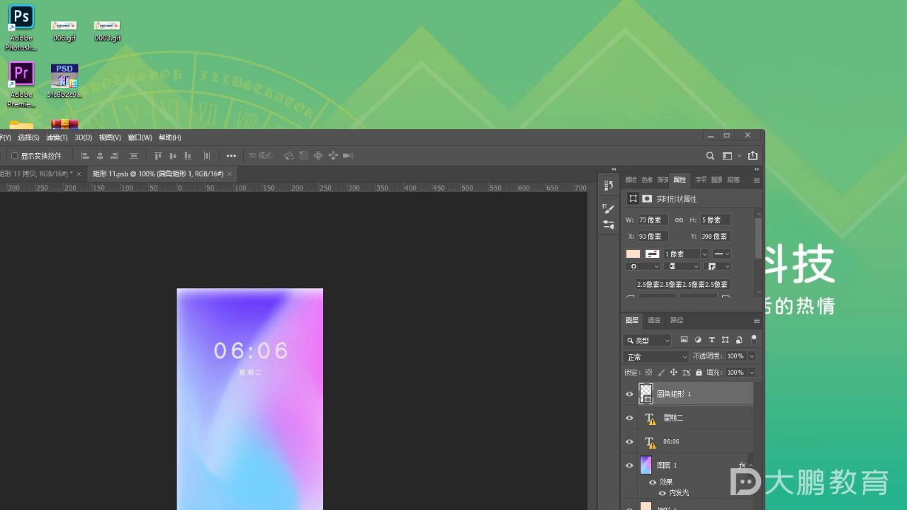
left_click_drag(465, 49, 156, 92)
left_click_drag(242, 137, 598, 50)
left_click_drag(506, 272, 603, 319)
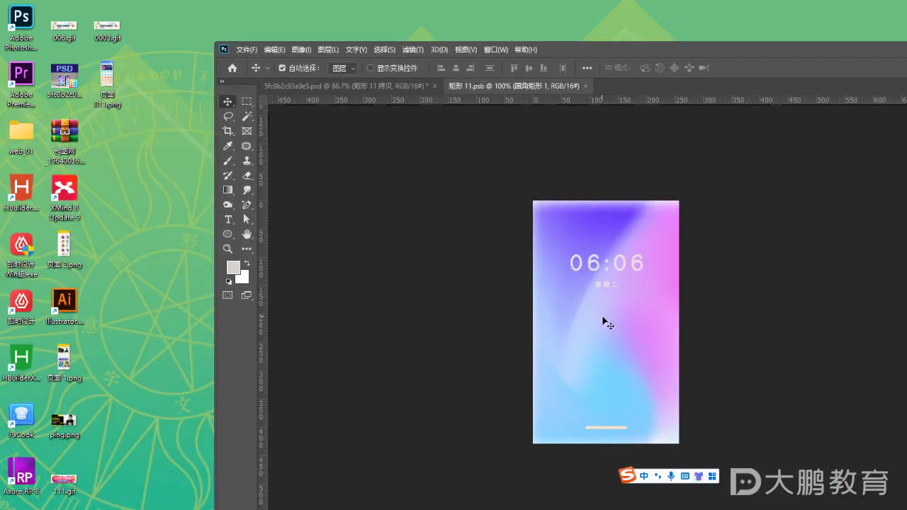
left_click_drag(691, 48, 386, 34)
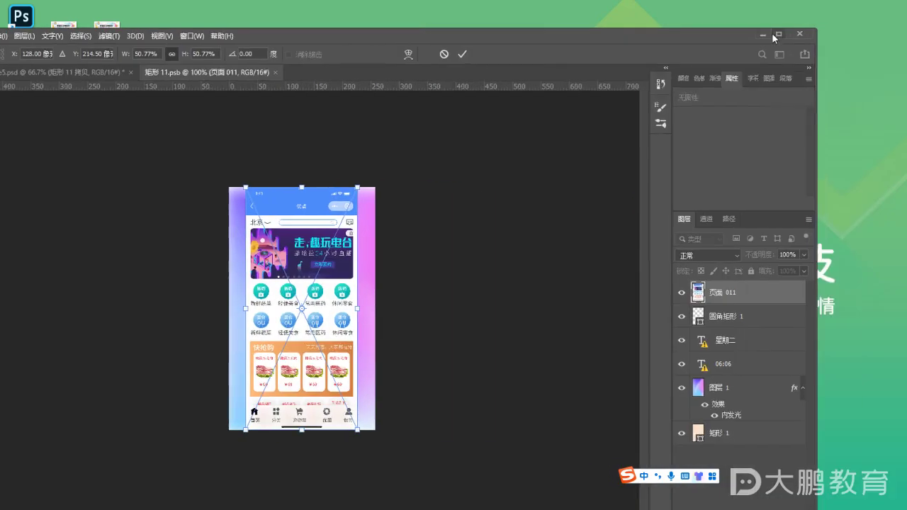
Maximize Photoshop and commit the placed page image in 矩形 11.psb
left_click(778, 33)
scroll(405, 267, "up", 3)
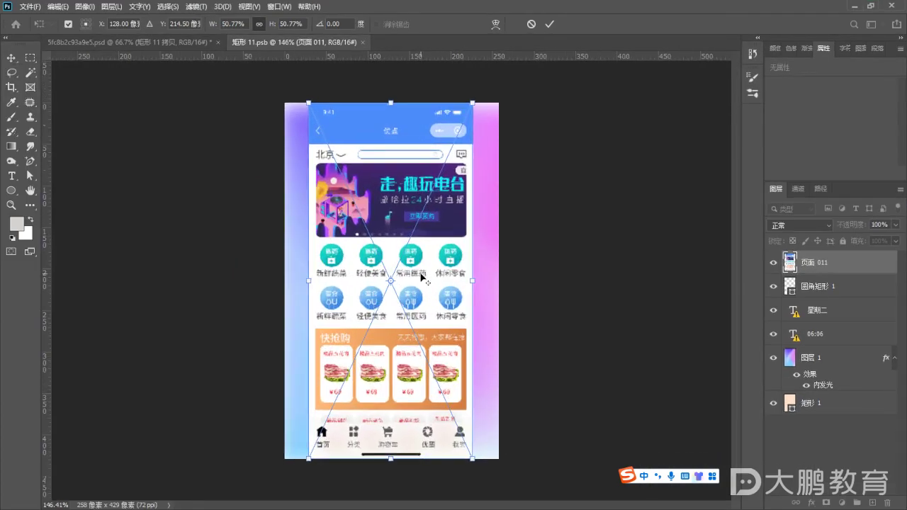
key("alt+space")
key("Escape")
key("Return")
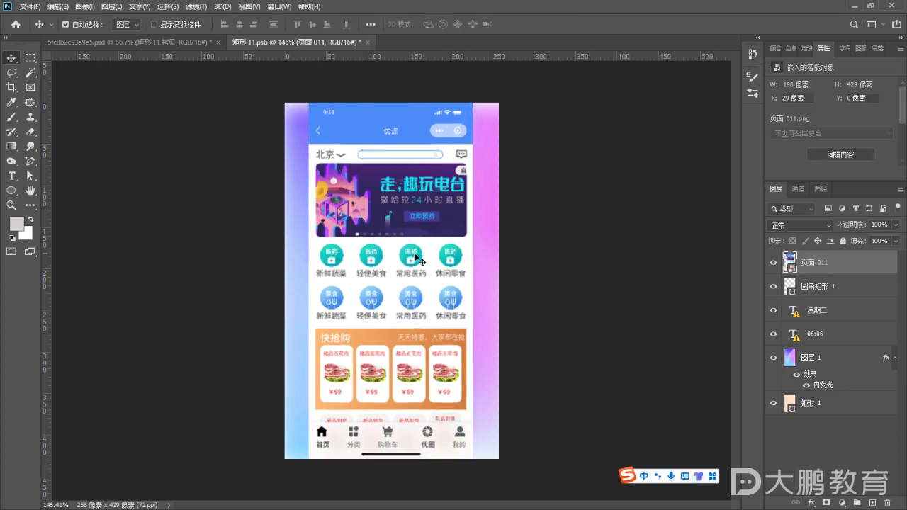
scroll(432, 244, "down", 3)
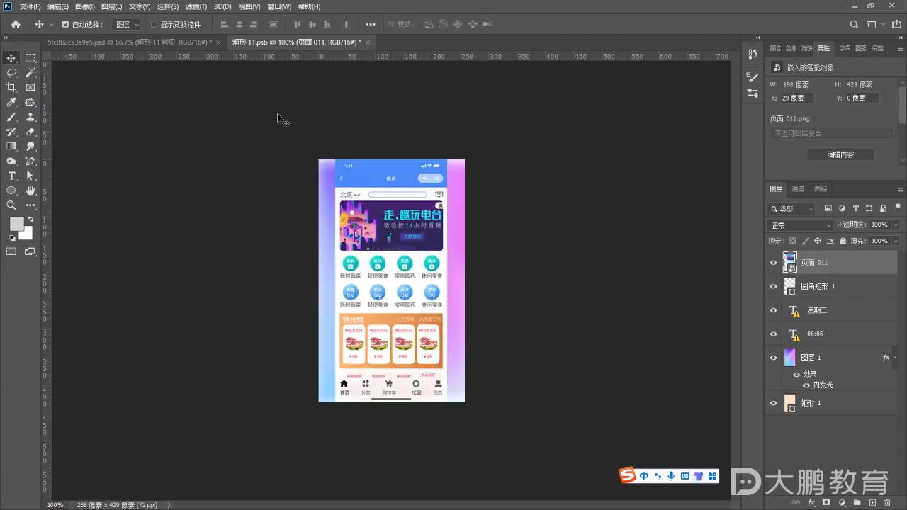
Centre the page image horizontally, then save and close 矩形 11.psb
left_click(187, 44)
scroll(450, 315, "up", 3)
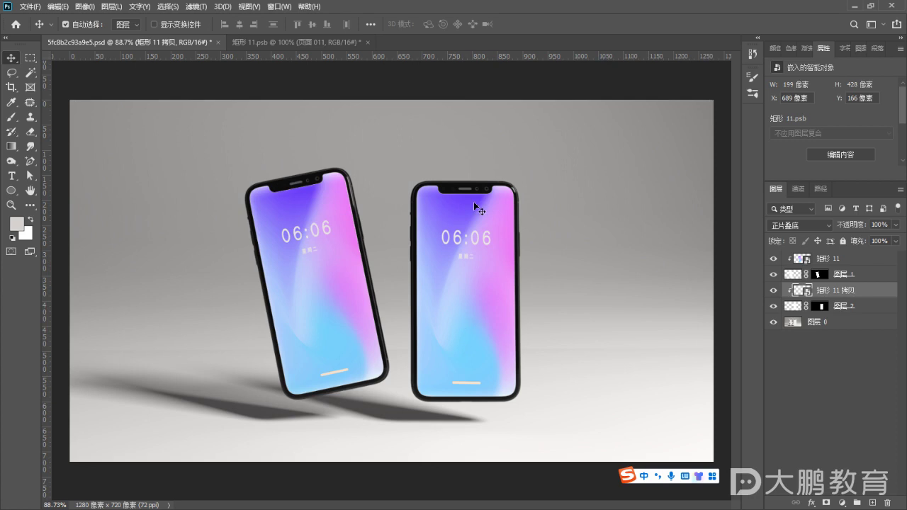
left_click(330, 44)
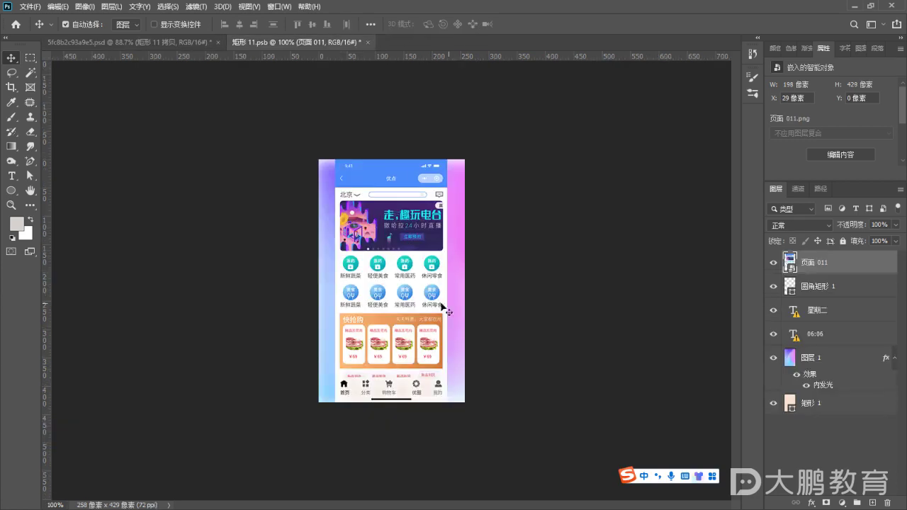
key("ctrl+d")
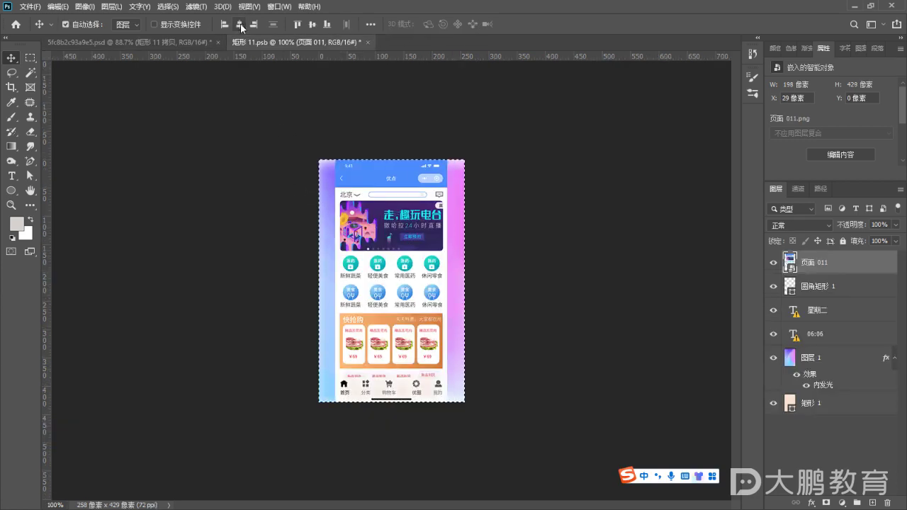
key("Right")
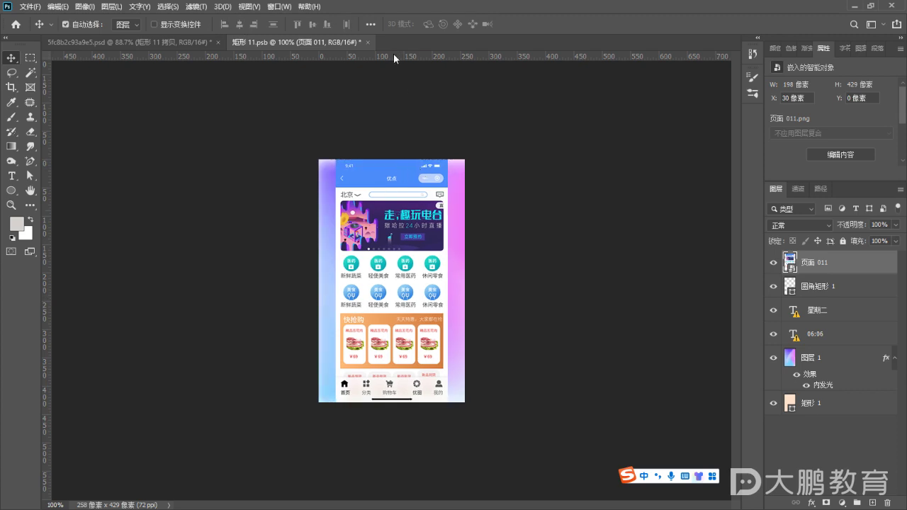
key("ctrl+s")
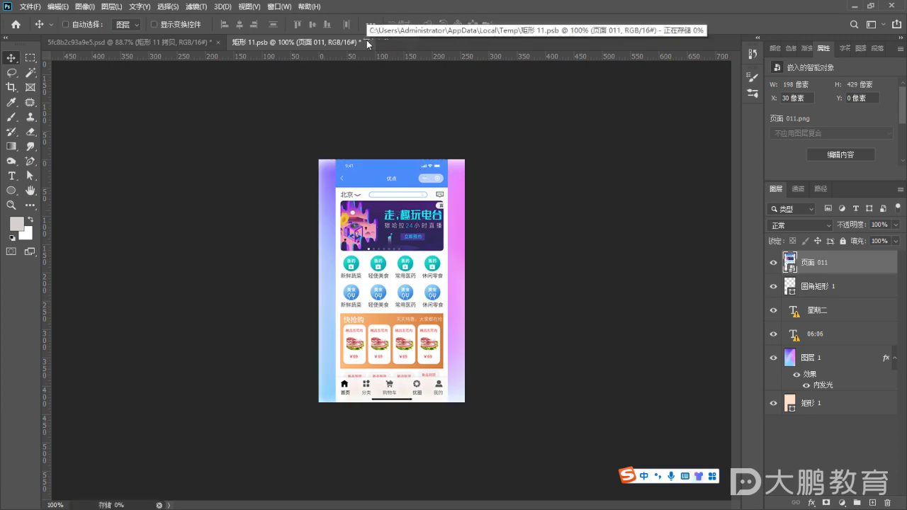
left_click(362, 42)
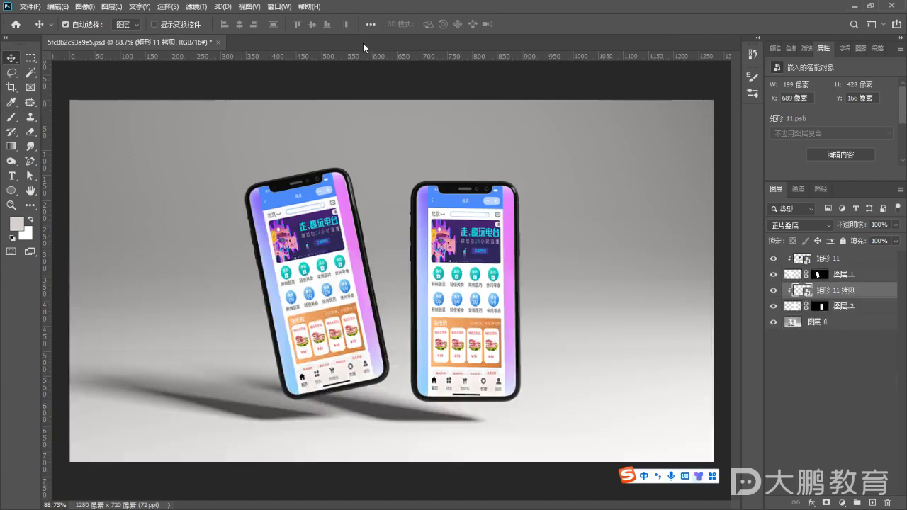
scroll(507, 333, "up", 4)
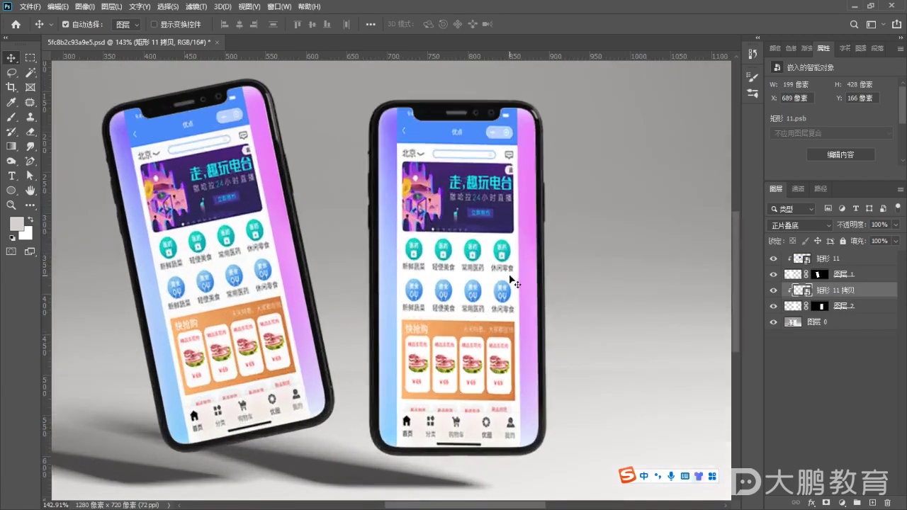
key("ctrl")
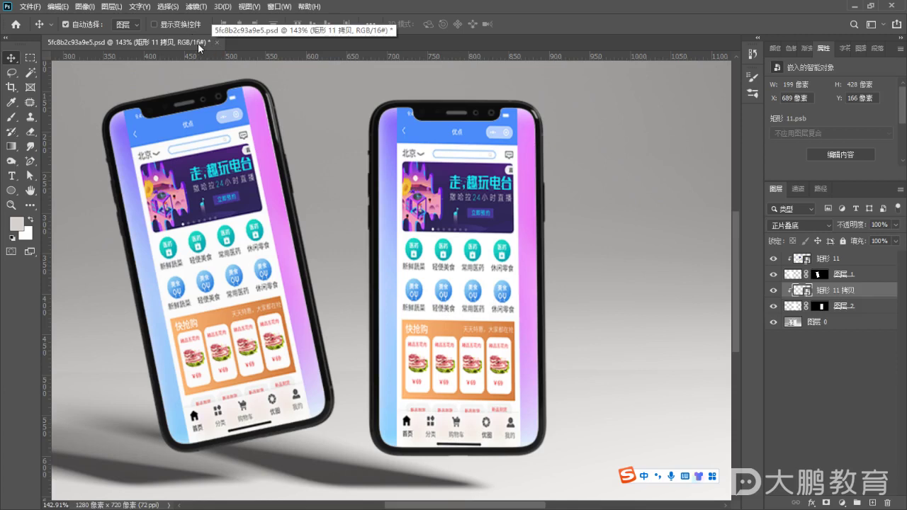
Enlarge the 页面 011 page image to fill the screen and shift it down 25 px
double_click(803, 291)
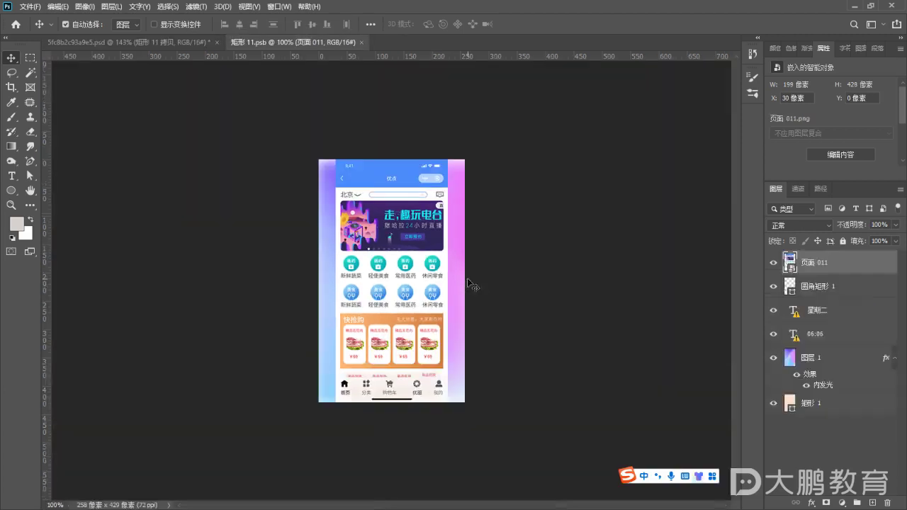
key("ctrl+t")
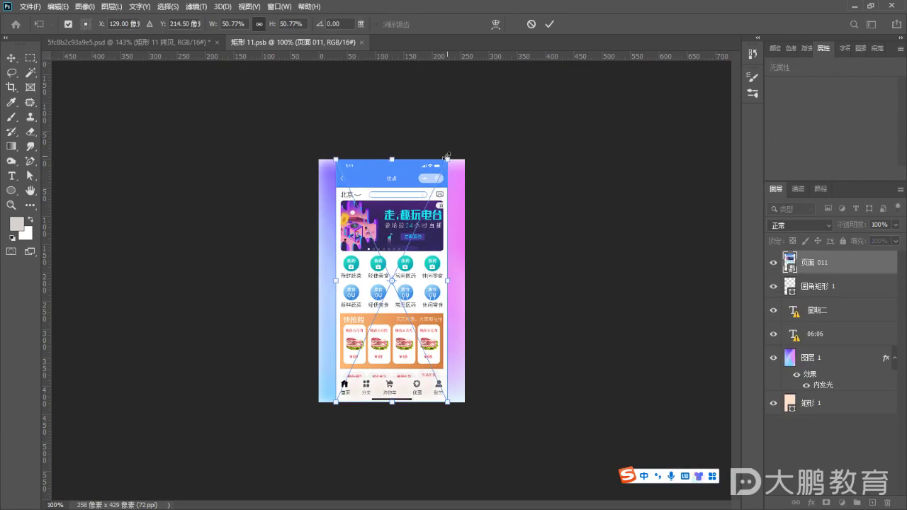
left_click_drag(447, 157, 492, 135)
left_click_drag(336, 402, 308, 431)
left_click_drag(464, 440, 462, 440)
key("Return")
left_click_drag(434, 295, 438, 328)
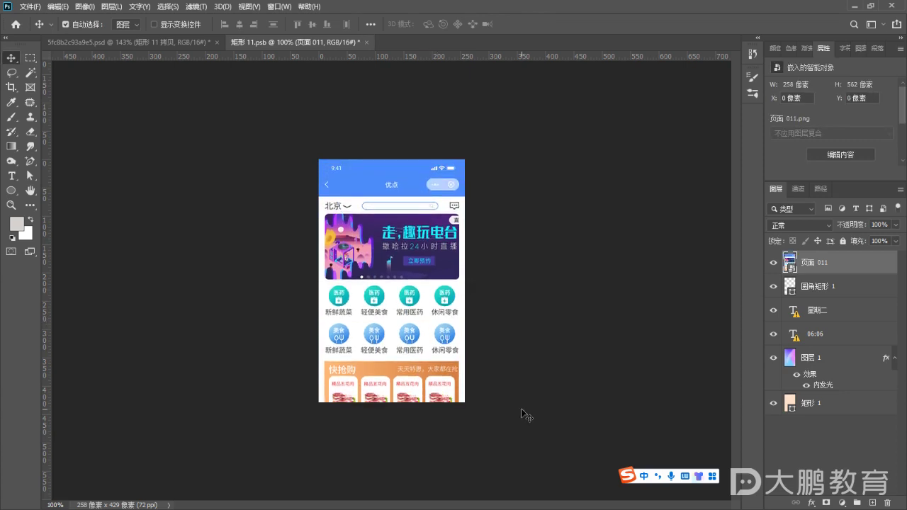
Save and close 矩形 11.psb, then fit the whole mockup in the window
key("ctrl+s")
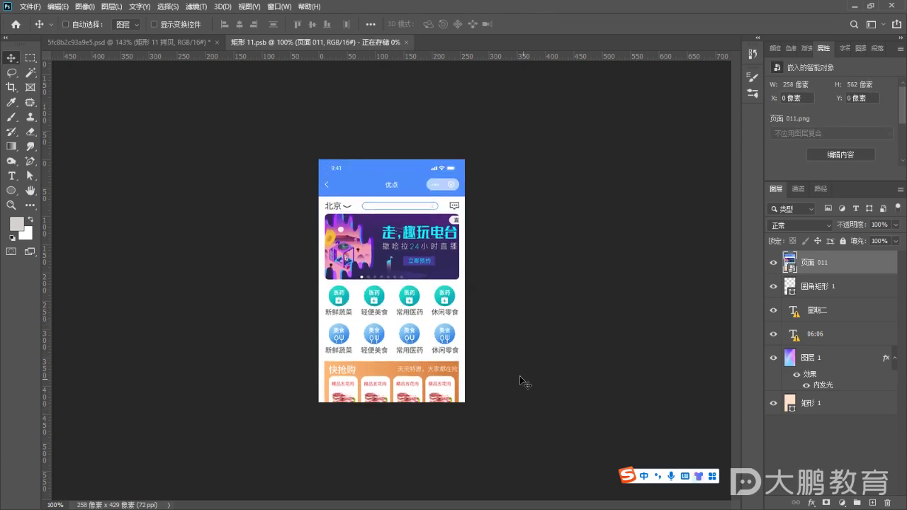
left_click(361, 41)
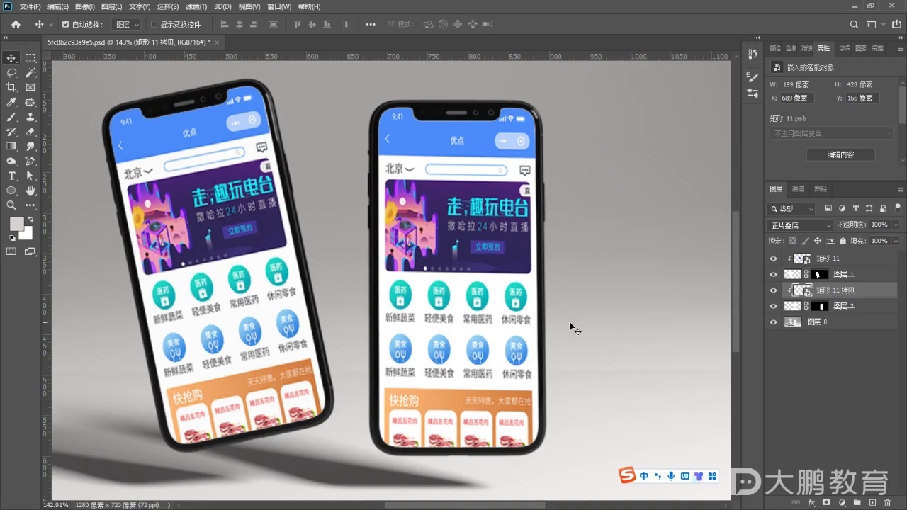
key("ctrl+0")
scroll(556, 326, "up", 2, "alt")
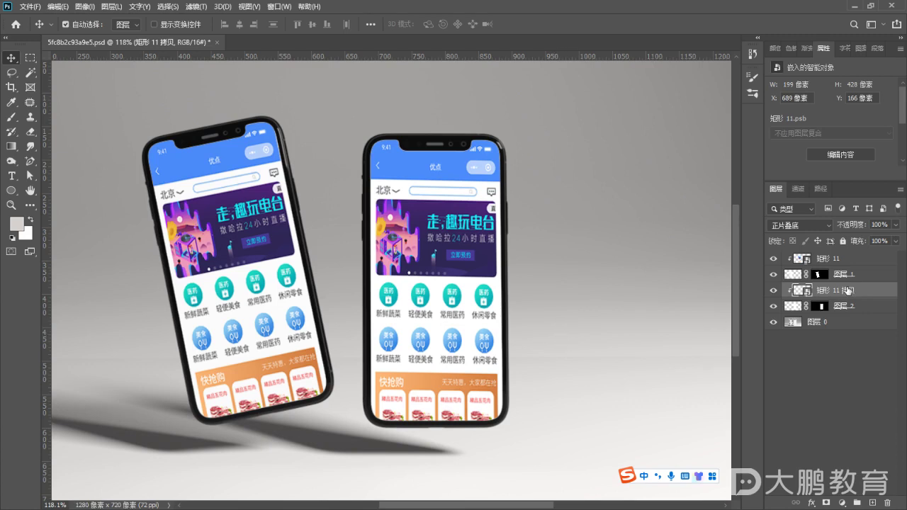
Copy the bottom navigation bar onto its own layer, 图层 2
double_click(795, 290)
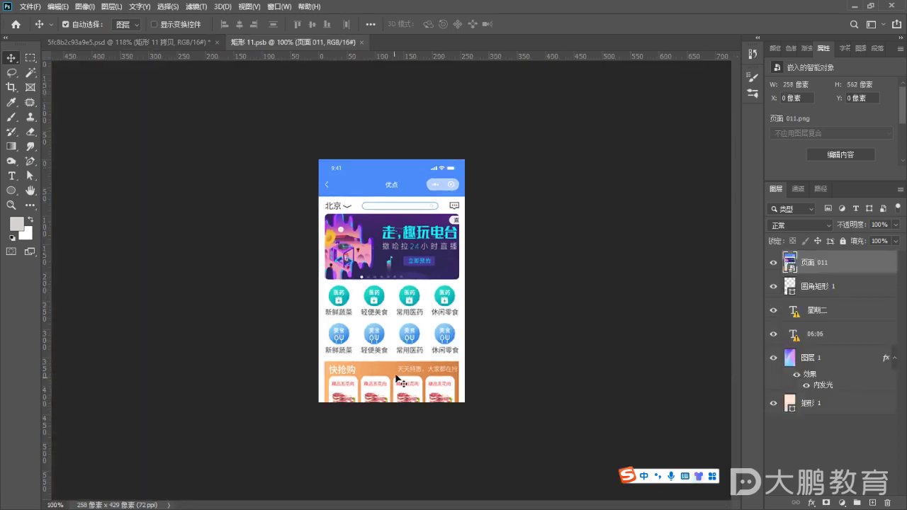
left_click_drag(421, 394, 424, 242)
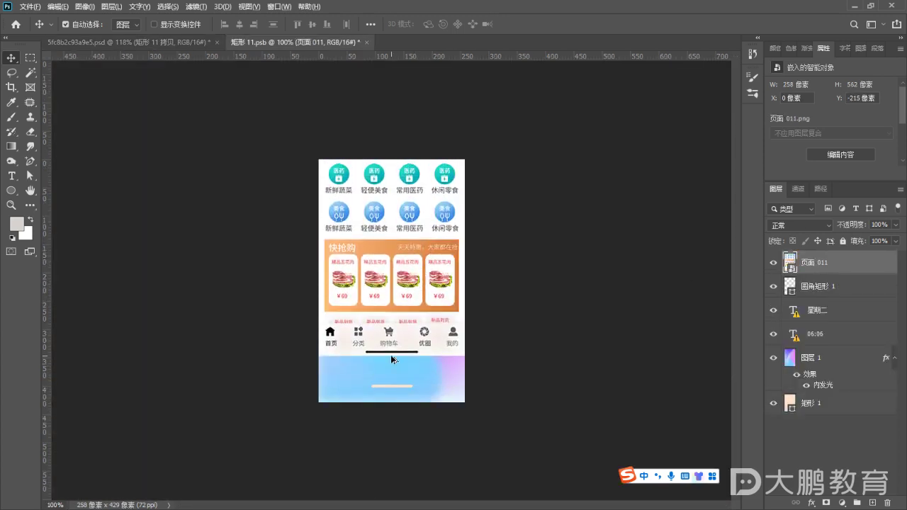
scroll(390, 354, "up", 5)
left_click(31, 58)
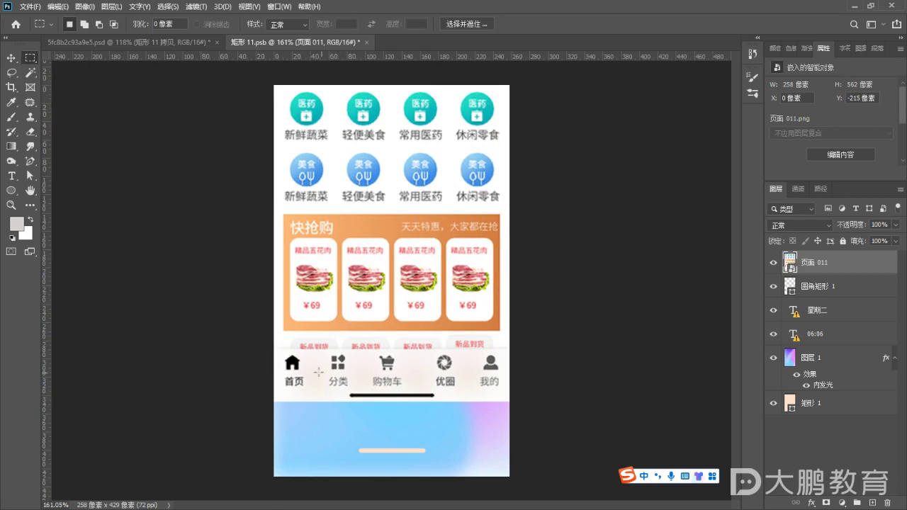
left_click_drag(269, 343, 521, 414)
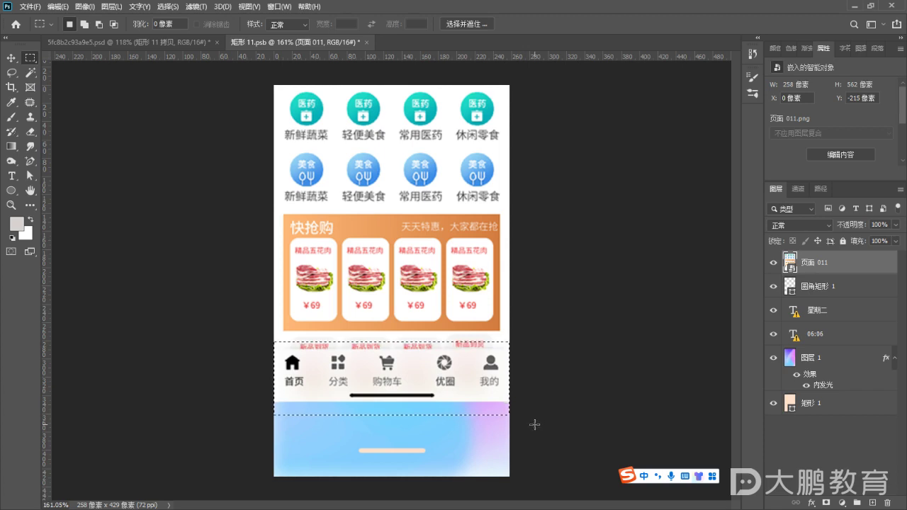
key("ctrl+j")
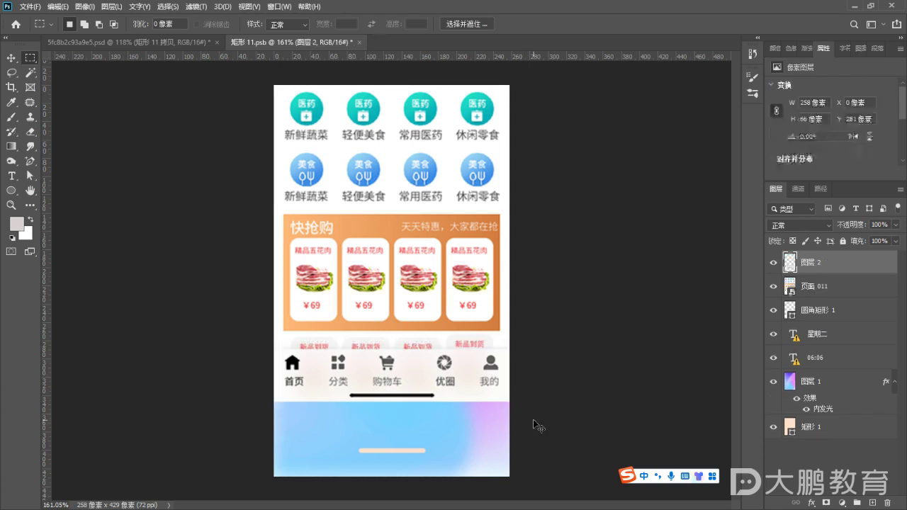
Move the navigation bar copy down to the bottom of the phone screen
left_click(11, 60)
left_click_drag(422, 157, 426, 348)
left_click(850, 287, "shift")
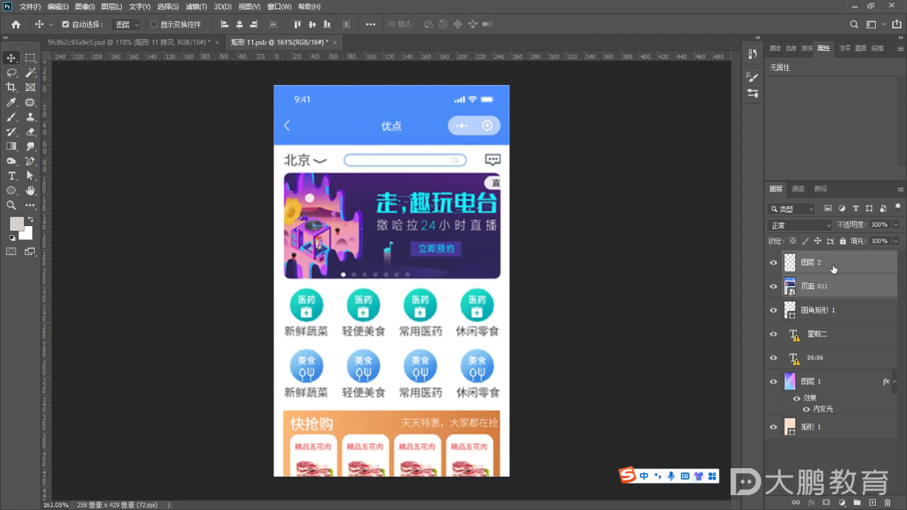
left_click(833, 268)
key("shift+Up")
key("shift+Up")
key("shift+Up")
key("shift+Up")
key("shift+Up")
key("shift+Up")
key("shift+Up")
key("shift+Up")
key("shift+Up")
key("shift+Up")
key("shift+Up")
key("shift+Up")
key("shift+Up")
key("shift+Up")
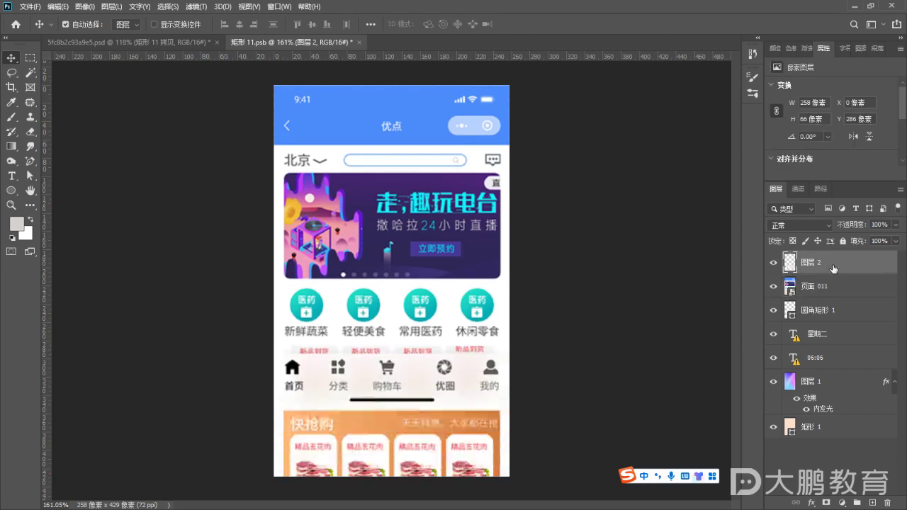
key("shift+Down")
key("shift+Down")
key("shift+Down")
key("shift+Down")
key("shift+Down")
key("shift+Down")
key("shift+Down")
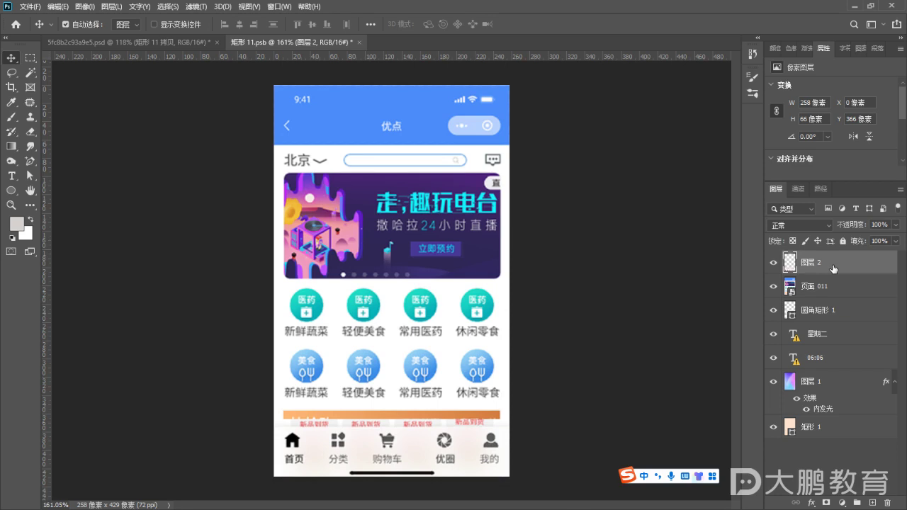
scroll(513, 383, "up", 5)
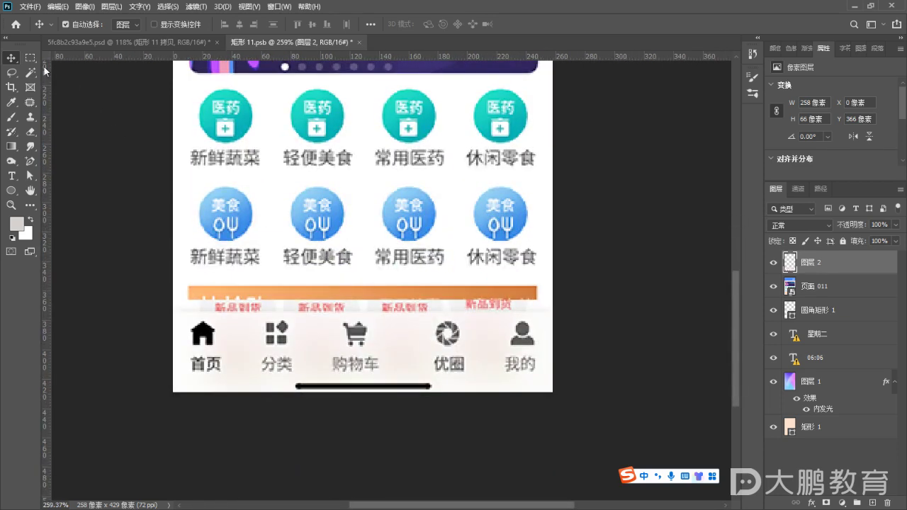
Delete the stray 新品到货 strip above the navigation bar copy
key("m")
left_click_drag(167, 219, 616, 309)
key("Delete")
key("ctrl+d")
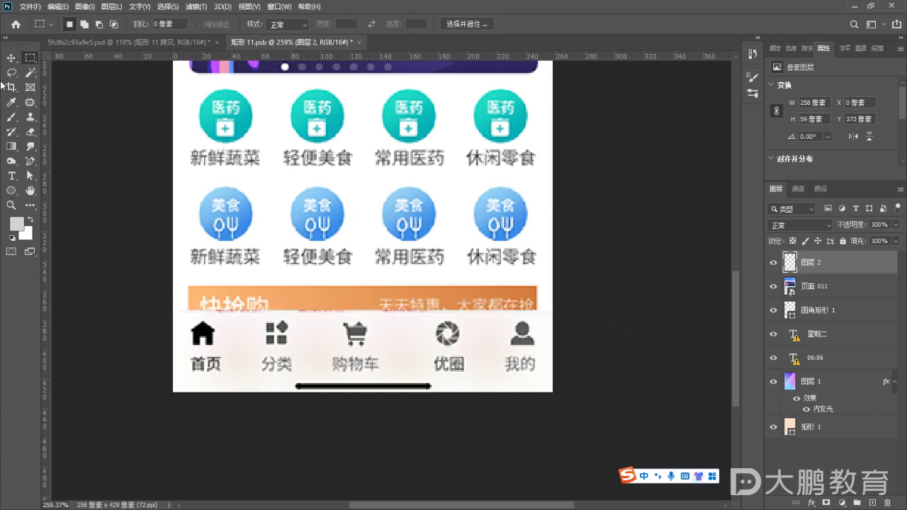
left_click_drag(136, 255, 587, 311)
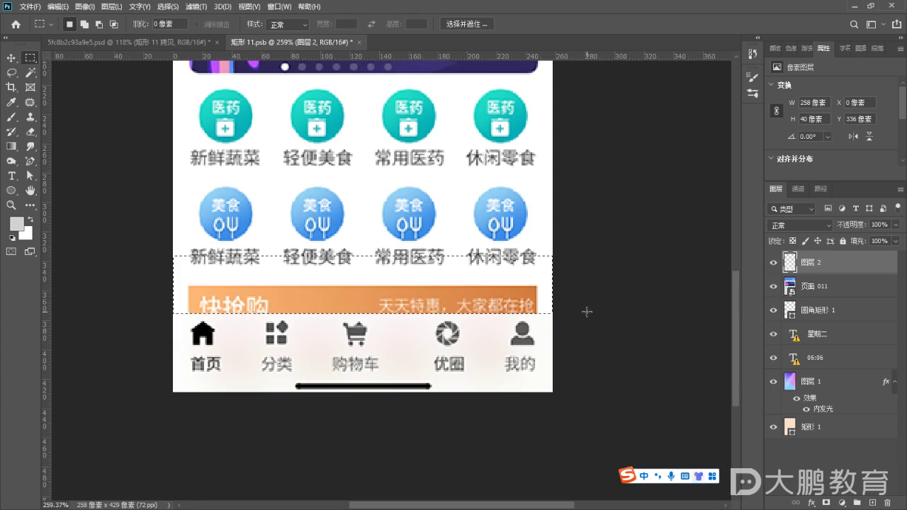
key("ctrl+d")
left_click(11, 57)
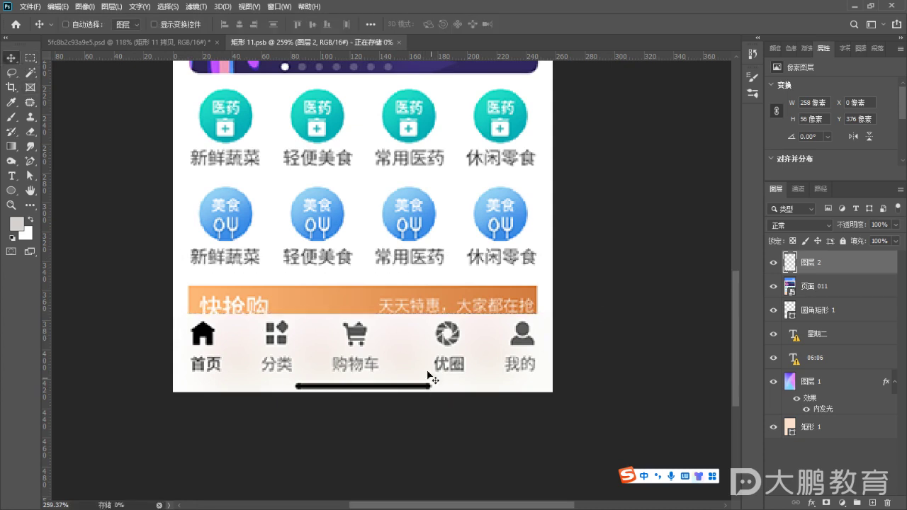
Close 矩形 11.psb and fit the whole two-phone mockup in the window
left_click(354, 43)
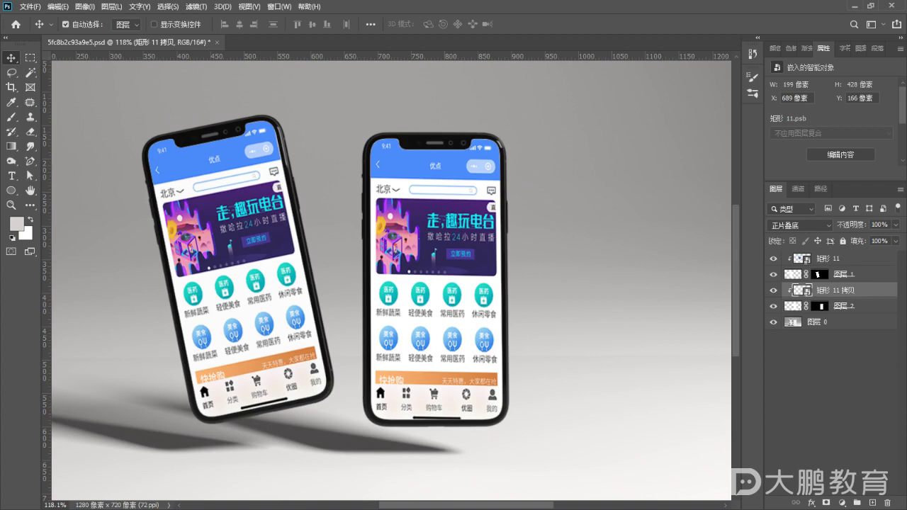
left_click_drag(428, 163, 378, 63)
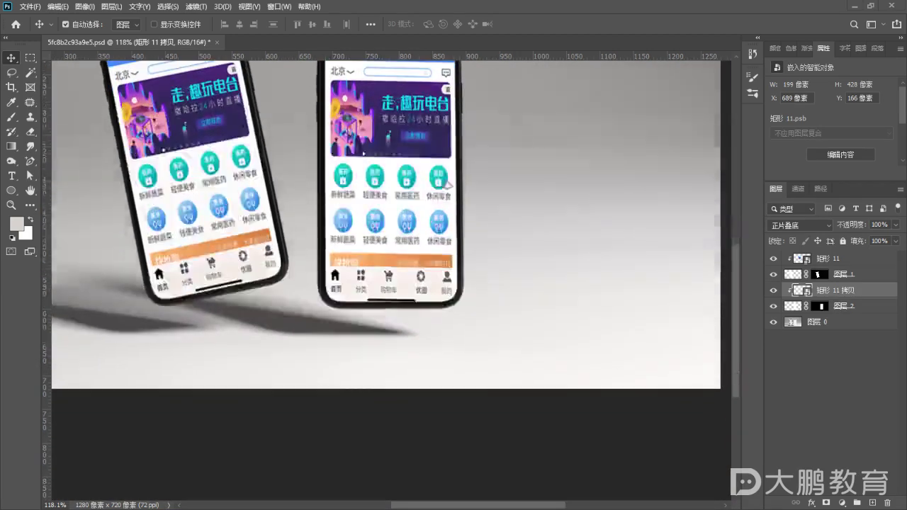
key("ctrl+minus")
key("ctrl+minus")
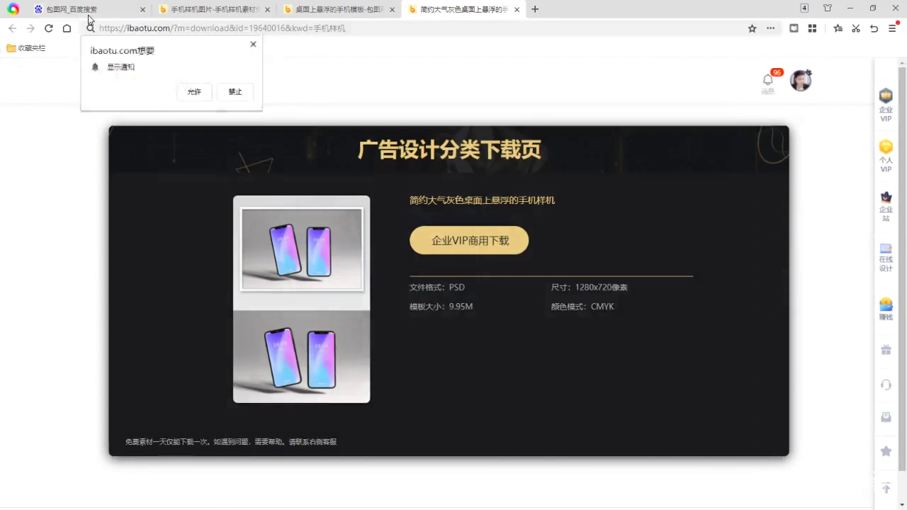
Search Baidu for 花瓣 and open the Huaban website
left_click(90, 10)
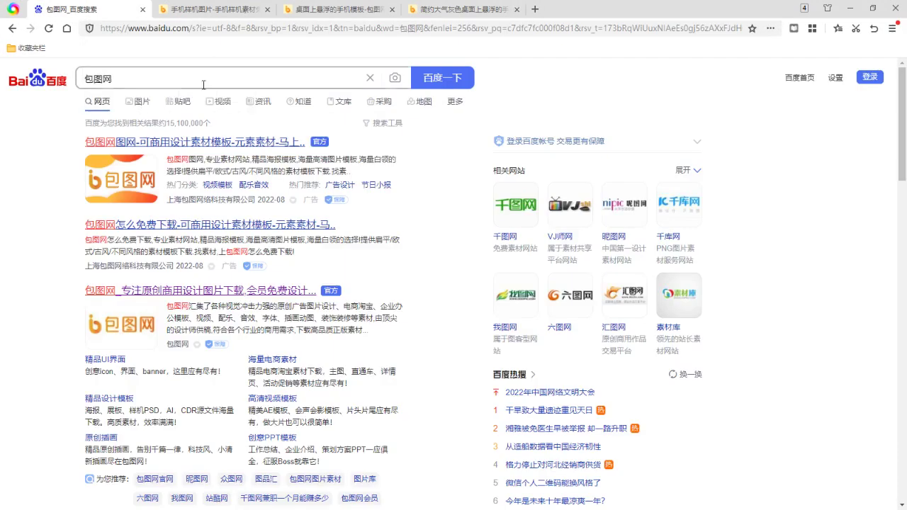
left_click(142, 69)
type("花瓣")
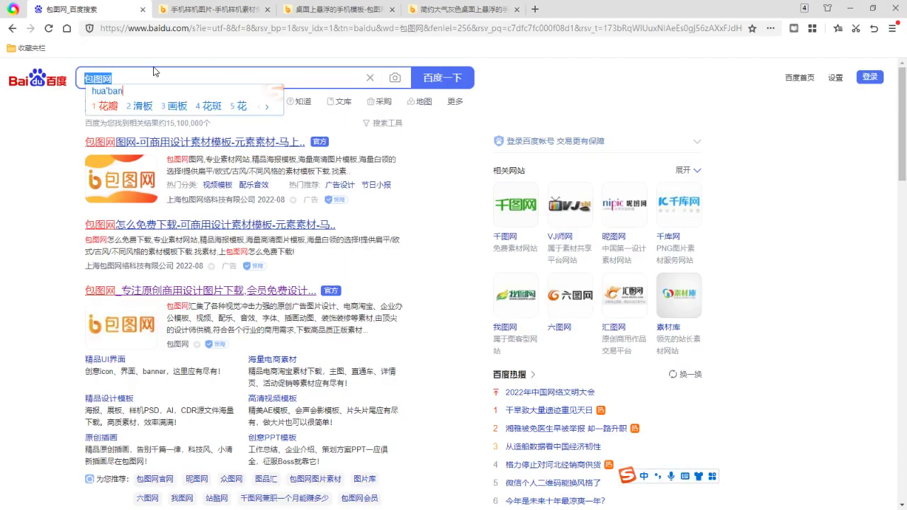
key("Return")
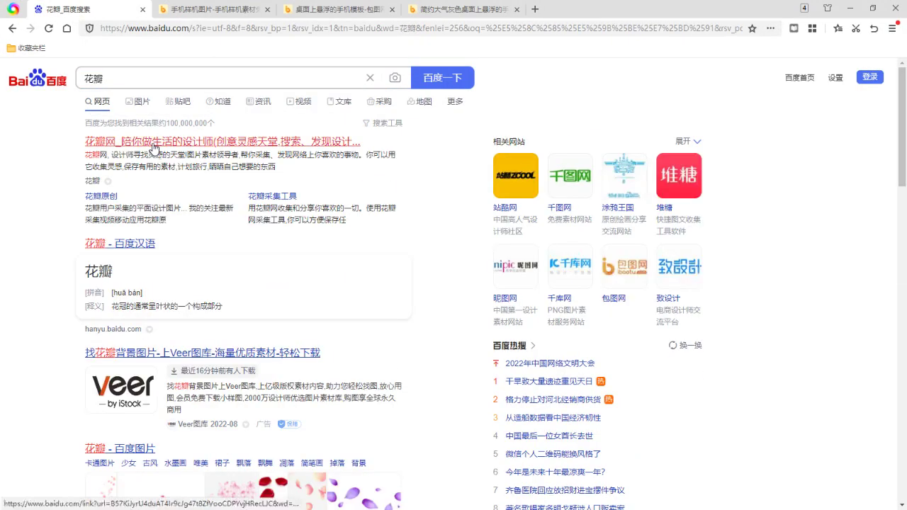
left_click(182, 141)
Search Huaban for 小程序 and browse the mini-program design results
left_click(400, 251)
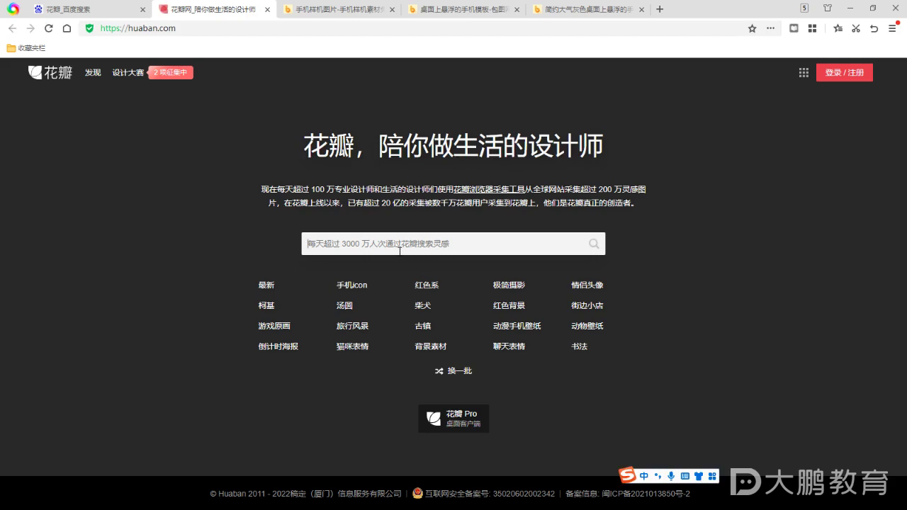
type("小程序")
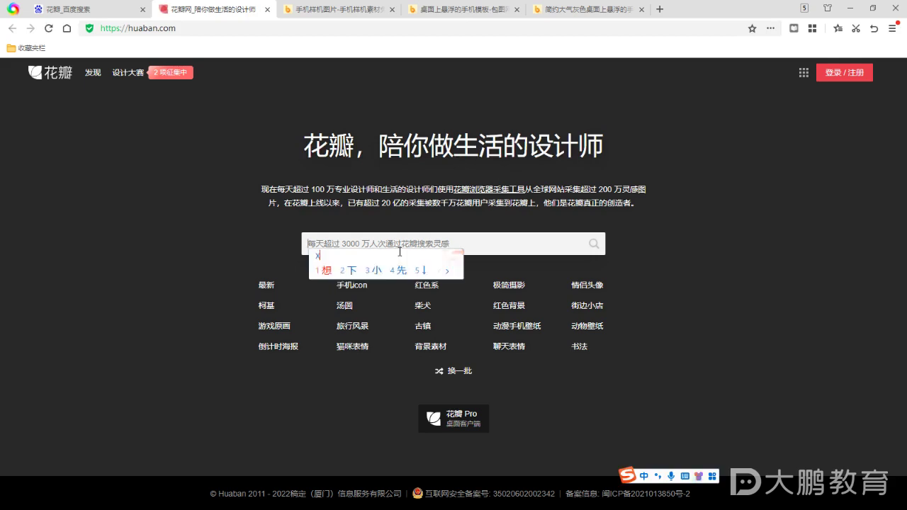
key("Return")
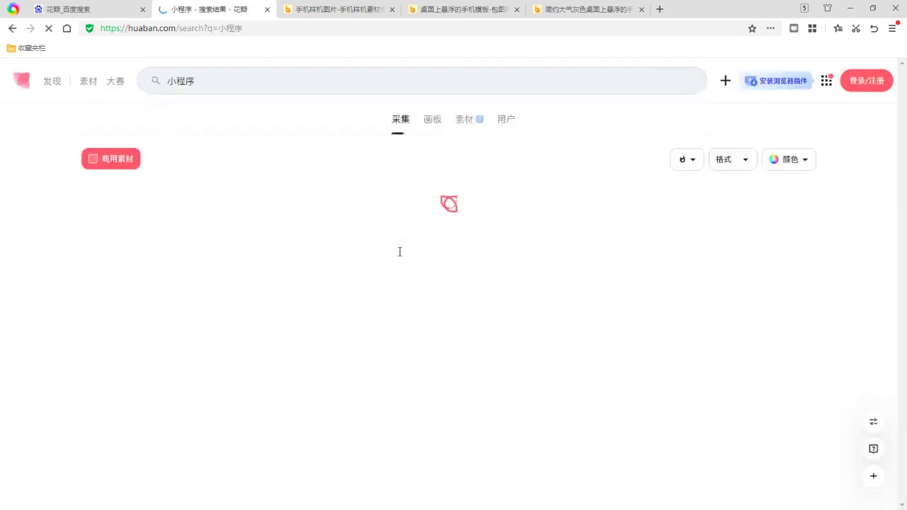
scroll(510, 268, "down", 5)
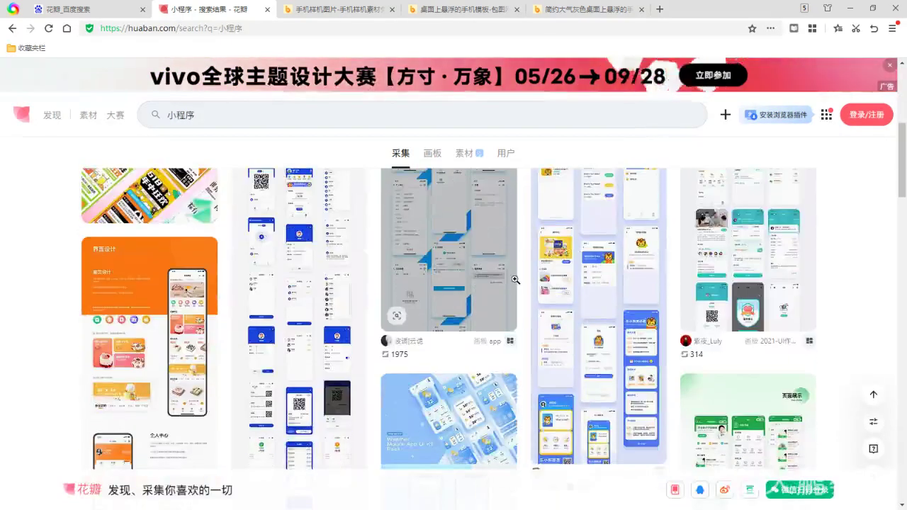
scroll(516, 280, "up", 3)
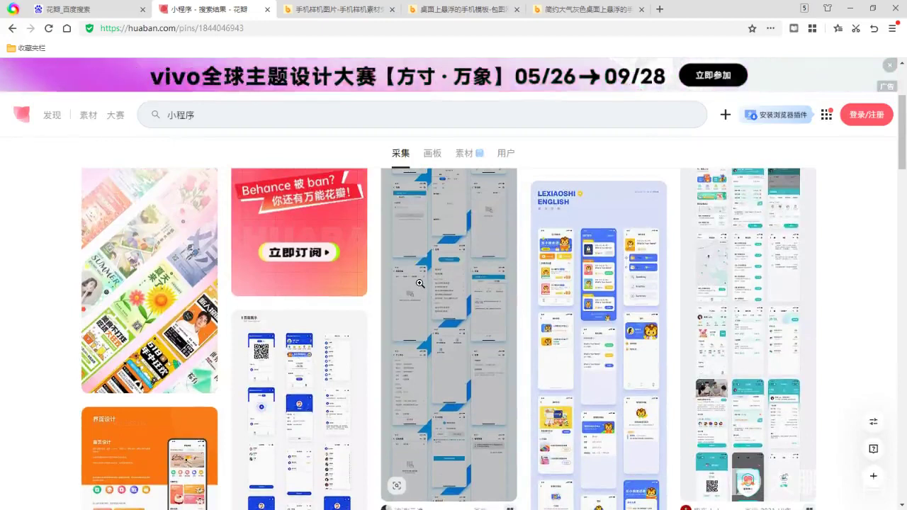
Open the blue mini-program UI design pin and view its image full screen, zoomed out
left_click(515, 280)
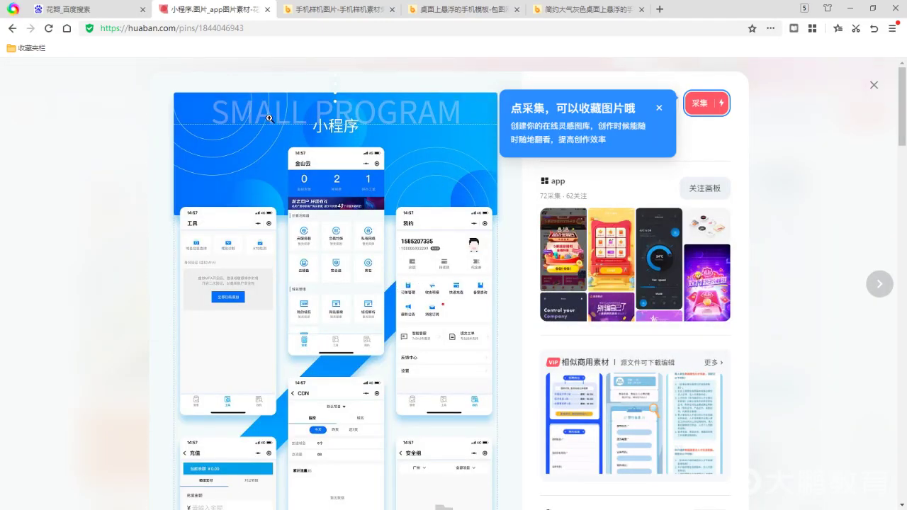
left_click(422, 146)
scroll(453, 234, "down", 3)
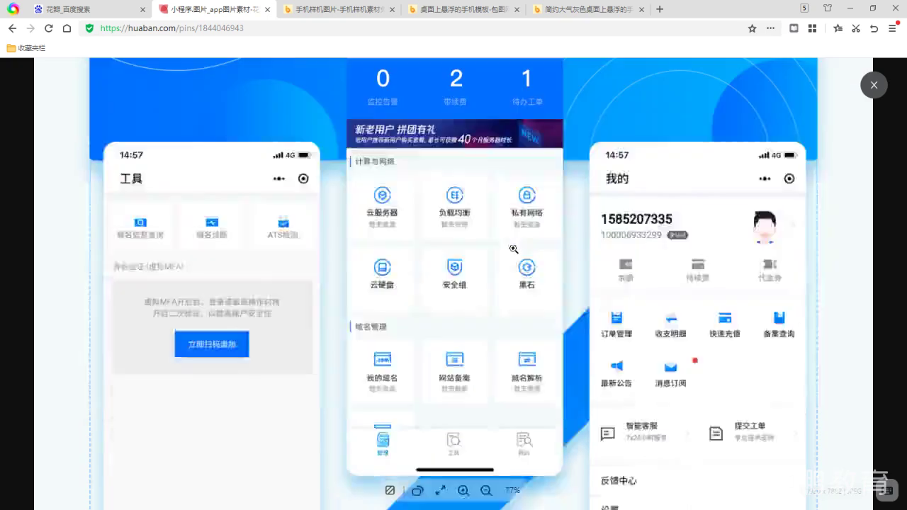
left_click(512, 247)
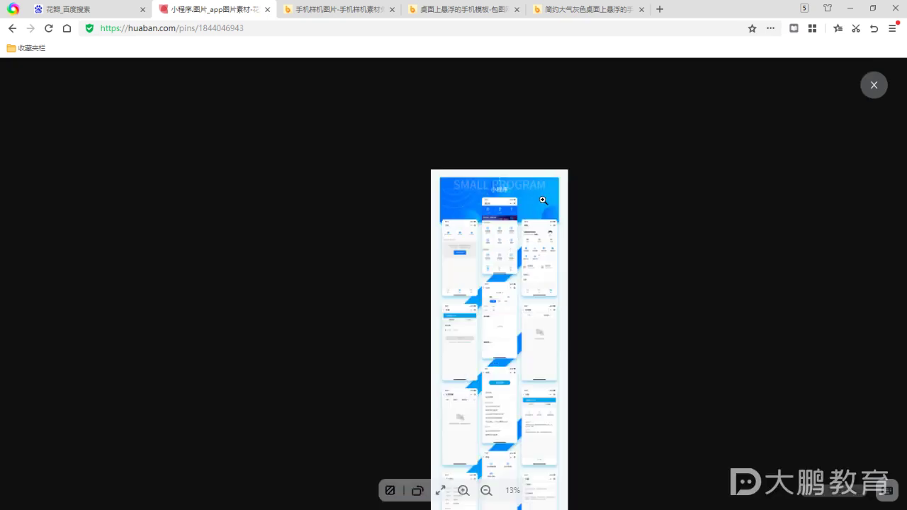
Scroll through the whole 金山云 design sheet, then close the viewer and the pin
scroll(445, 264, "down", 2)
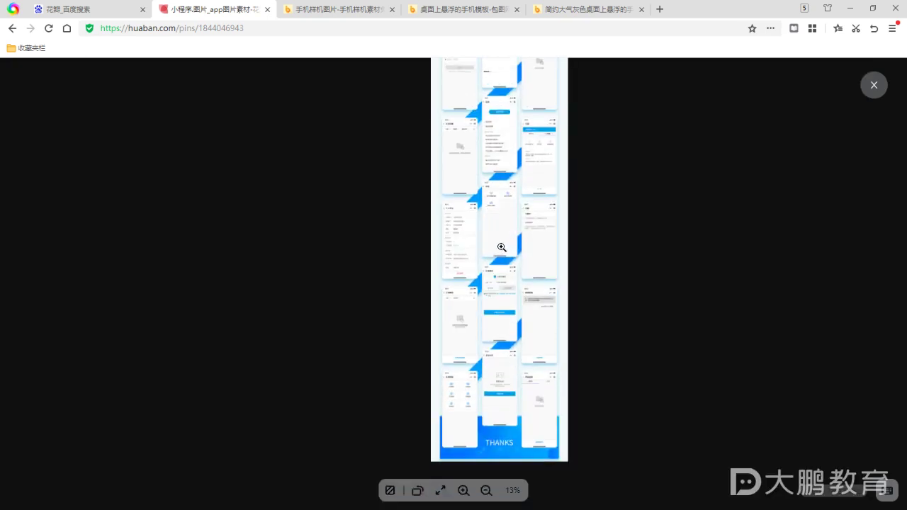
scroll(537, 237, "up", 2)
scroll(534, 239, "down", 4)
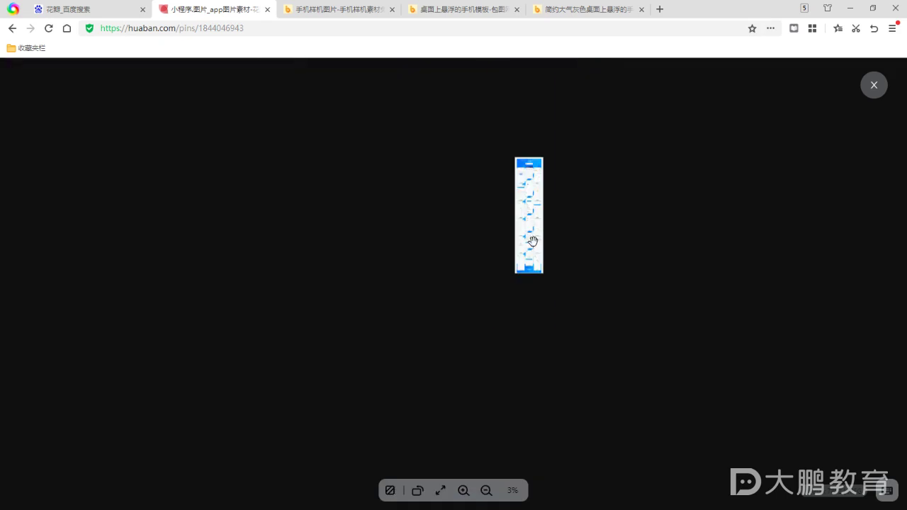
scroll(532, 240, "up", 2)
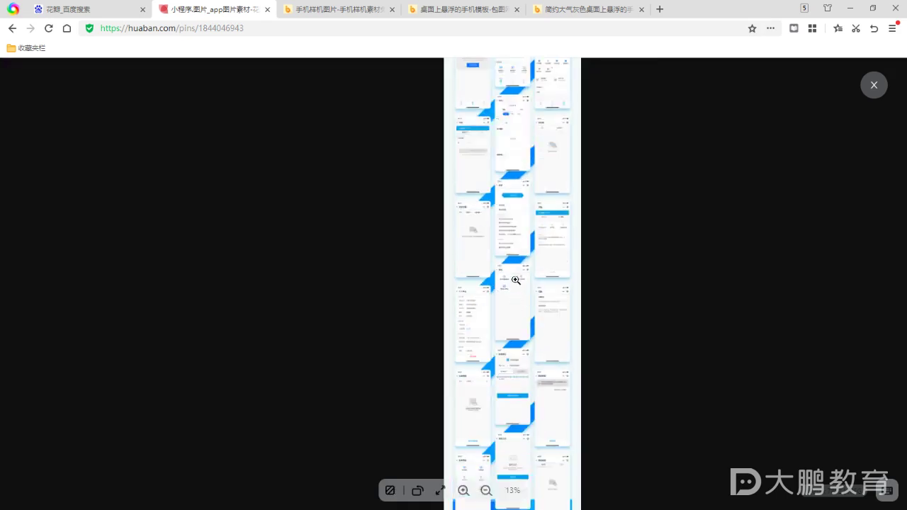
scroll(516, 290, "up", 3)
scroll(514, 284, "up", 5)
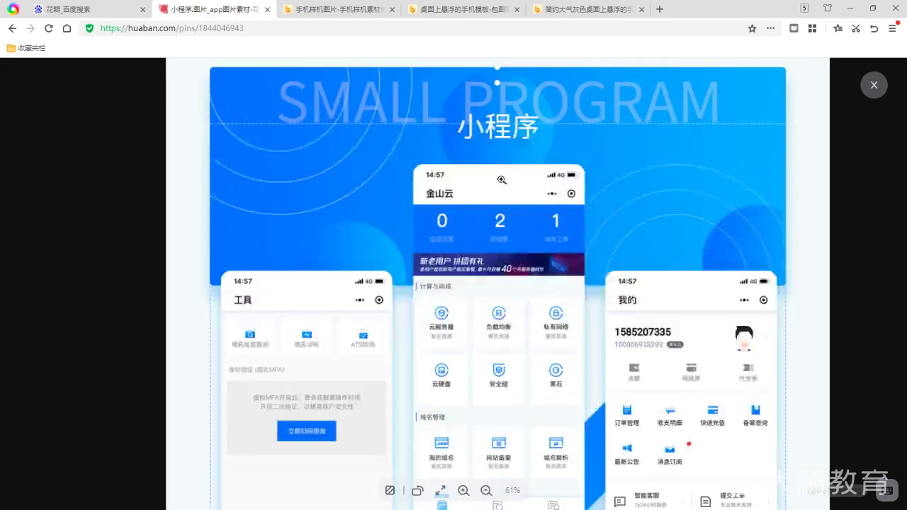
scroll(487, 186, "down", 2)
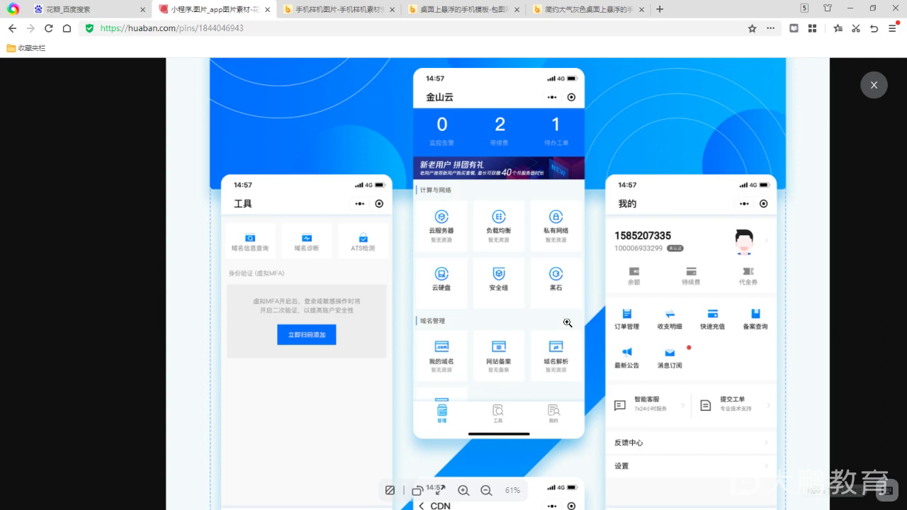
scroll(440, 275, "down", 8)
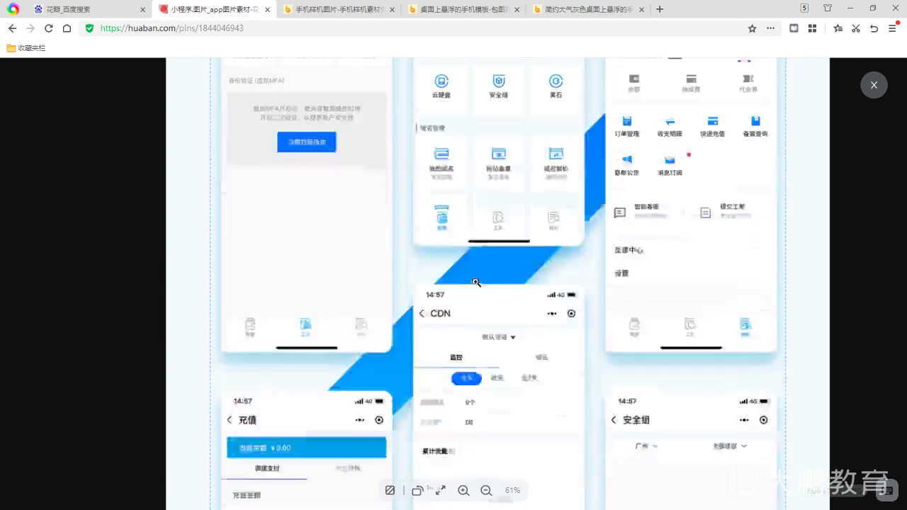
scroll(477, 283, "down", 4)
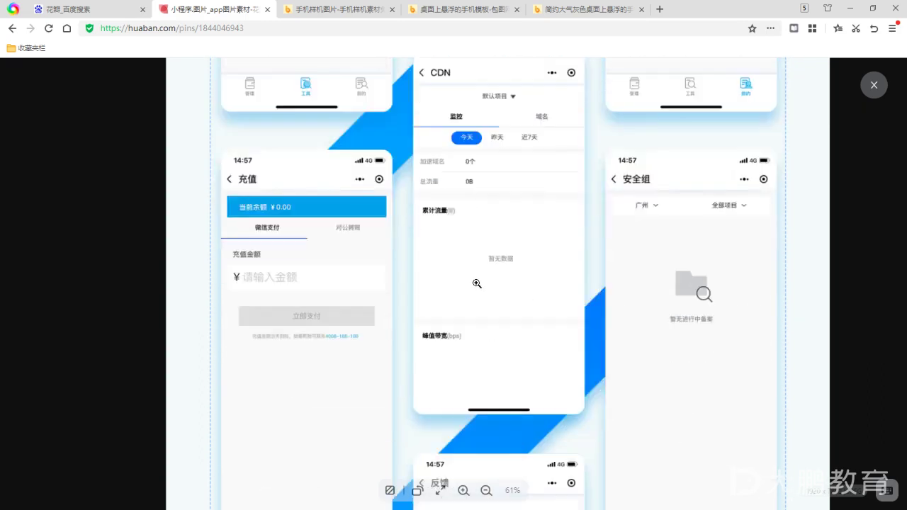
scroll(478, 283, "down", 15)
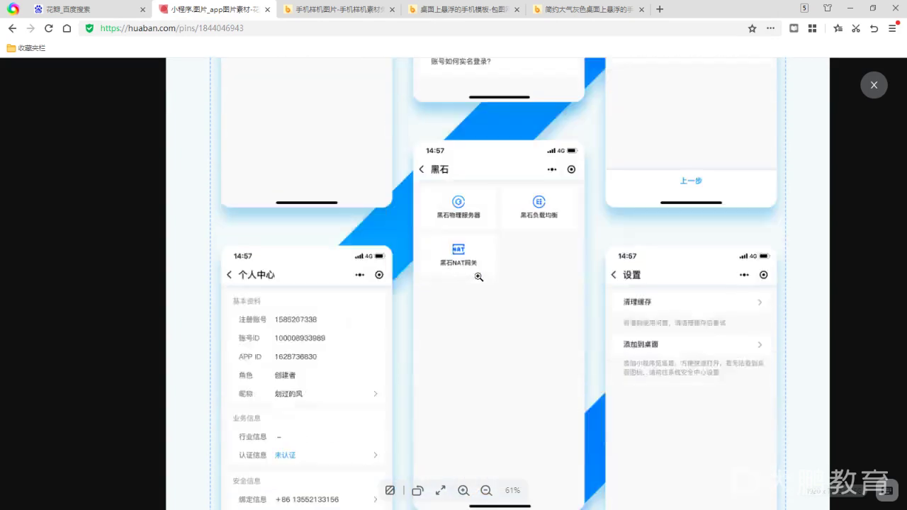
left_click(873, 86)
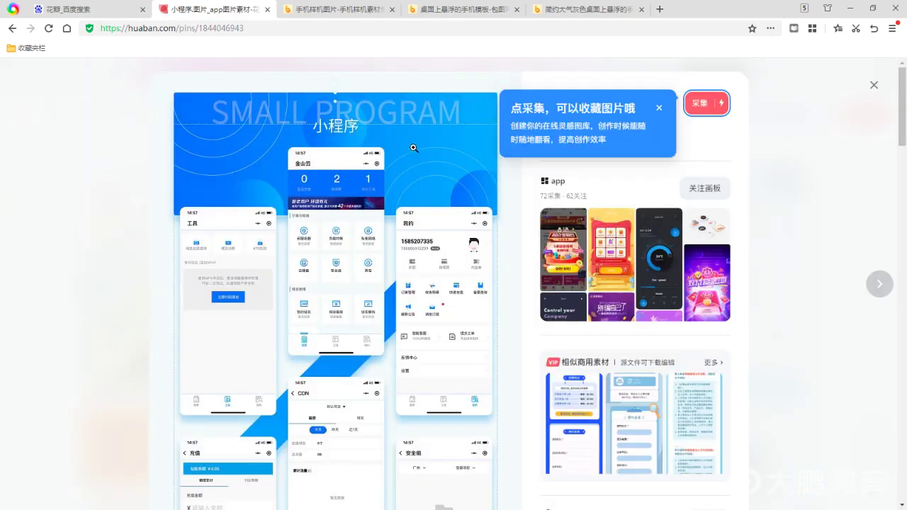
left_click(873, 85)
scroll(358, 233, "down", 3)
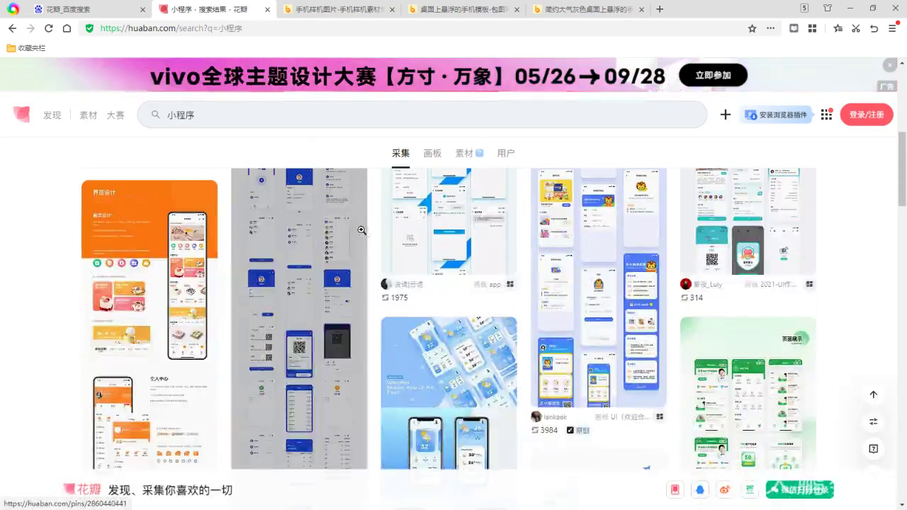
left_click(170, 287)
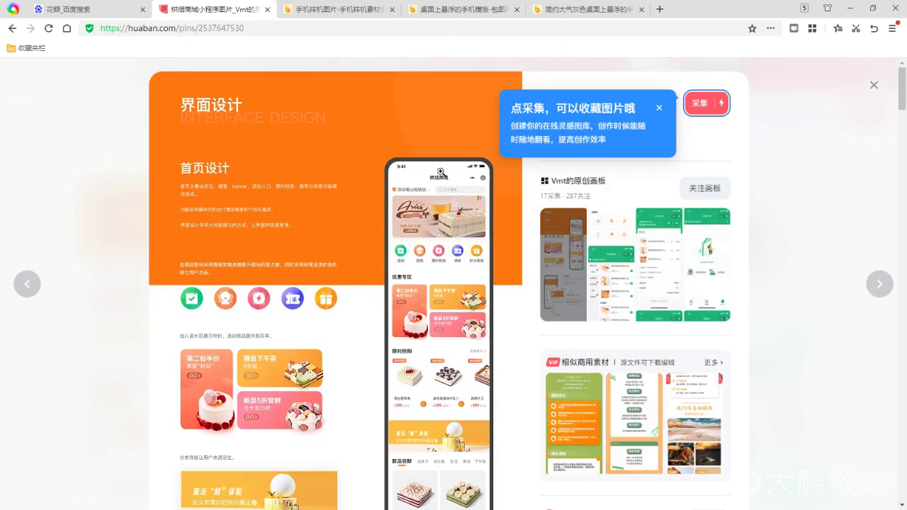
scroll(441, 172, "down", 3)
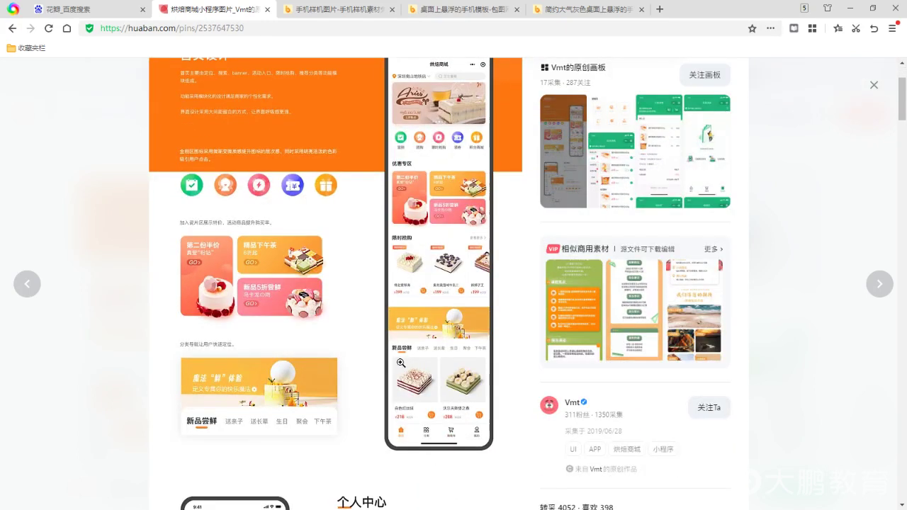
scroll(414, 347, "down", 3)
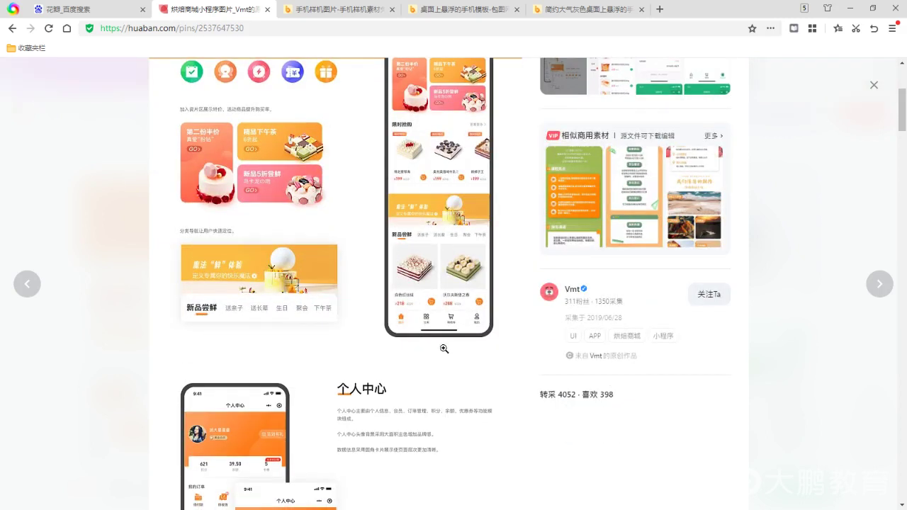
scroll(443, 349, "up", 6)
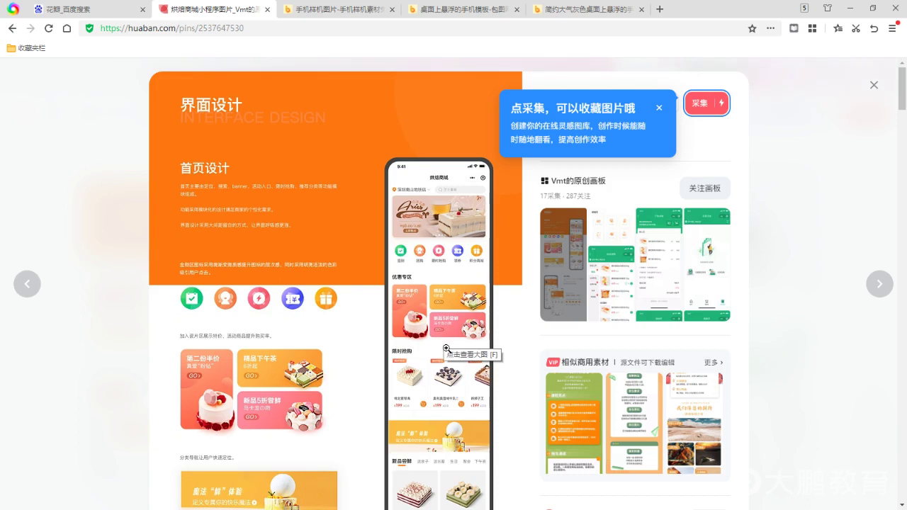
scroll(443, 348, "down", 12)
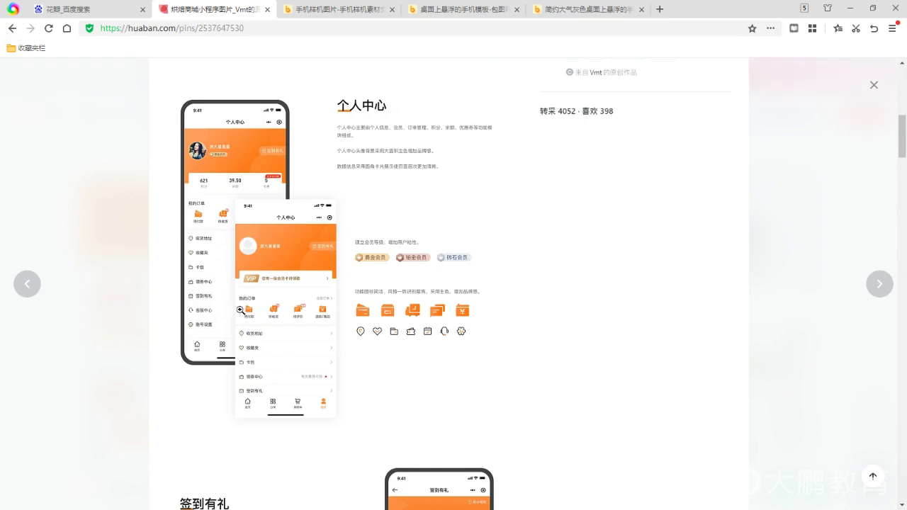
scroll(241, 311, "down", 9)
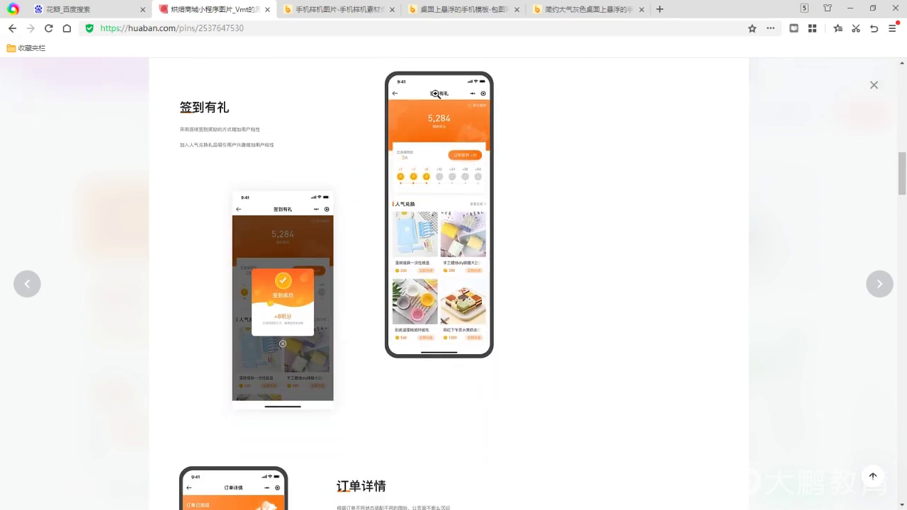
scroll(531, 284, "down", 6)
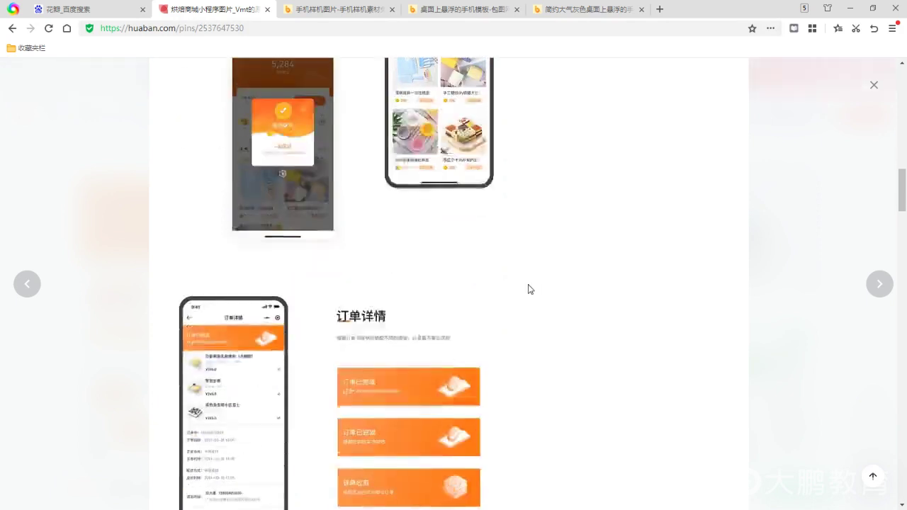
scroll(530, 298, "down", 1)
scroll(527, 299, "down", 8)
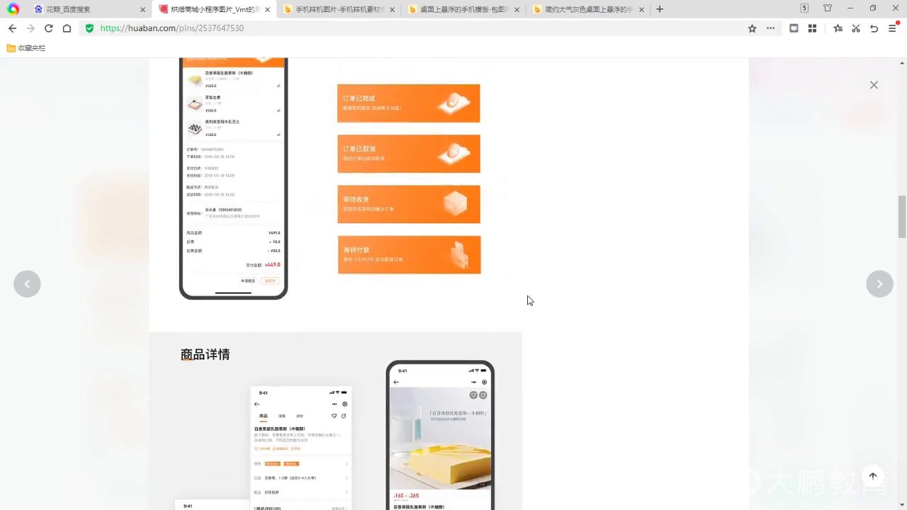
scroll(528, 299, "down", 8)
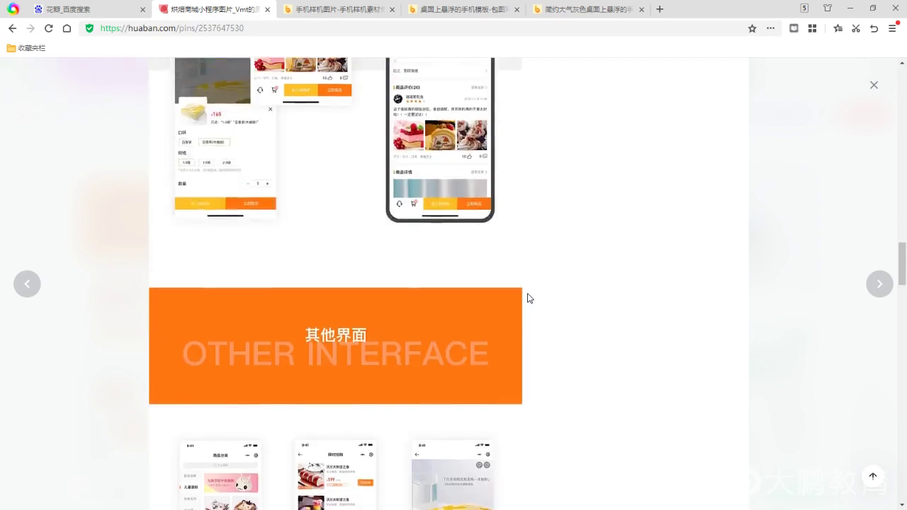
scroll(279, 282, "down", 2)
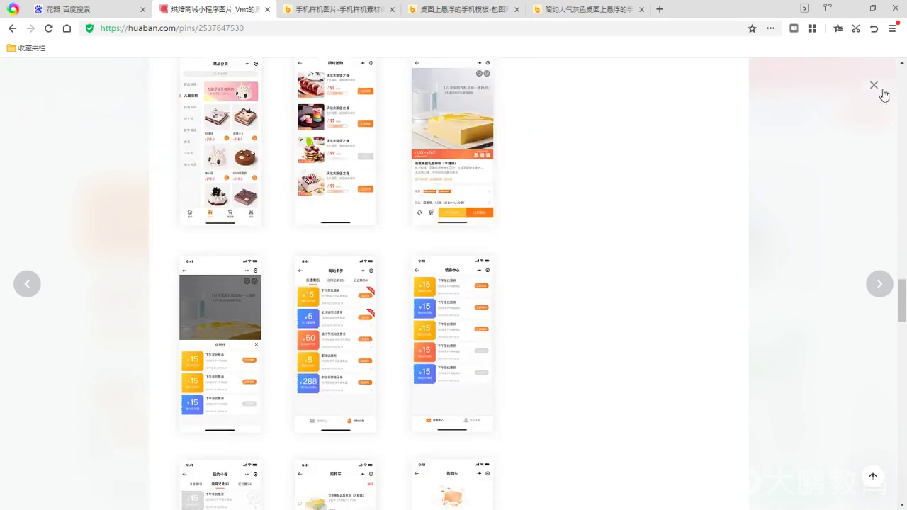
left_click(874, 85)
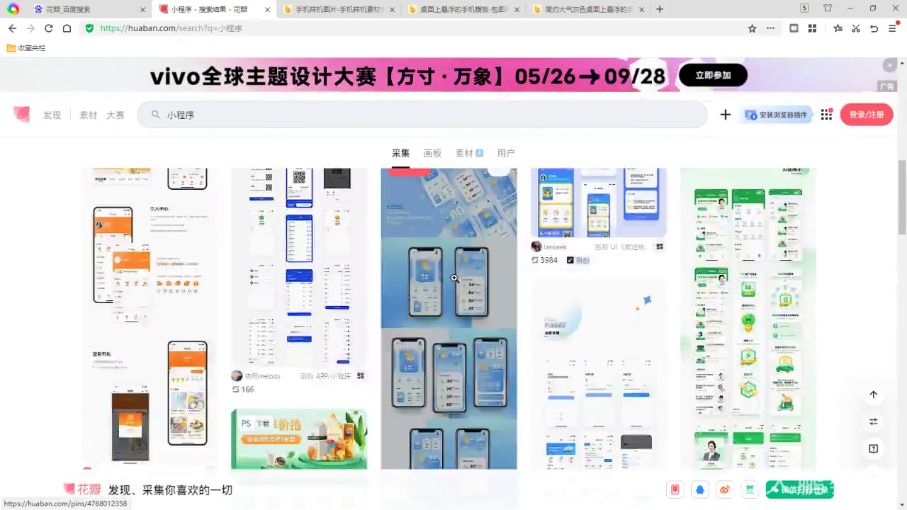
Open the Weather Mobile App UI Kit pin full size and scroll through its blue forecast phone screens
left_click(443, 290)
left_click(441, 292)
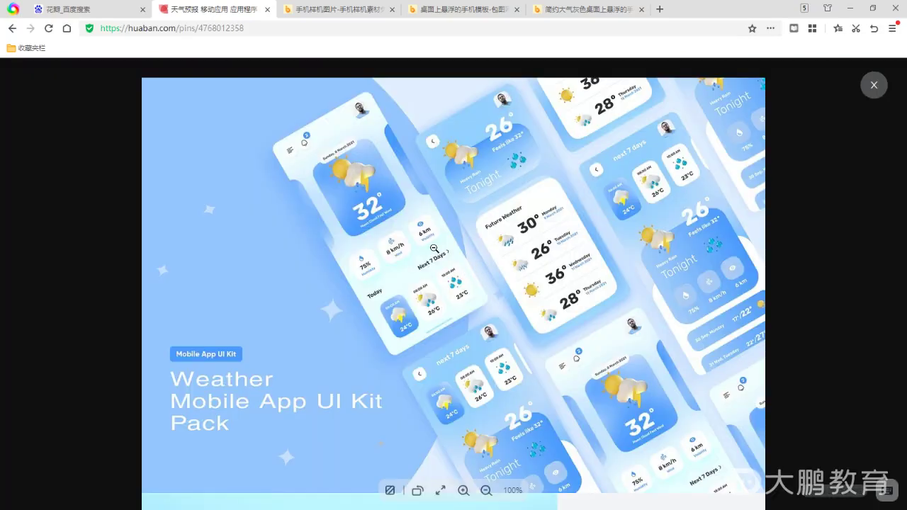
scroll(414, 297, "down", 5)
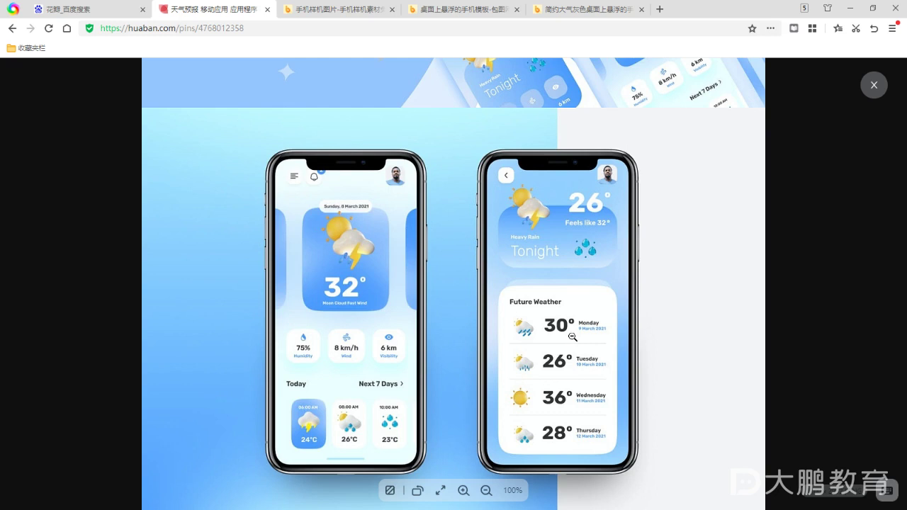
scroll(569, 351, "down", 2)
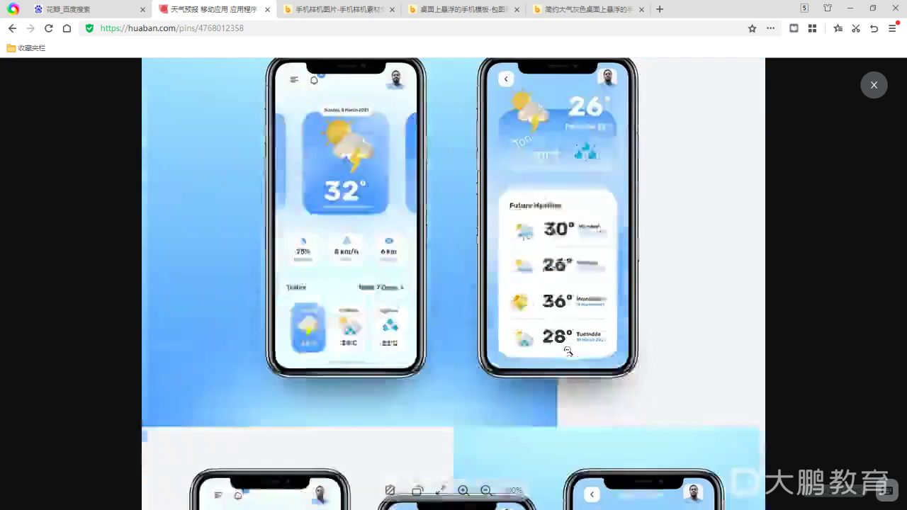
scroll(568, 351, "down", 6)
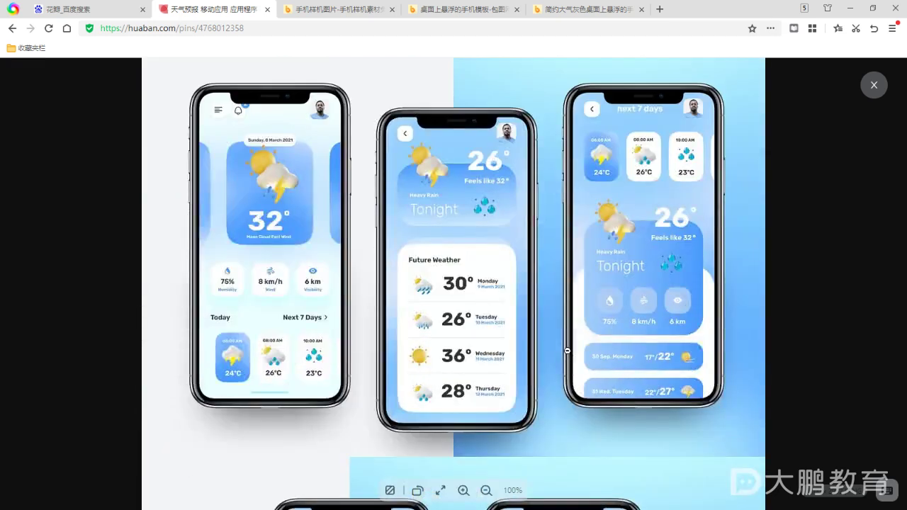
scroll(568, 350, "down", 4)
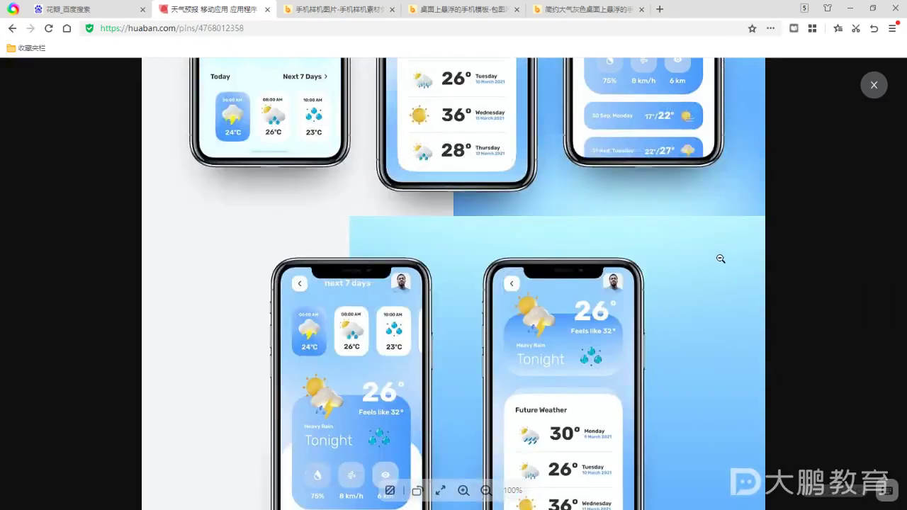
scroll(722, 249, "down", 3)
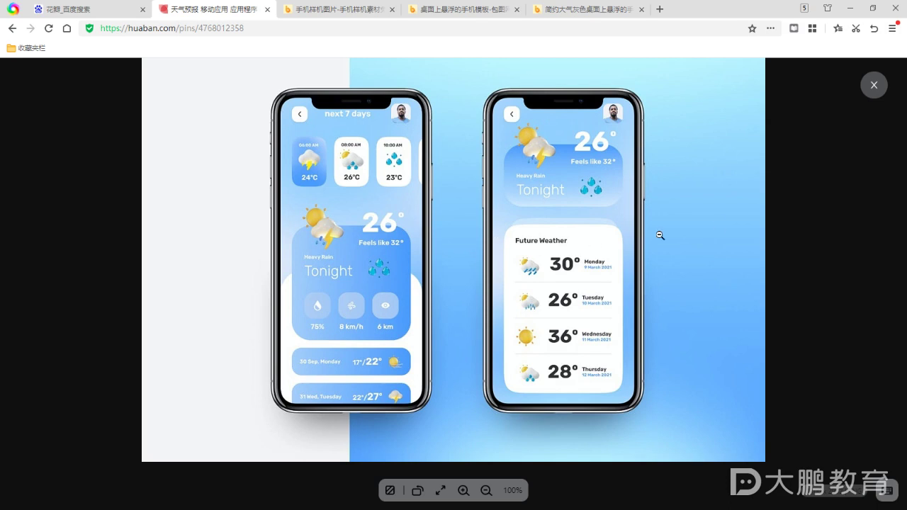
scroll(747, 237, "up", 1)
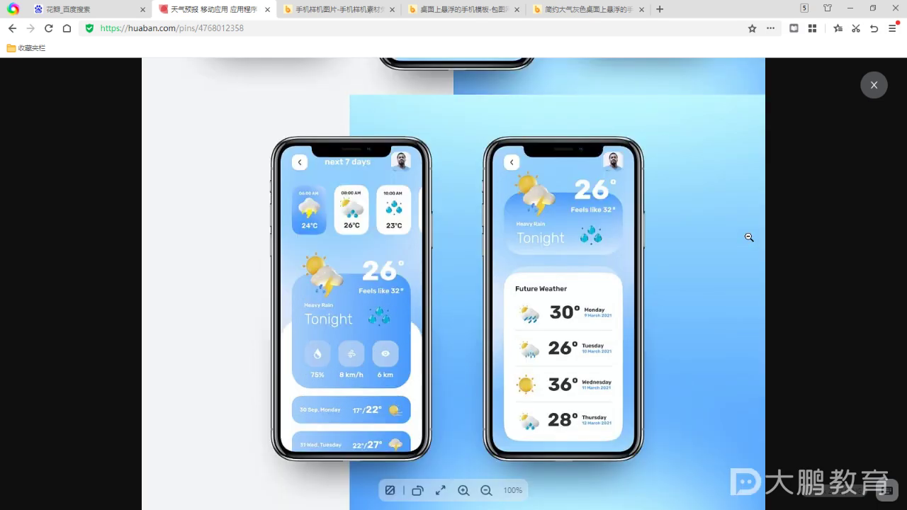
scroll(727, 213, "up", 2)
scroll(724, 222, "down", 3)
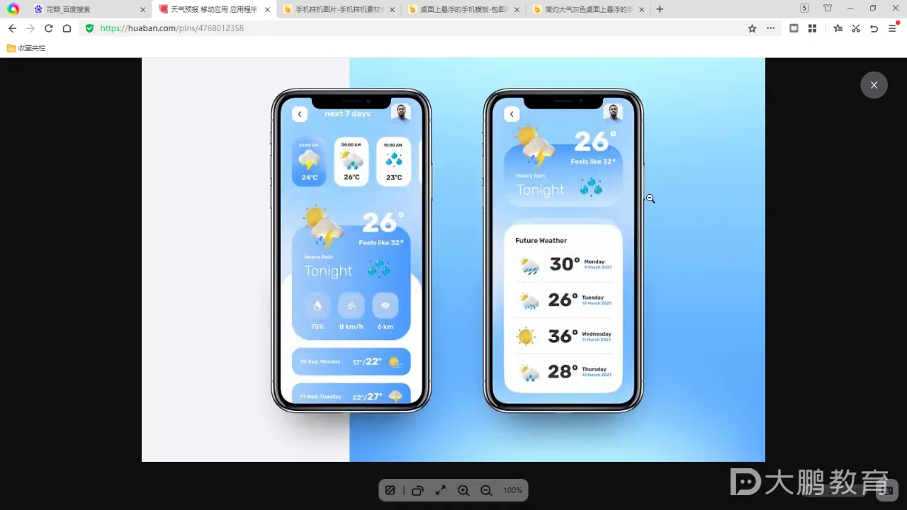
Go back to ibaotu's 手机样机 phone mockup results, then minimize the browser to reveal Photoshop
left_click(577, 9)
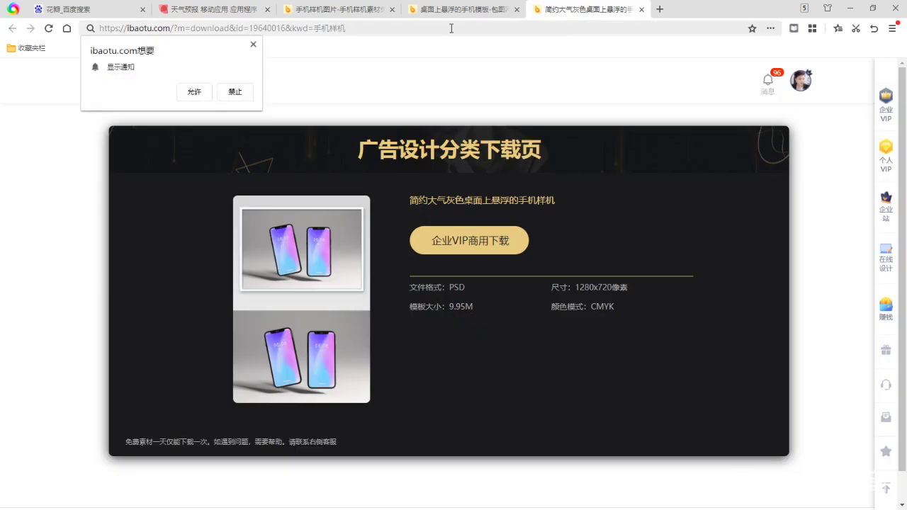
left_click(460, 9)
left_click(333, 10)
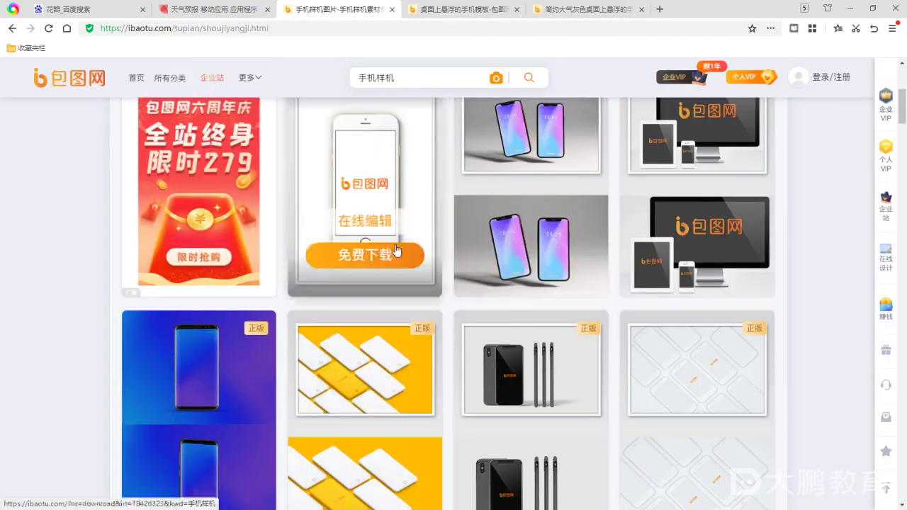
scroll(545, 298, "down", 2)
scroll(538, 280, "up", 2)
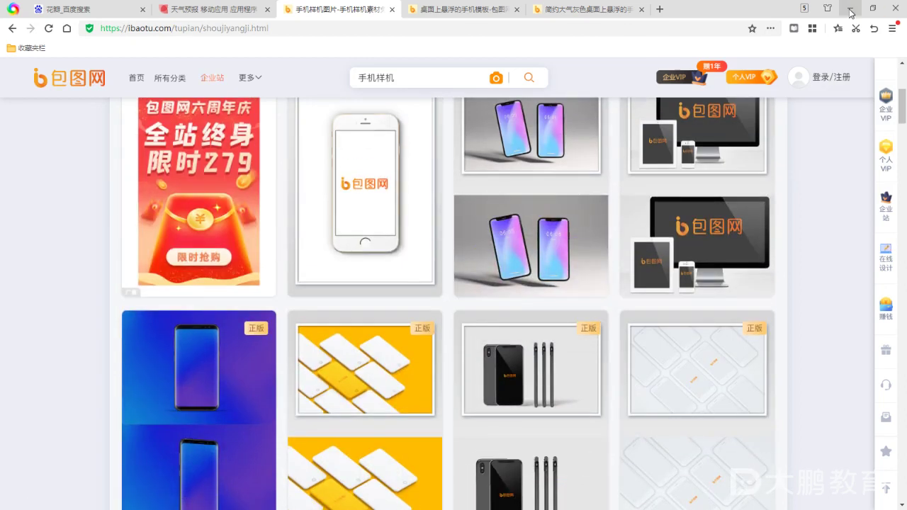
left_click(851, 9)
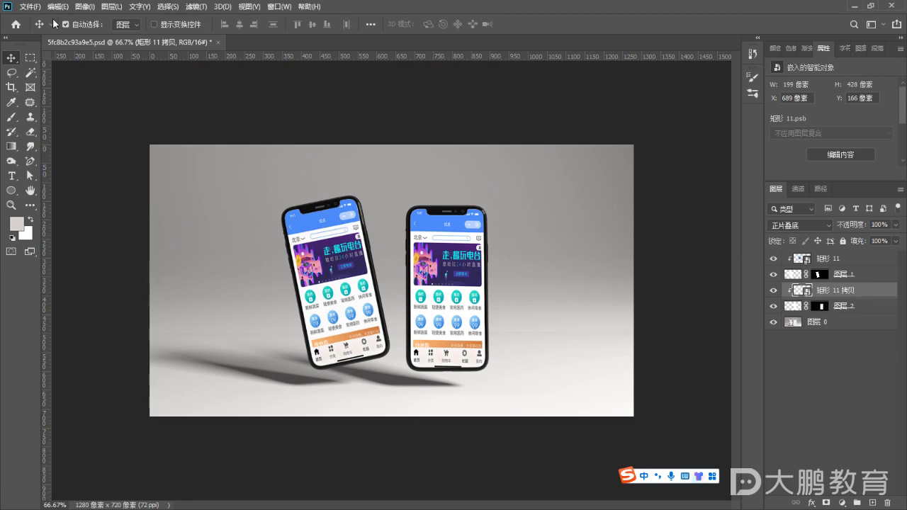
Save the two-phone mockup to the desktop as JPEG 5fc8b2c93a9e5.jpg with default options, then minimise Photoshop
left_click(30, 6)
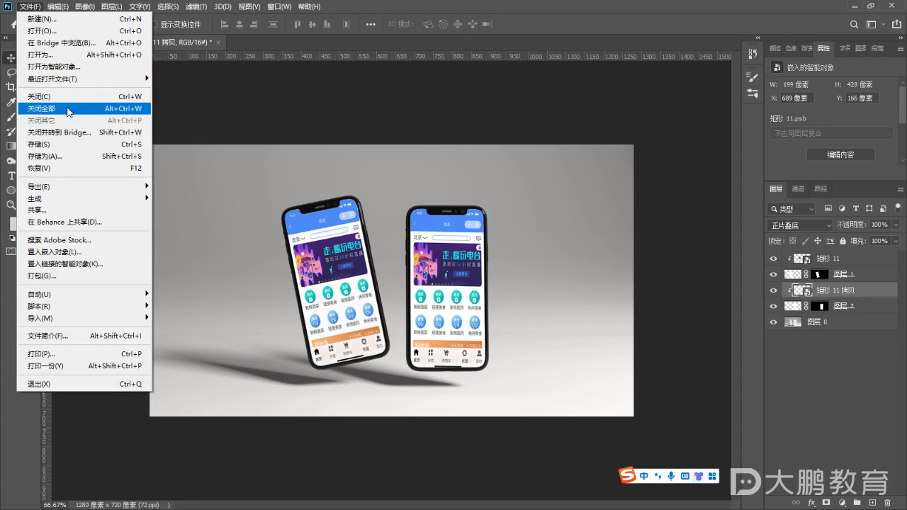
left_click(64, 160)
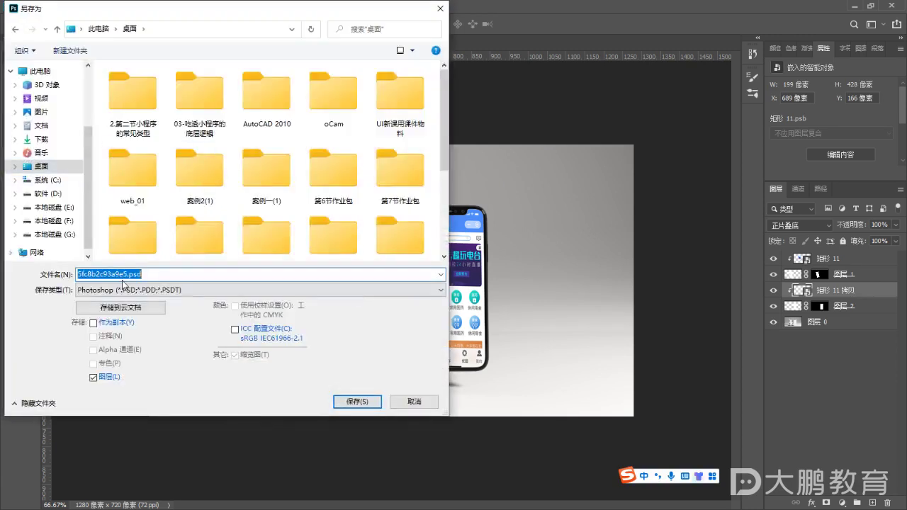
left_click(122, 285)
left_click(117, 346)
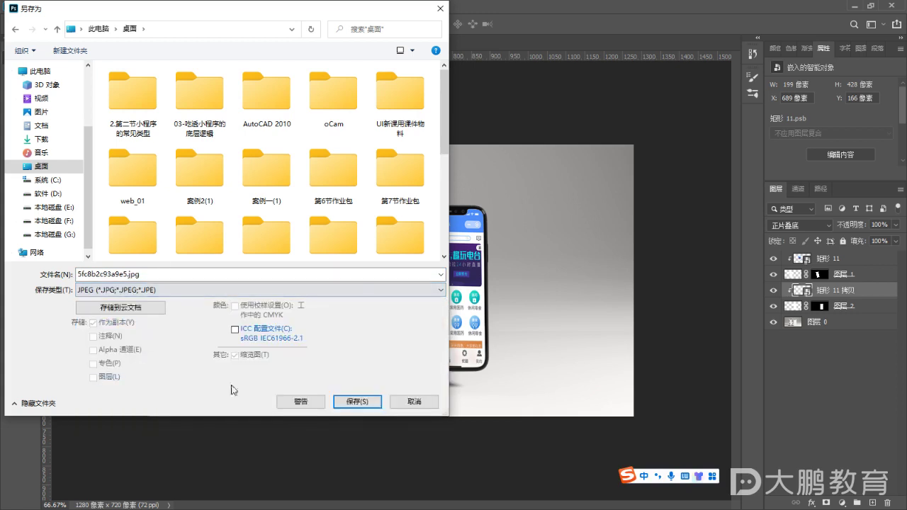
left_click(357, 402)
left_click(519, 120)
left_click(851, 5)
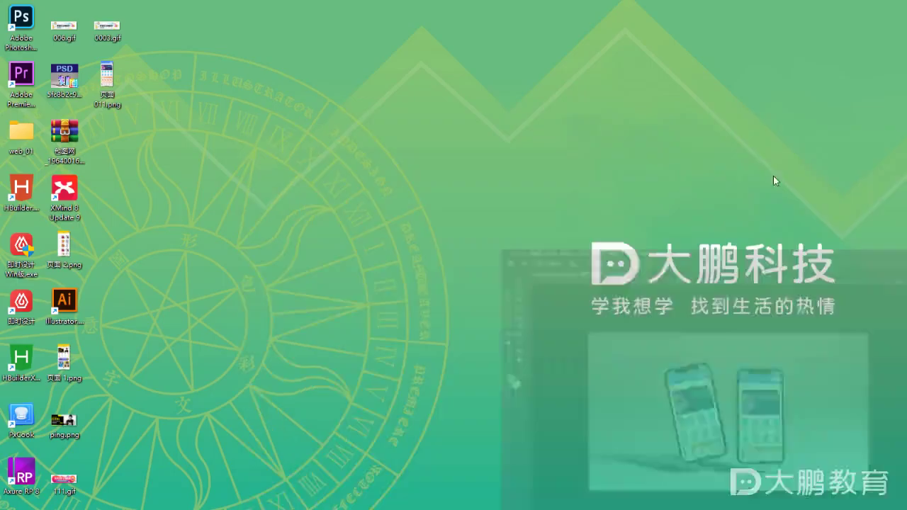
Refresh the desktop with 刷新 so the new JPEG appears, then Alt+Tab back to Photoshop
right_click(524, 180)
left_click(556, 221)
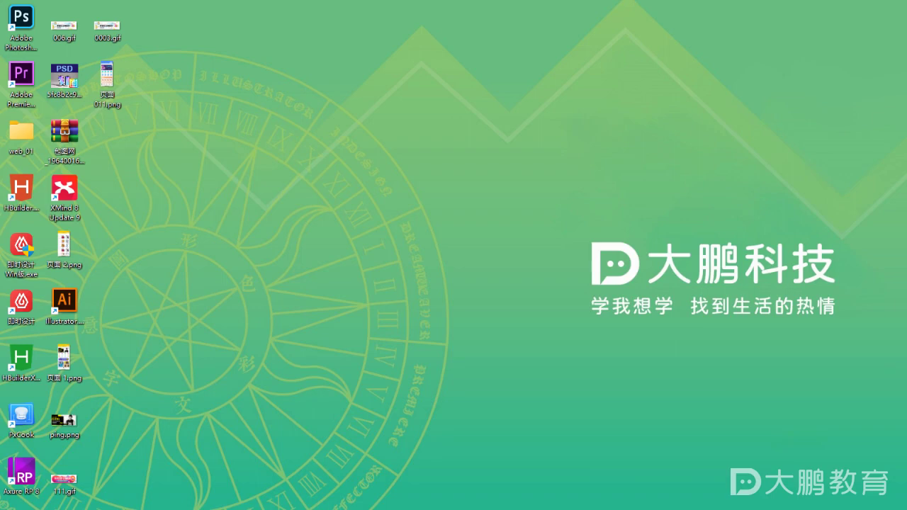
key("alt+Tab")
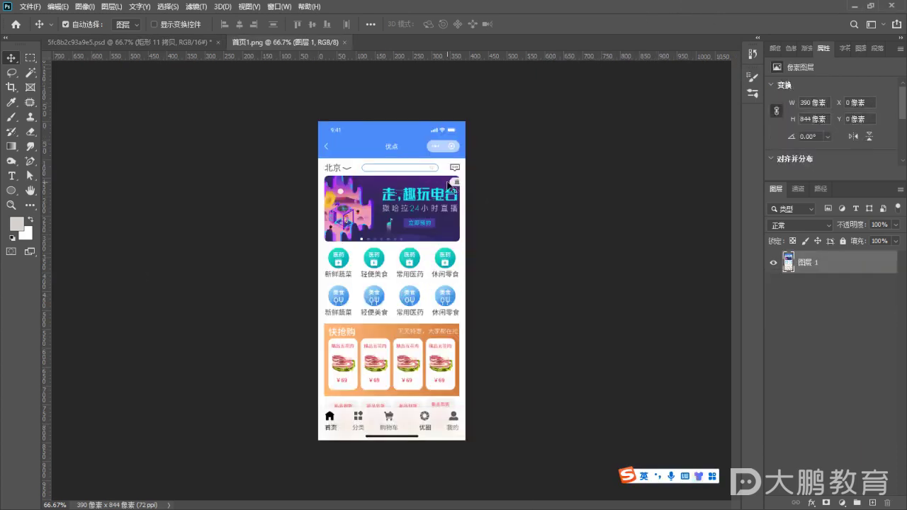
Zoom the 首页1.png canvas from 66.67% to about 157% and scroll over its banner and icon rows
scroll(424, 372, "up", 1)
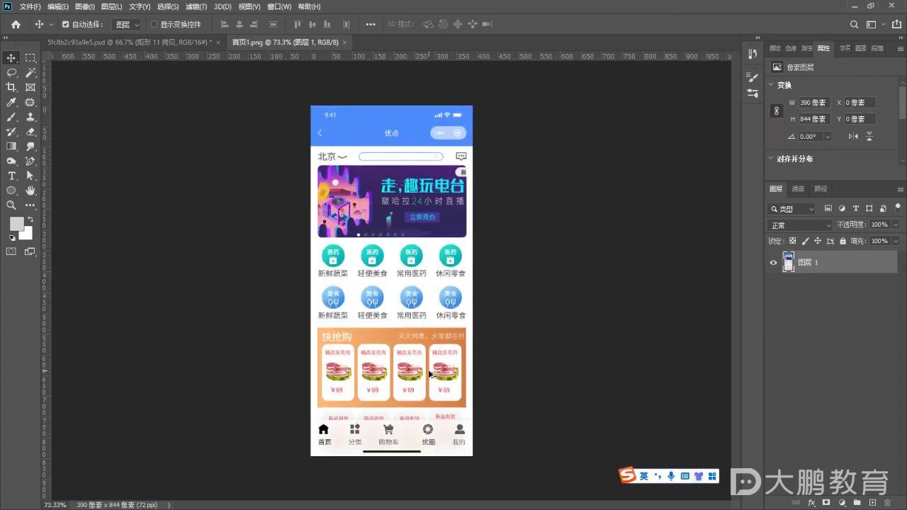
scroll(428, 375, "up", 1)
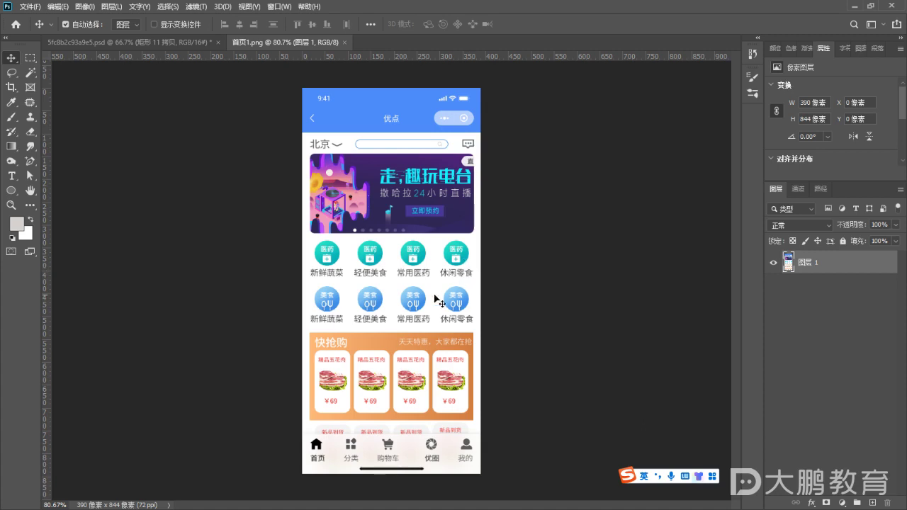
scroll(373, 216, "up", 1)
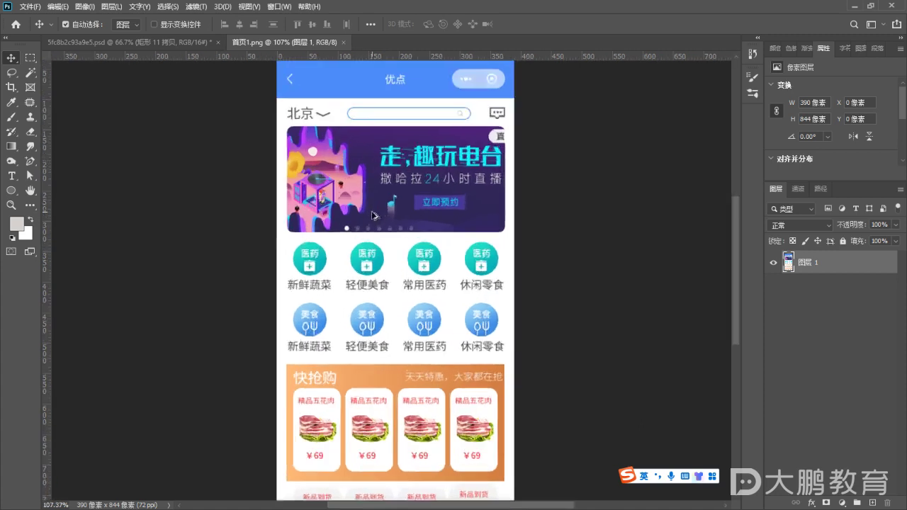
scroll(365, 213, "up", 2)
scroll(343, 204, "up", 1)
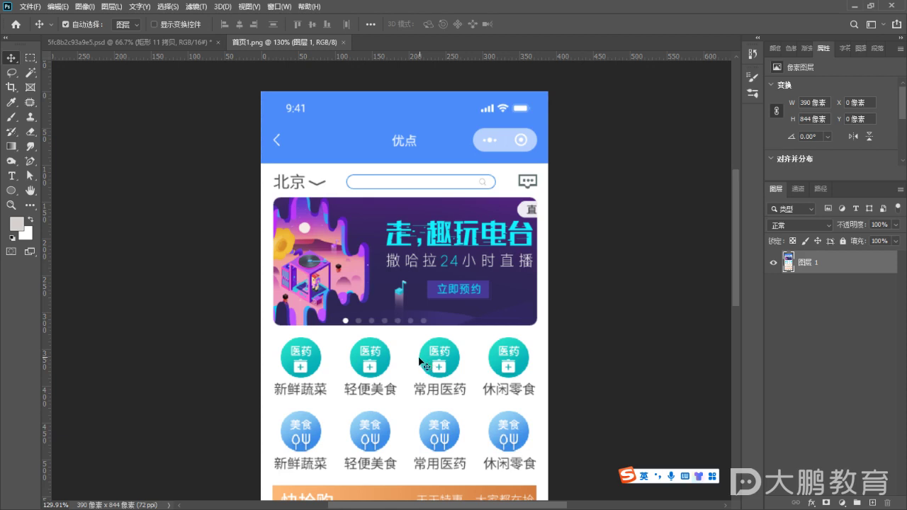
scroll(428, 370, "down", 2)
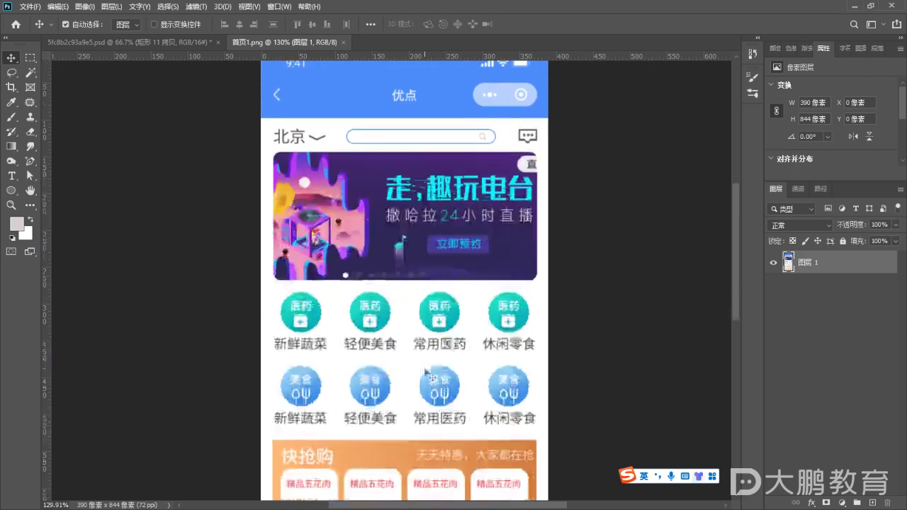
scroll(440, 317, "down", 3)
scroll(441, 317, "down", 1)
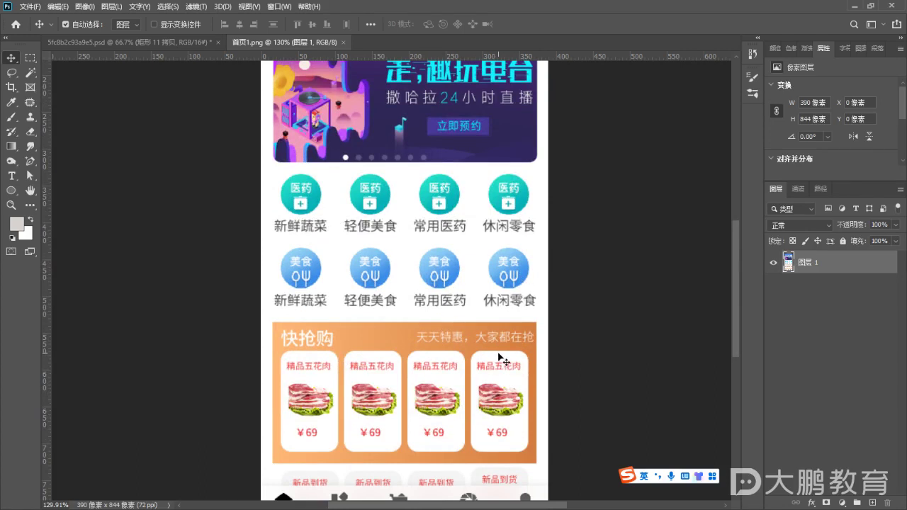
scroll(500, 360, "down", 1)
scroll(505, 330, "up", 1)
scroll(504, 330, "up", 5)
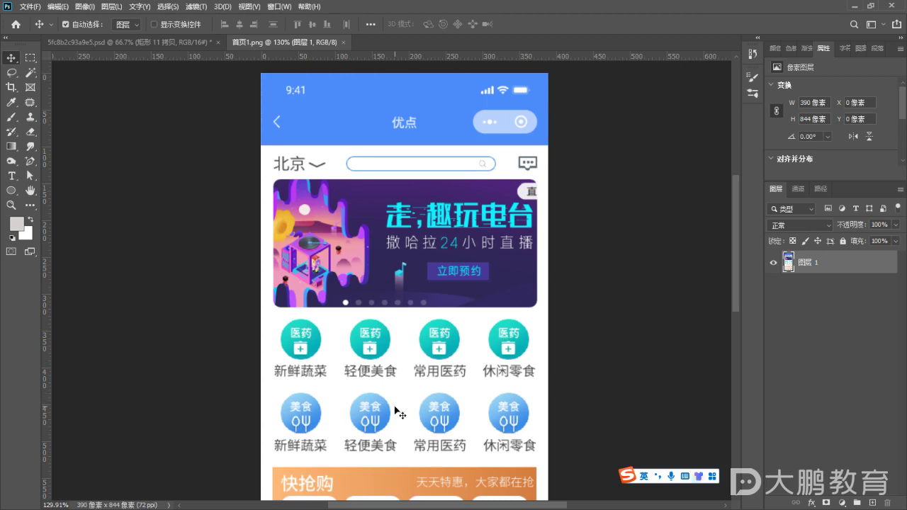
scroll(414, 377, "up", 1)
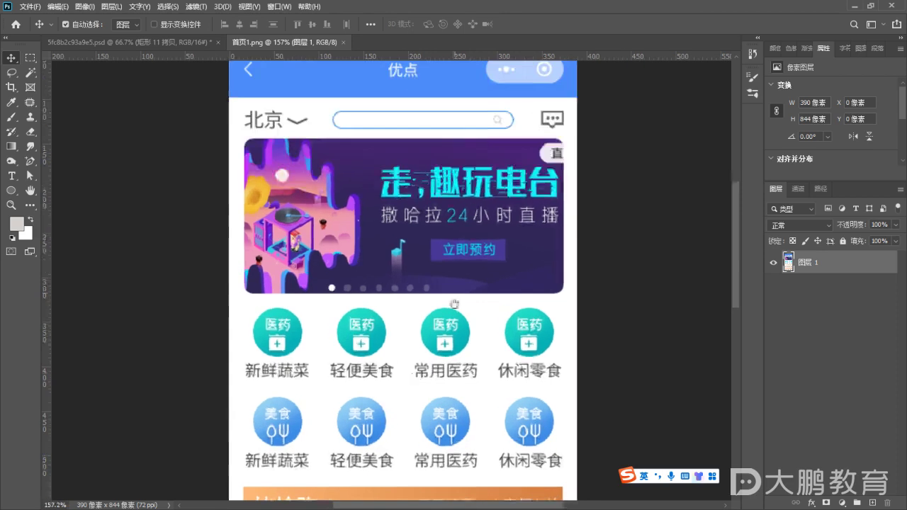
scroll(438, 347, "up", 3)
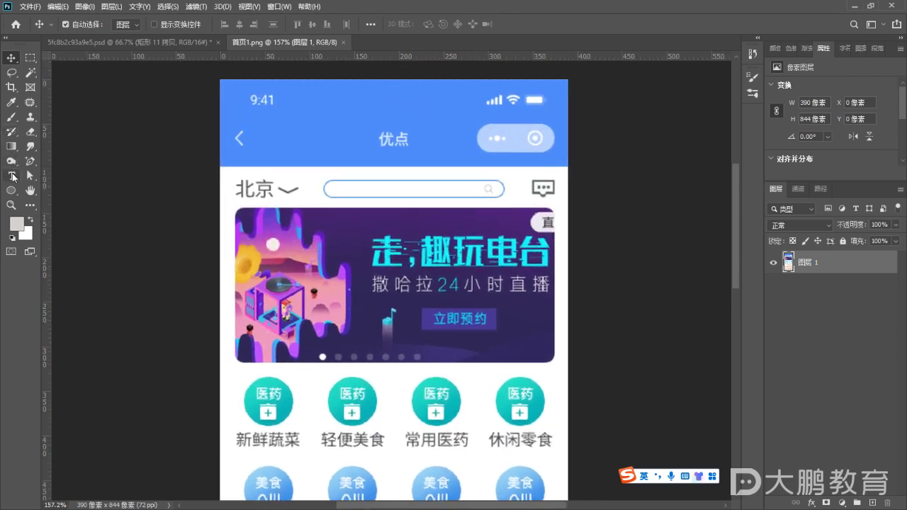
left_click(11, 87)
right_click(11, 87)
left_click(83, 123)
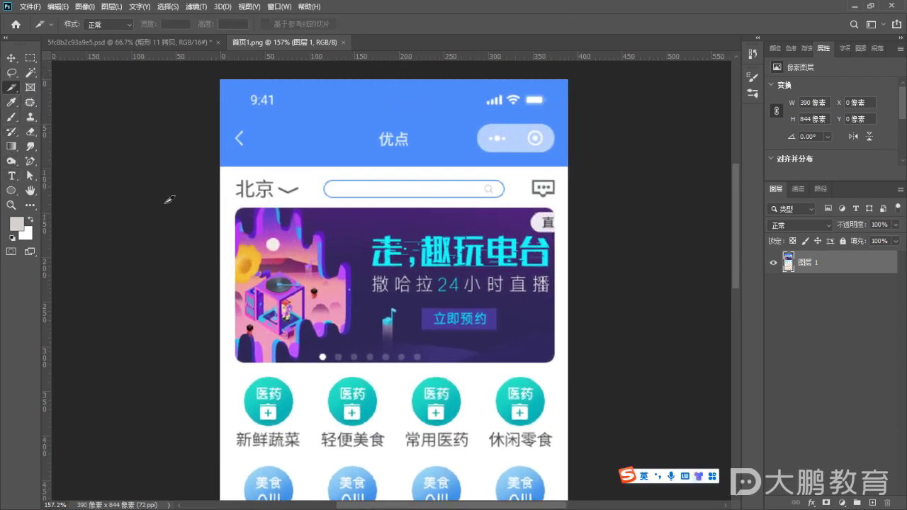
left_click_drag(296, 129, 401, 191)
key("ctrl+z")
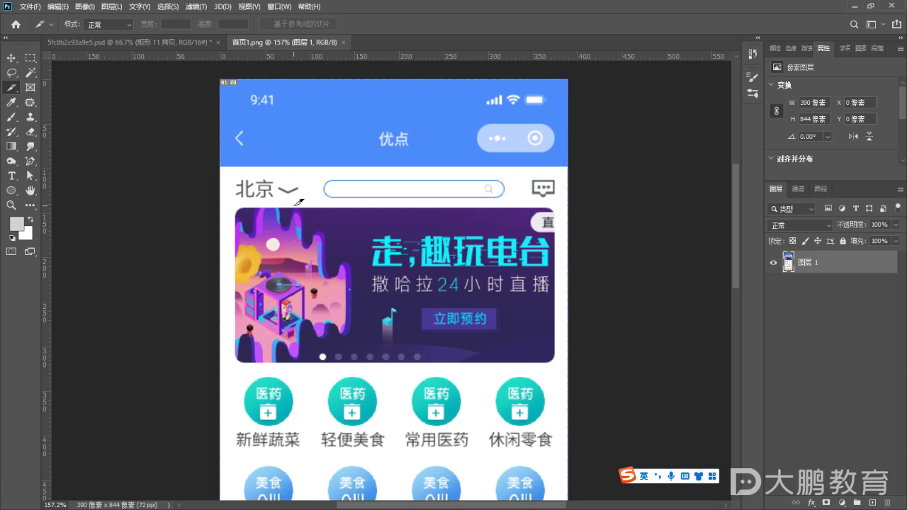
key("ctrl+h")
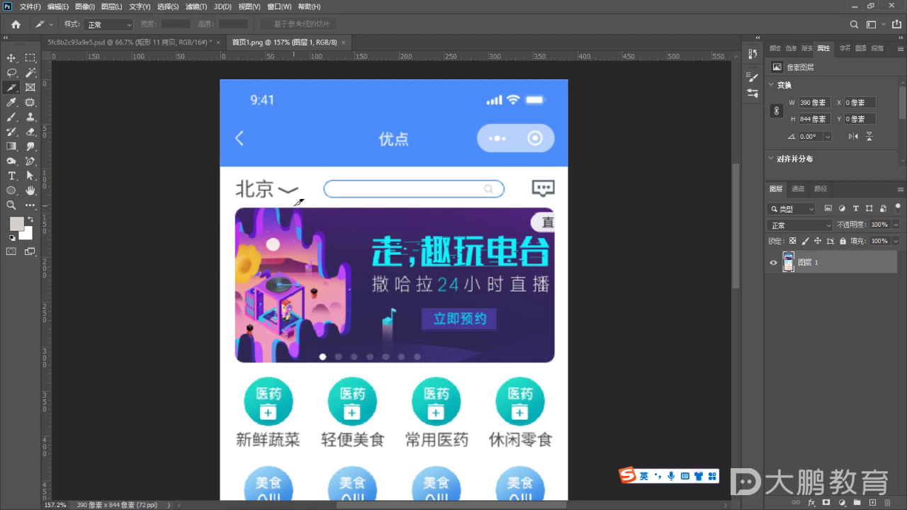
left_click_drag(321, 386, 384, 428)
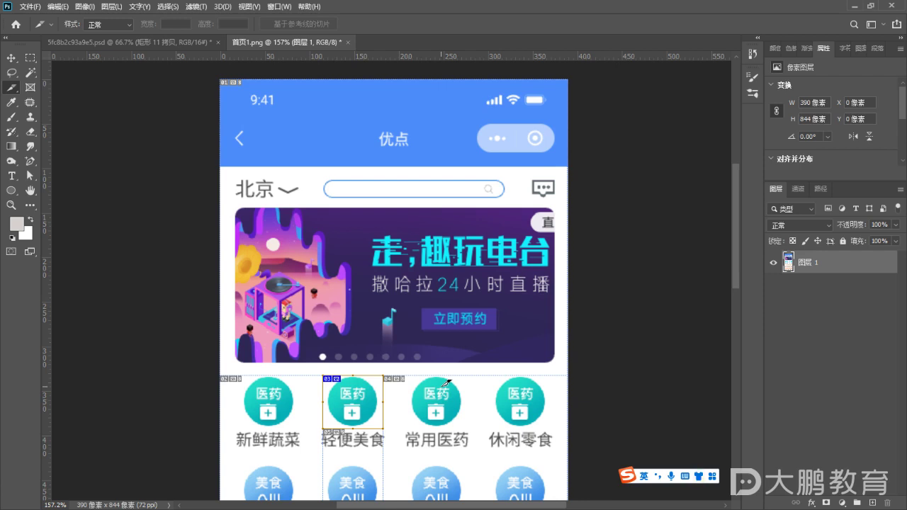
left_click(12, 57)
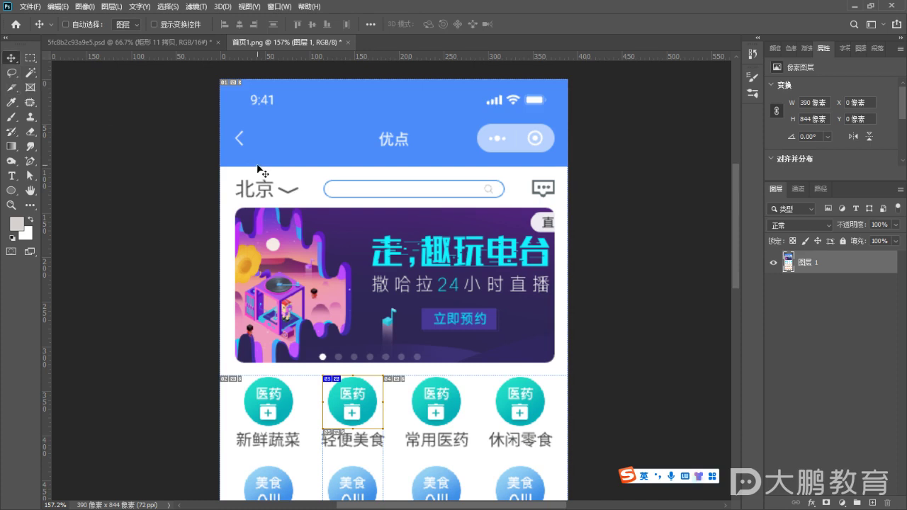
key("ctrl+z")
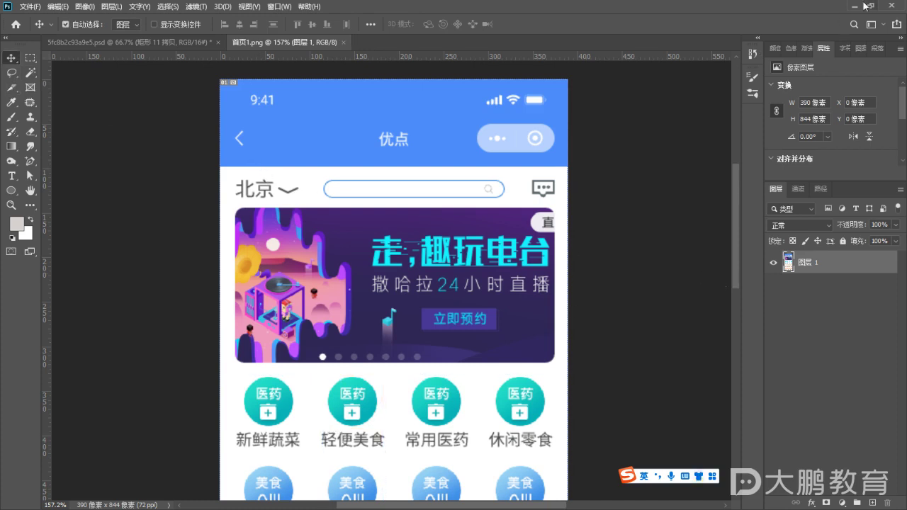
Minimise Photoshop, refresh the desktop, and drag the PxCook shortcut up beside the PSD file
left_click(856, 5)
right_click(341, 250)
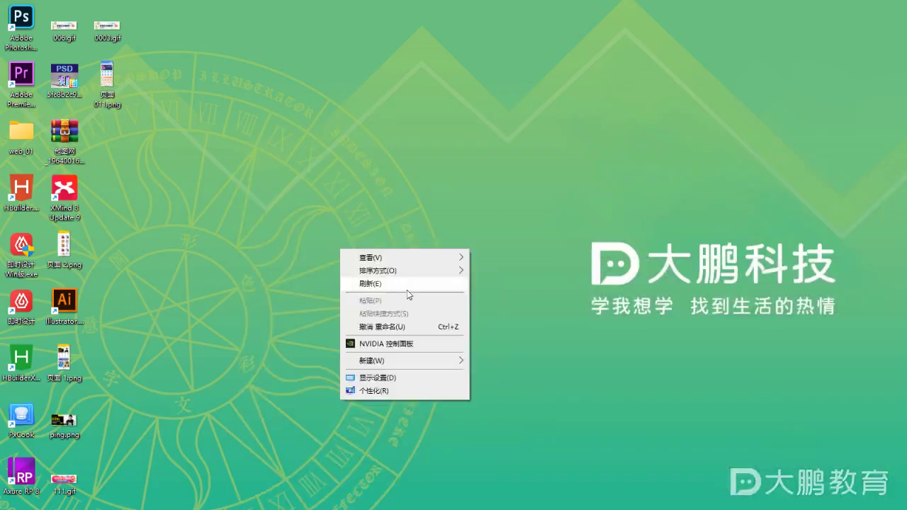
left_click(407, 283)
left_click_drag(21, 418, 134, 170)
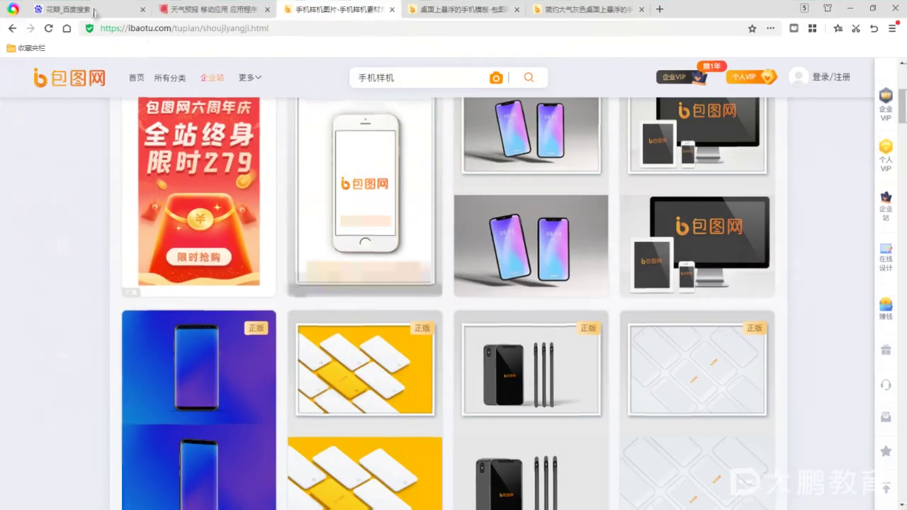
Replace the Baidu query with 像素大厨 and run the search
left_click(85, 9)
left_click_drag(234, 81, 43, 77)
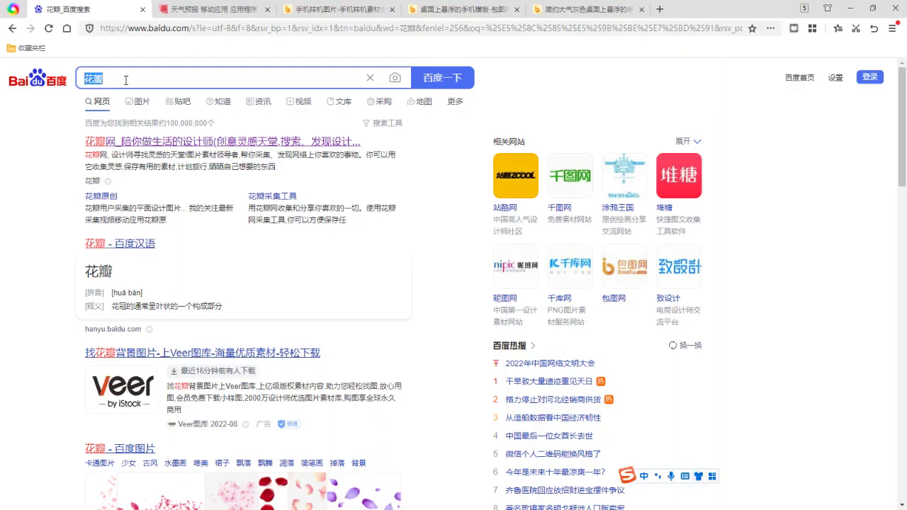
type("像素")
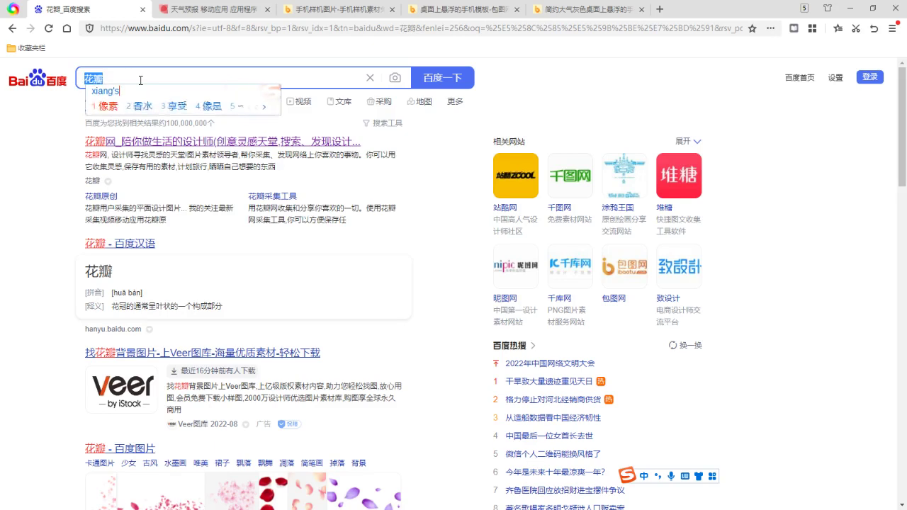
type("d")
key("BackSpace")
type("dad")
key("space")
key("Return")
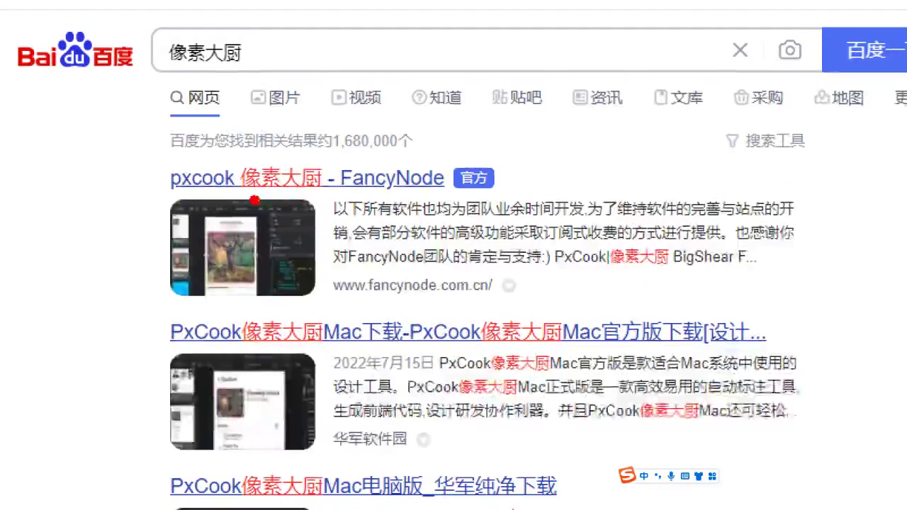
Open the official 'pxcook 像素大厨 - FancyNode' result in a new tab
left_click_drag(125, 152, 193, 166)
left_click_drag(462, 197, 514, 192)
key("Escape")
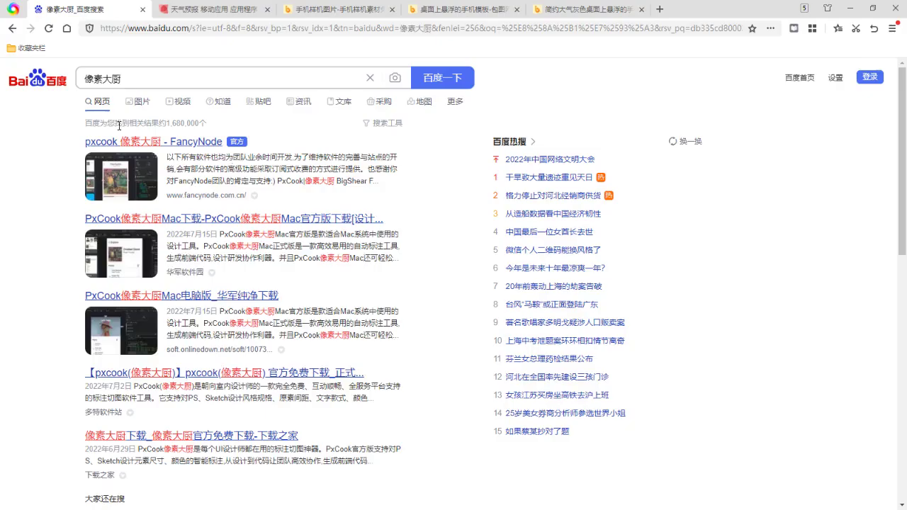
left_click(134, 142)
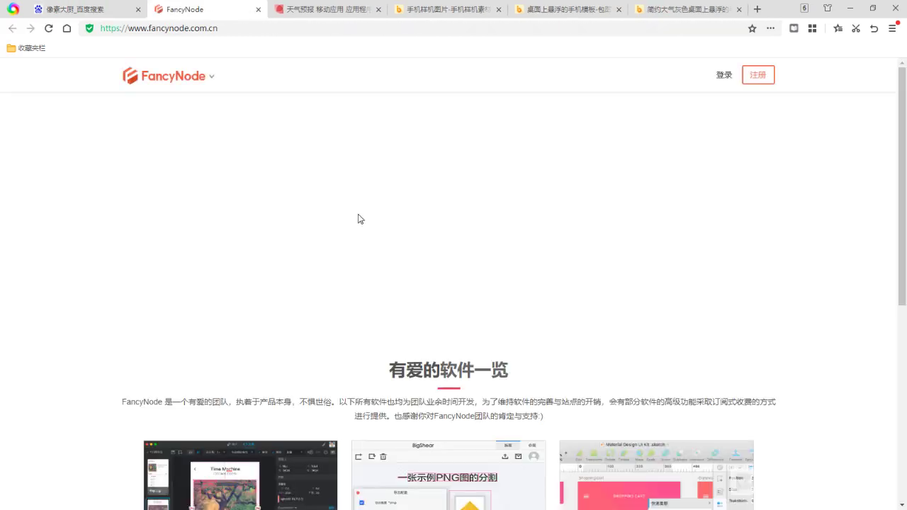
Scroll to the 有爱的软件一览 list and open the PxCook | 像素大厨 product page
scroll(404, 262, "down", 3)
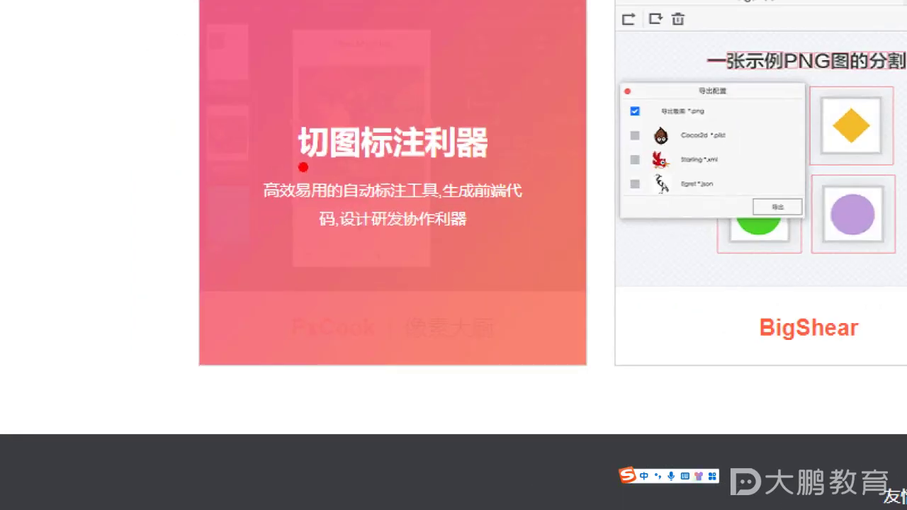
left_click_drag(195, 248, 254, 248)
left_click_drag(419, 167, 464, 166)
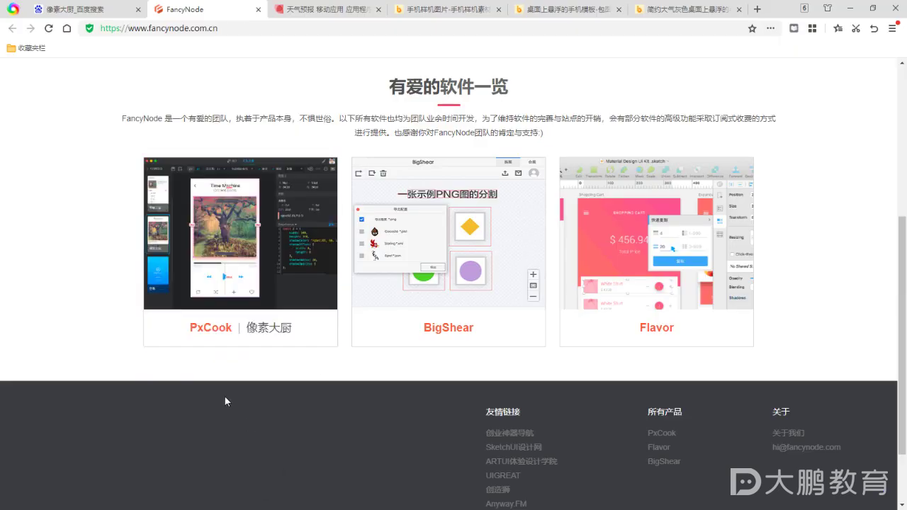
left_click(250, 287)
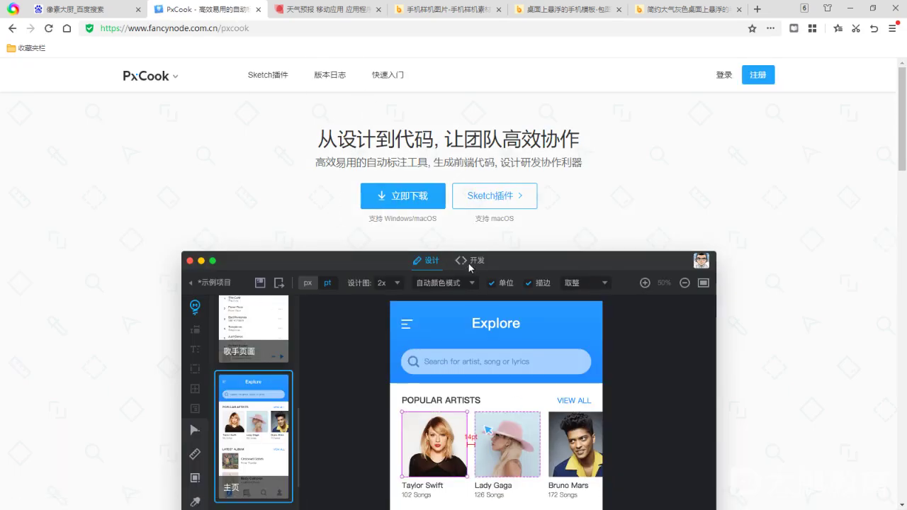
Go through 快速入门 and 常见问题 to the 安装常见问题 article
scroll(466, 264, "down", 1)
scroll(466, 264, "down", 3)
scroll(425, 142, "up", 2)
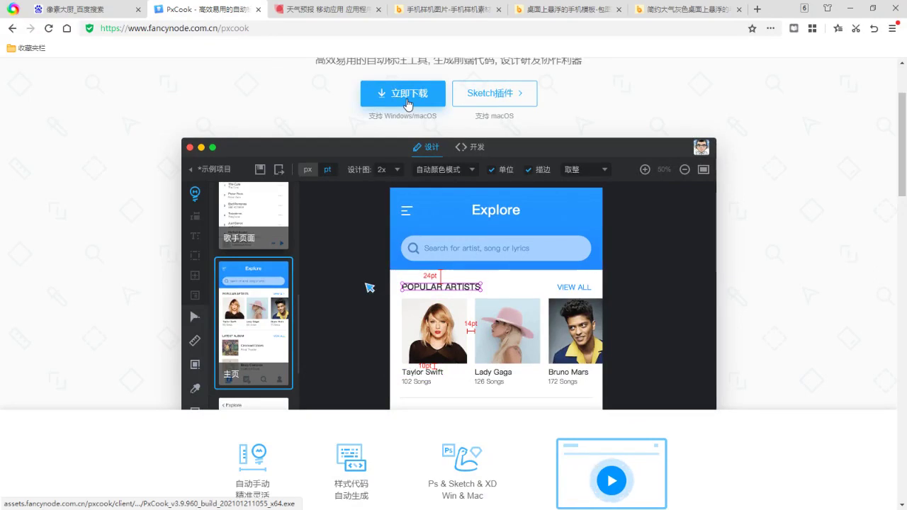
scroll(408, 104, "up", 1)
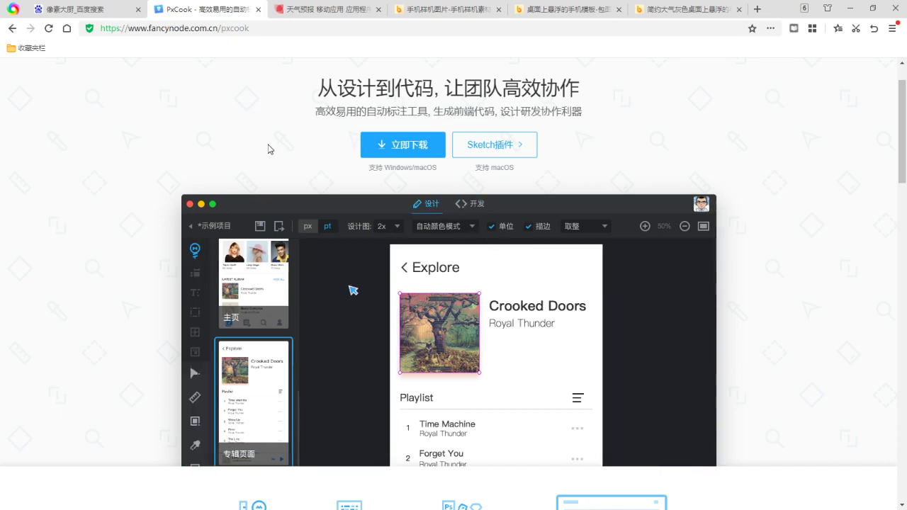
scroll(299, 260, "up", 1)
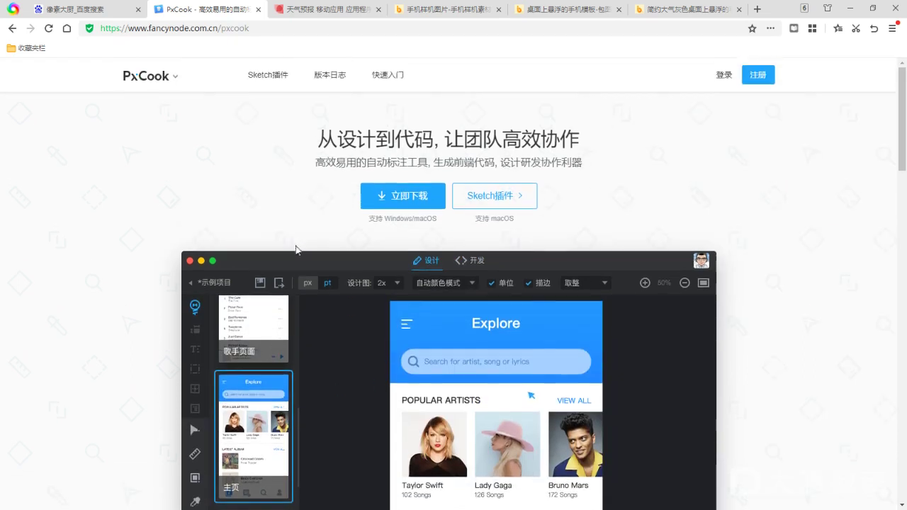
left_click(388, 76)
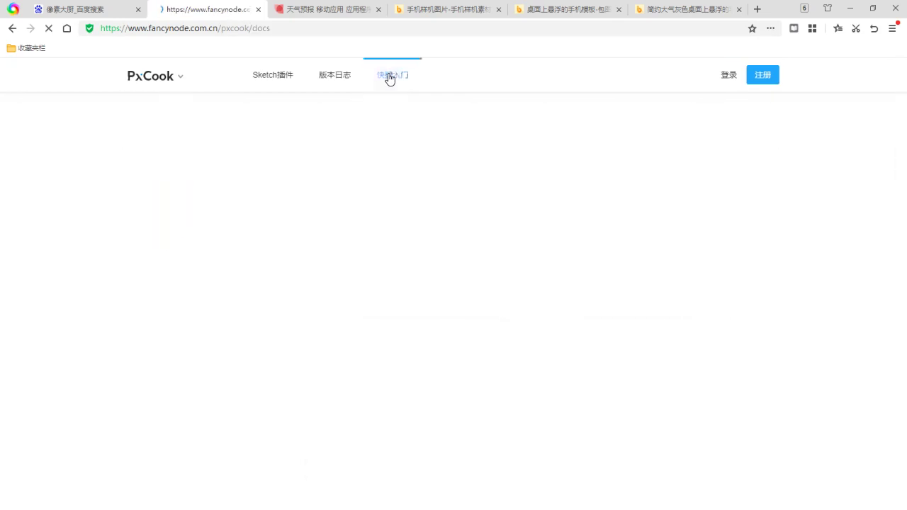
left_click(157, 247)
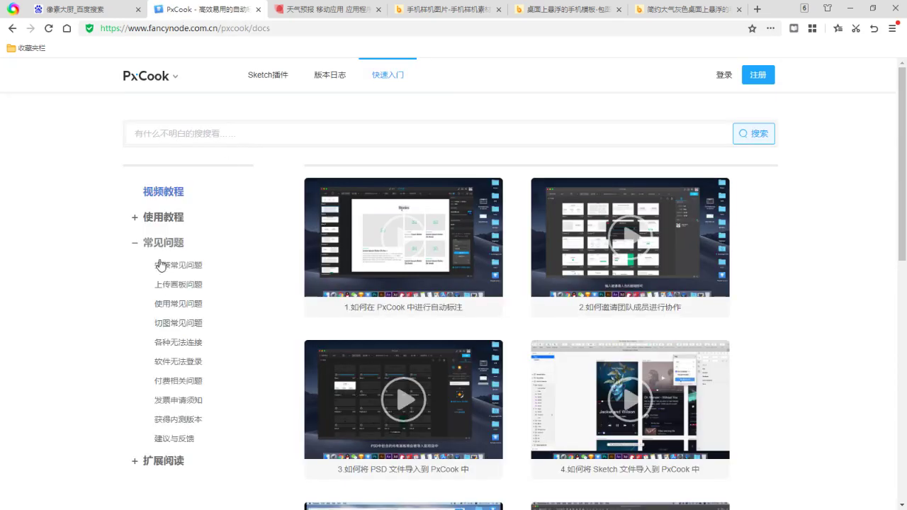
left_click(189, 267)
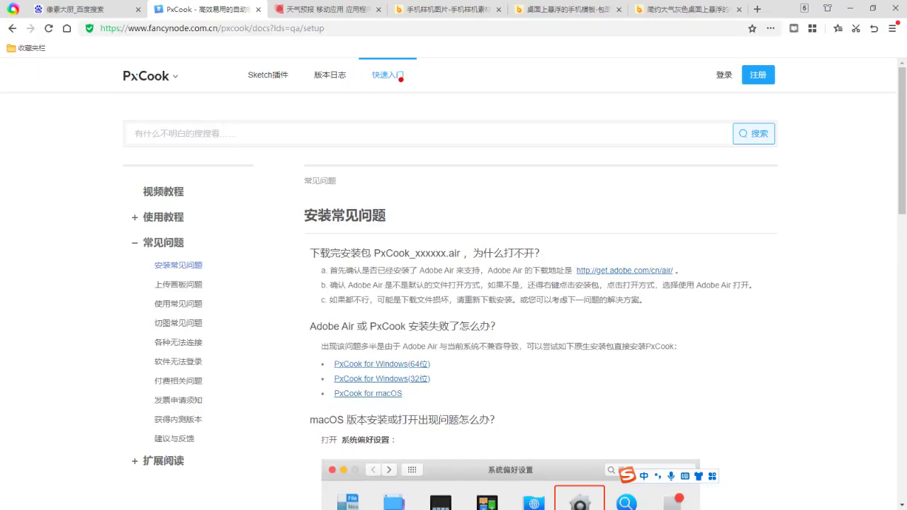
Annotate the navigation steps and mark the Windows 64/32-bit and macOS download links
left_click_drag(415, 74, 412, 105)
mouse_move(194, 238)
left_mouse_down()
mouse_move(333, 333)
mouse_move(304, 359)
left_mouse_up()
left_click_drag(448, 372, 460, 373)
left_click_drag(444, 381, 474, 382)
left_click_drag(445, 394, 472, 390)
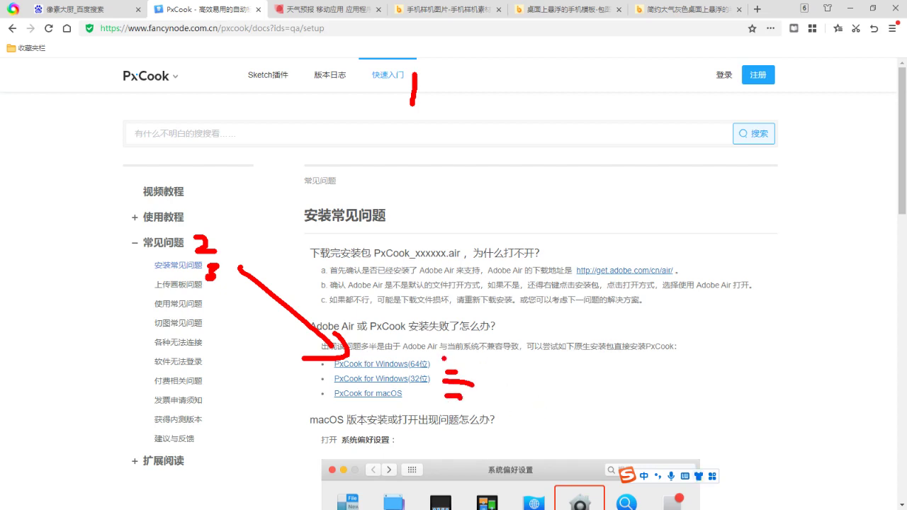
left_click_drag(449, 355, 523, 356)
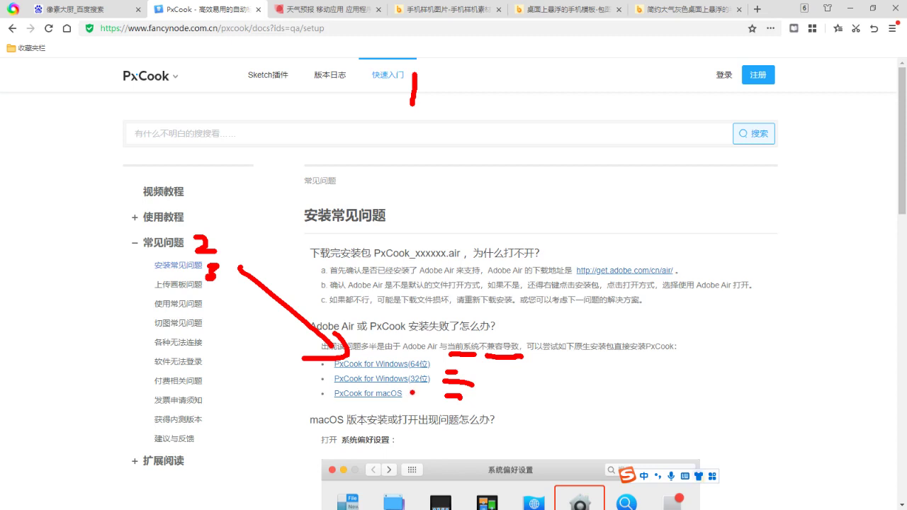
key("Escape")
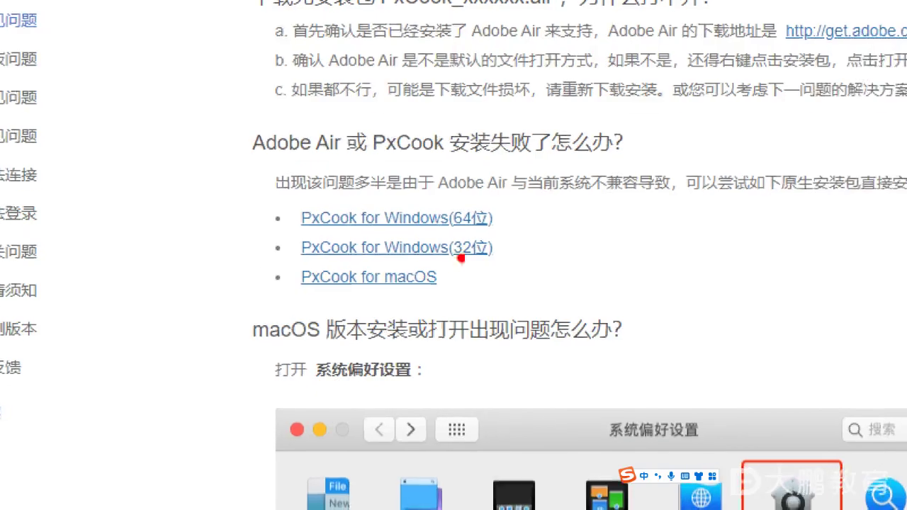
mouse_move(505, 228)
left_mouse_down()
mouse_move(526, 229)
mouse_move(513, 253)
mouse_move(523, 253)
left_mouse_up()
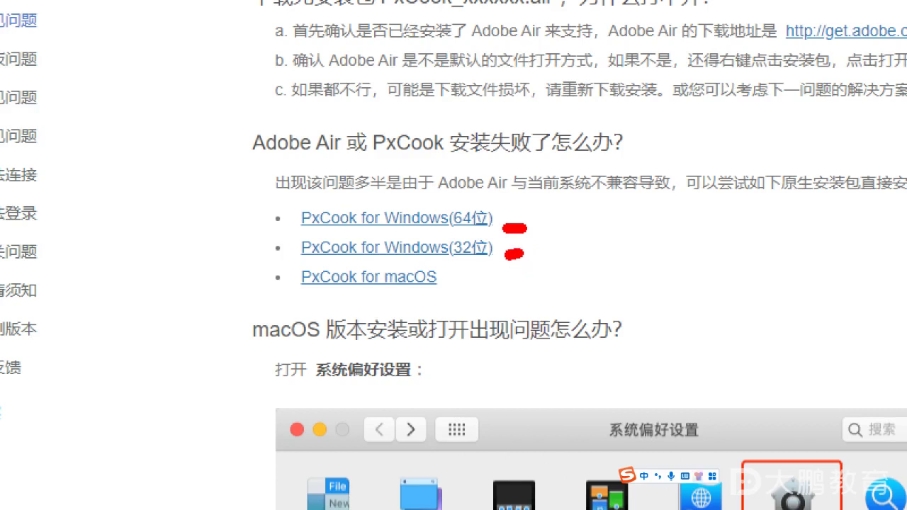
left_click_drag(423, 291, 444, 287)
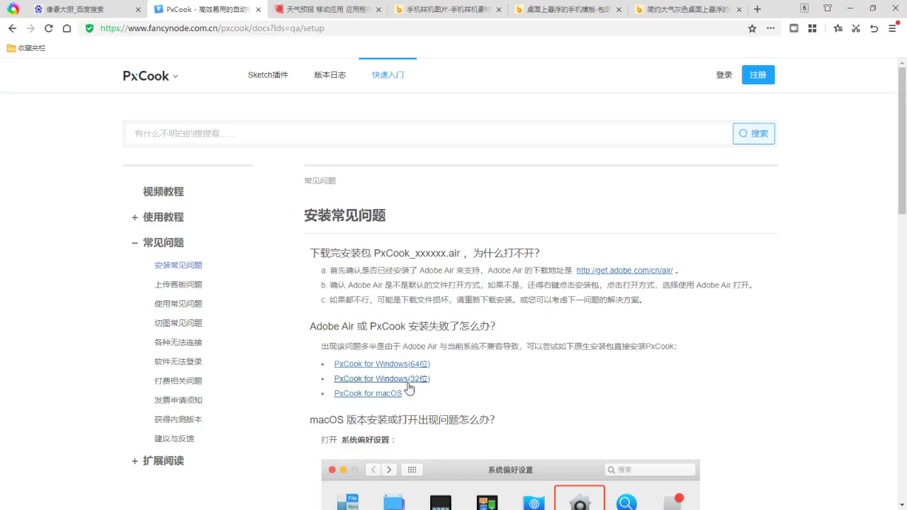
Download the 32-bit PxCook Windows installer, then download and run the 64-bit installer
left_click(409, 383)
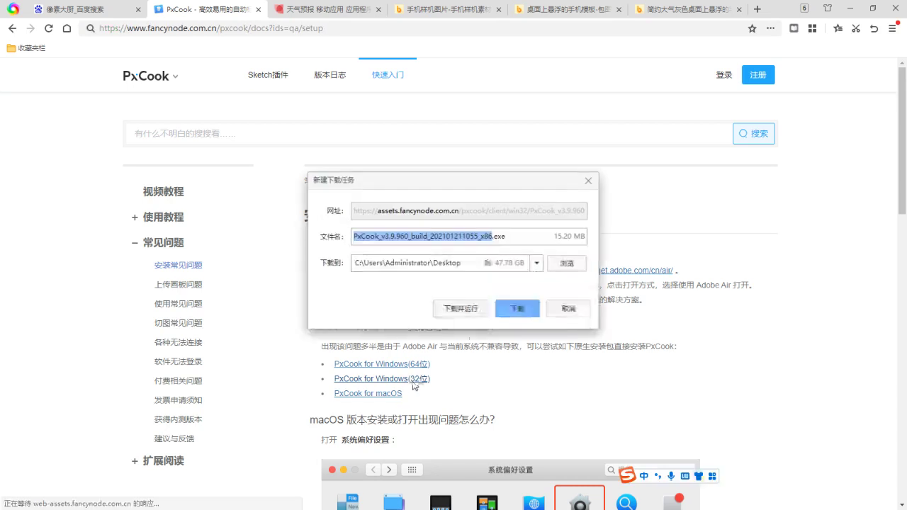
left_click(516, 308)
left_click(397, 366)
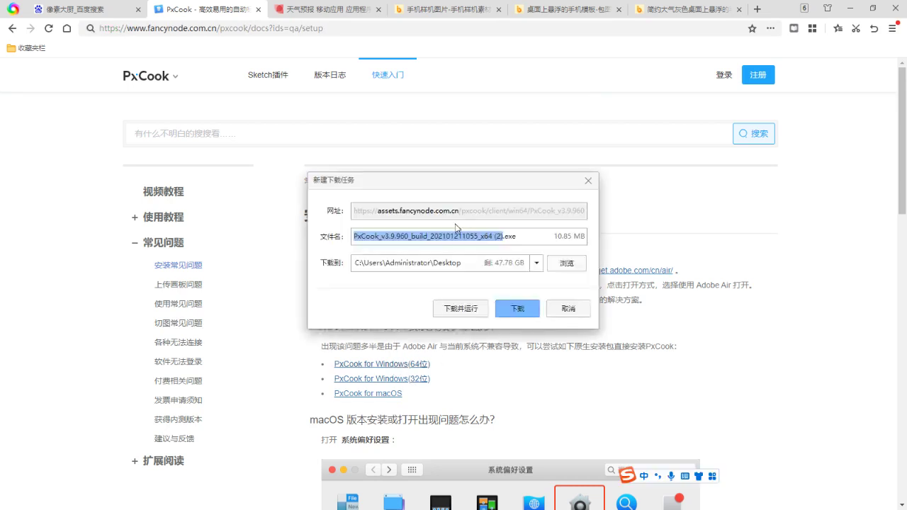
left_click(464, 309)
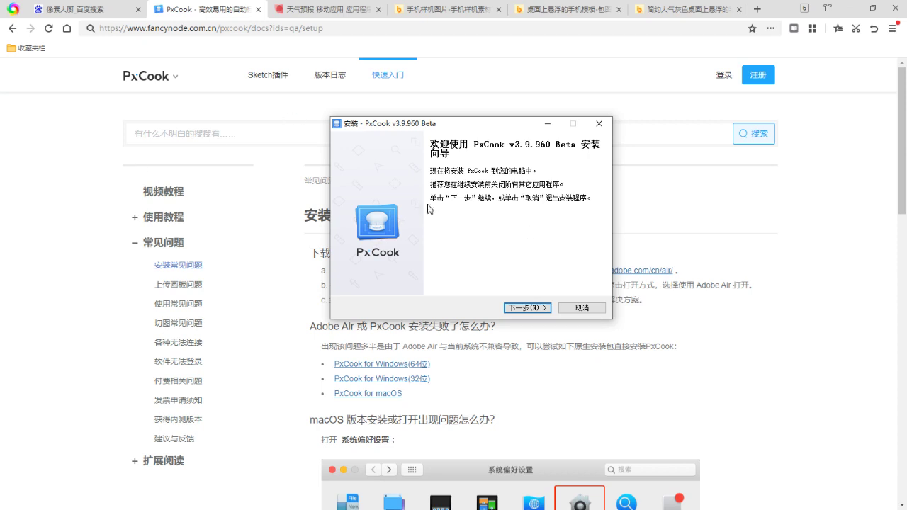
Accept the licence with 我同意此协议 and install PxCook v3.9.960 Beta through to 完成
left_click(506, 311)
left_click(378, 276)
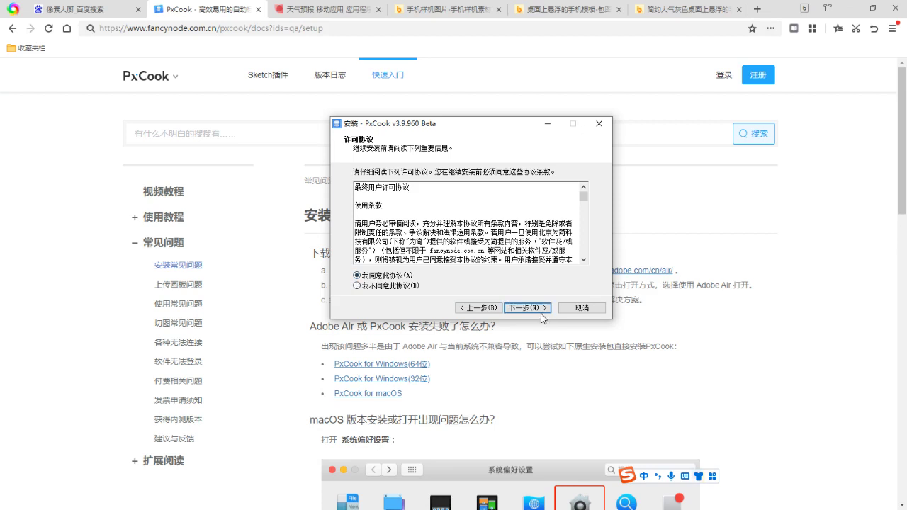
left_click(541, 310)
left_click(543, 312)
left_click(543, 310)
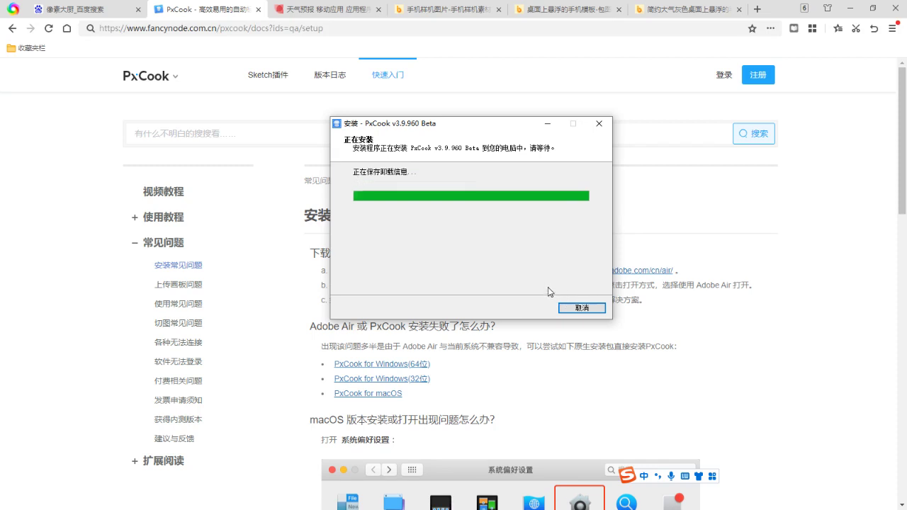
left_click(528, 308)
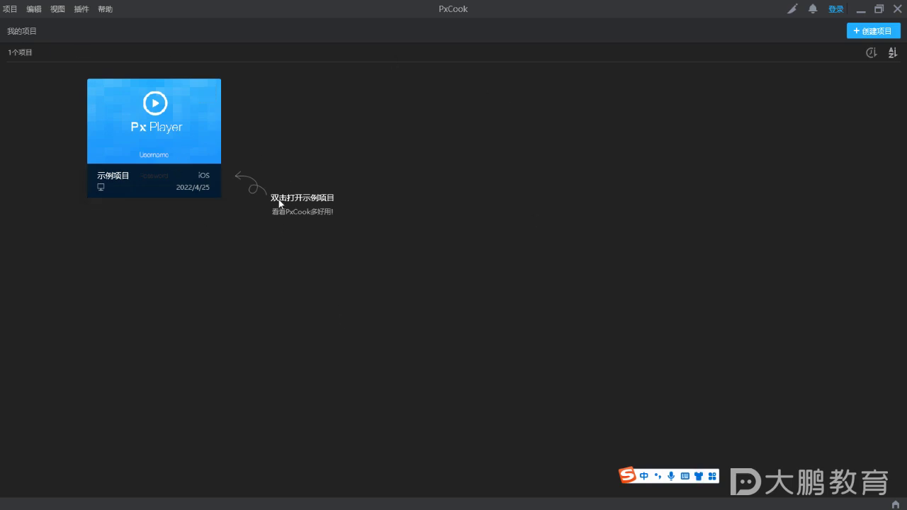
Open 示例项目's 播放页面 artboard and show the album cover image's size and position
left_click_drag(309, 204, 333, 208)
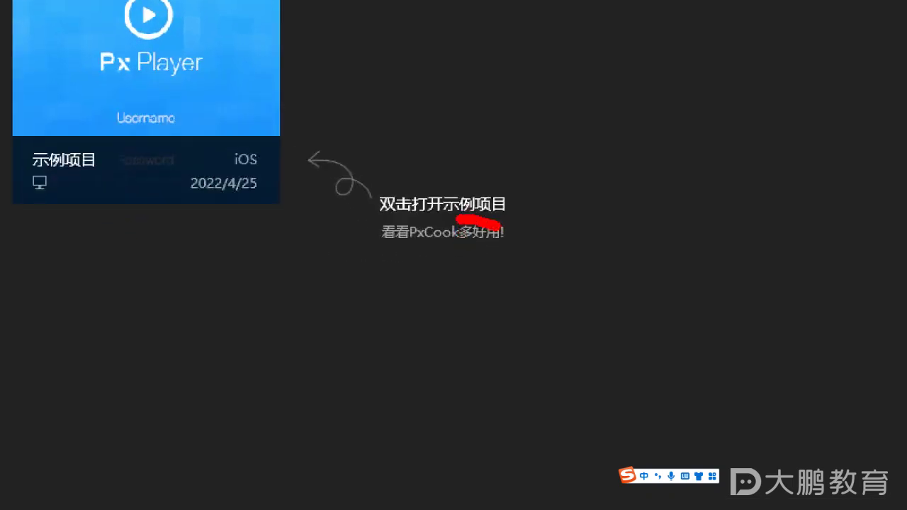
double_click(148, 65)
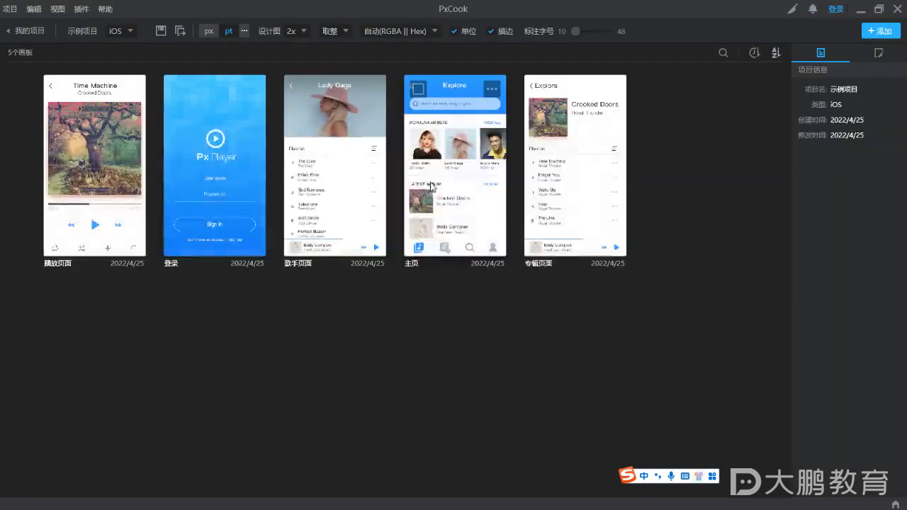
double_click(83, 167)
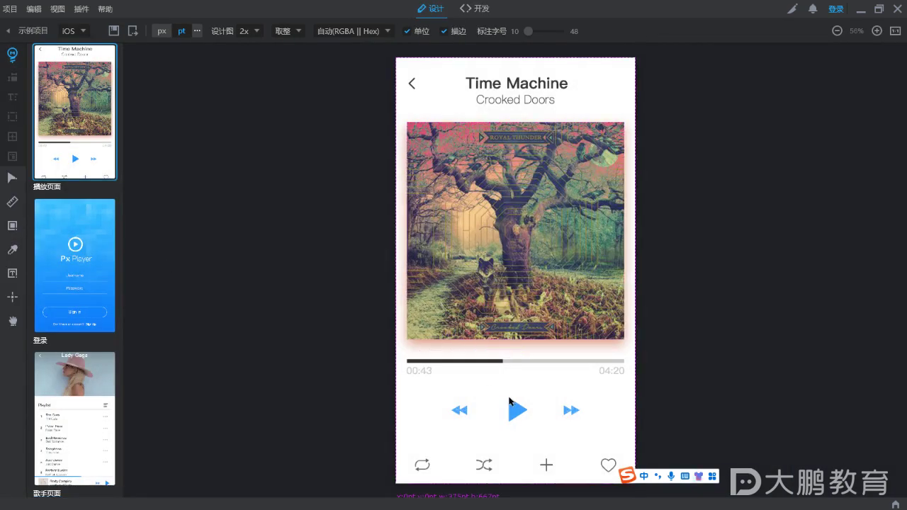
left_click(489, 436)
left_click(524, 227)
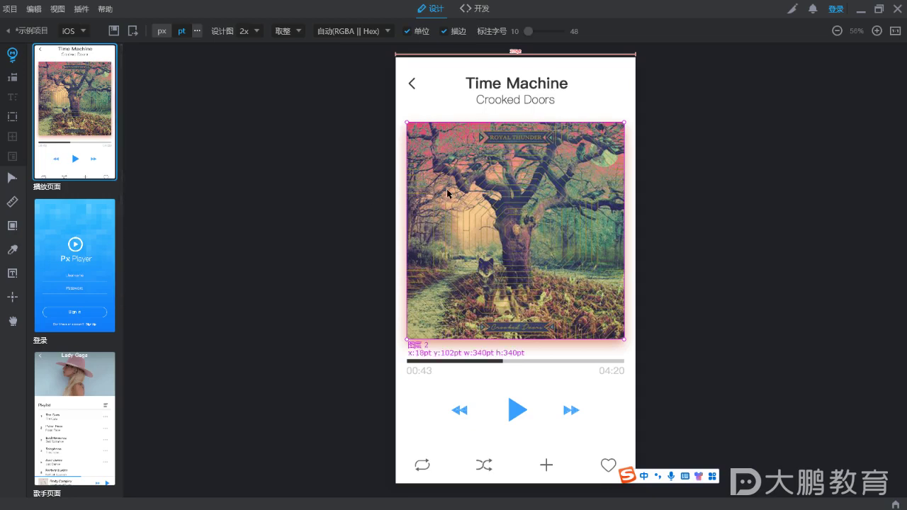
Measure the width across the album image, keeping the project platform as iOS
left_click(11, 206)
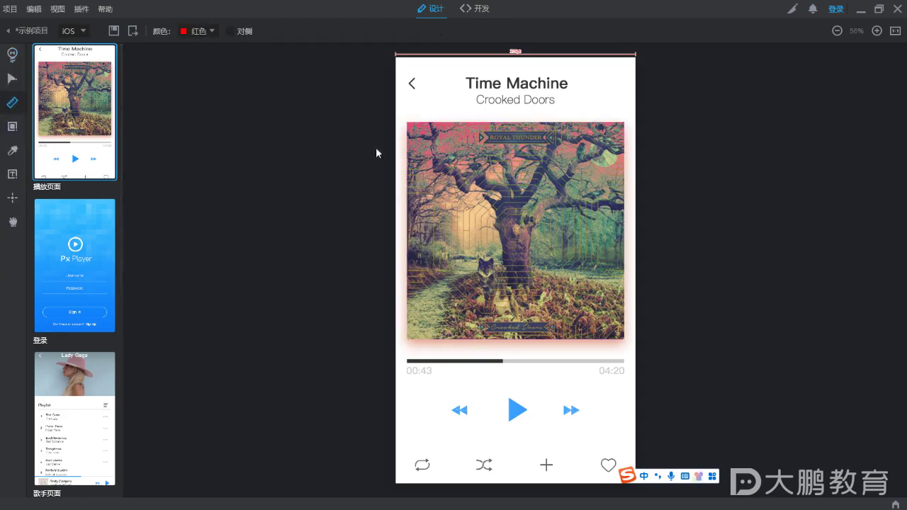
left_click_drag(408, 123, 624, 124)
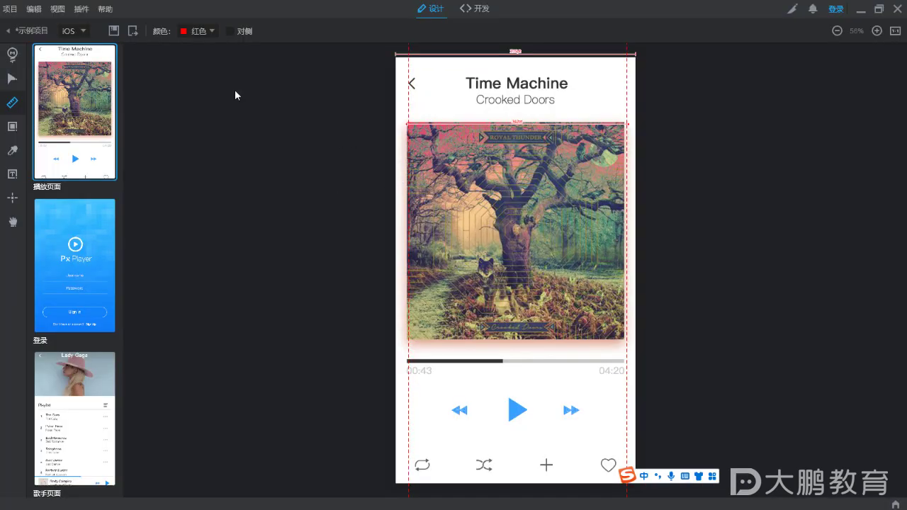
left_click(84, 33)
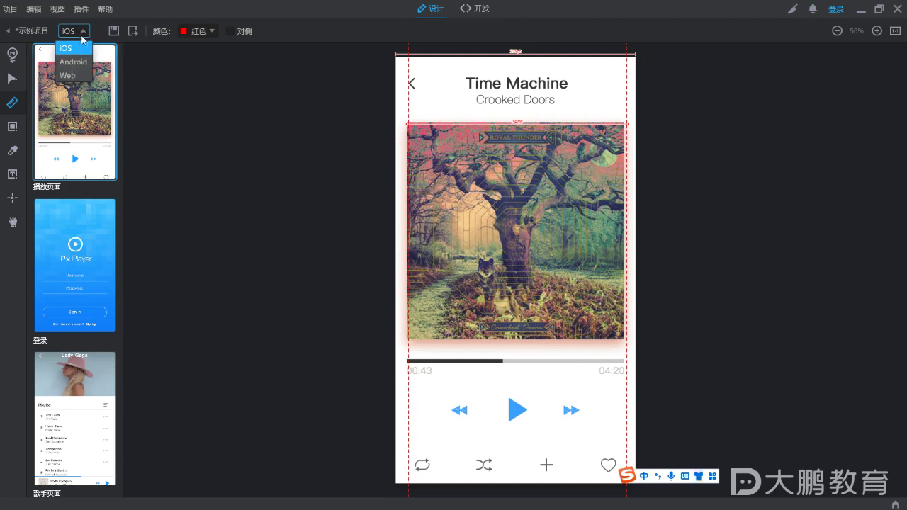
left_click(240, 86)
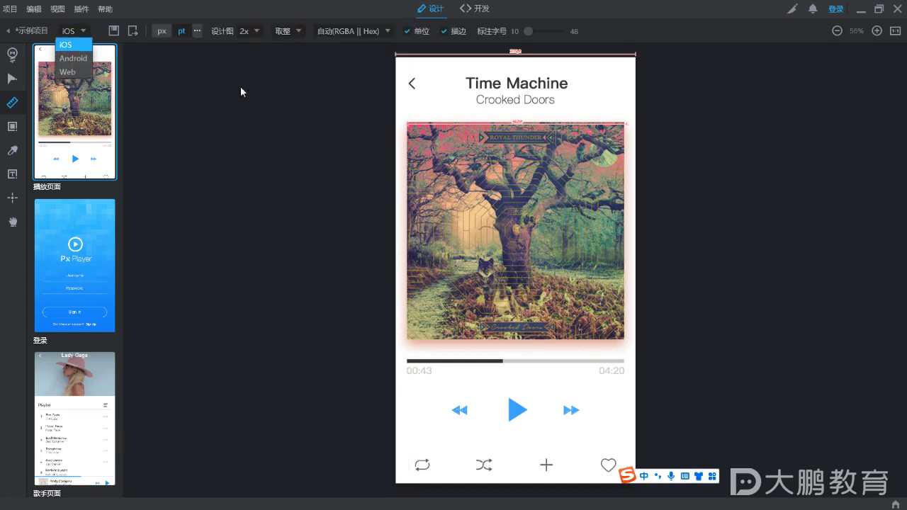
Pick the rgb(122,89,96) colour with the eyedropper, then return to the artboard overview
left_click(12, 150)
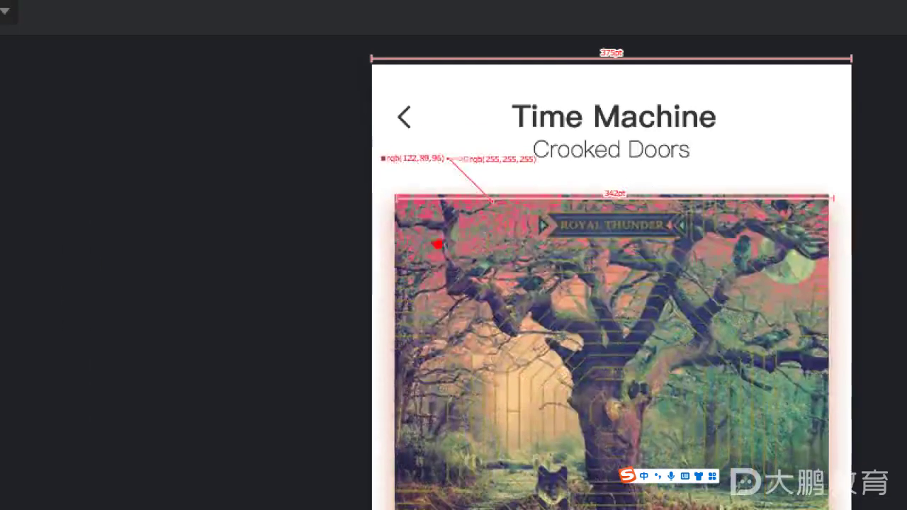
left_click_drag(404, 109, 426, 108)
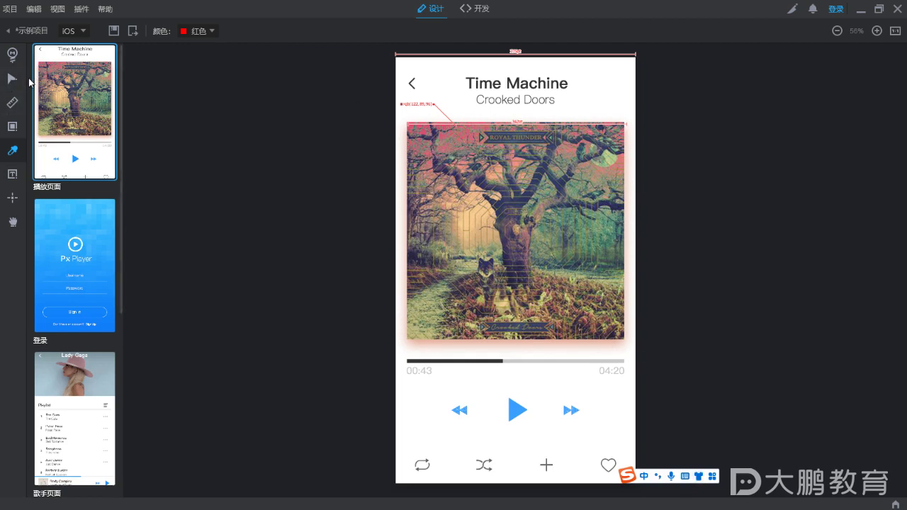
left_click(11, 32)
left_click(10, 9)
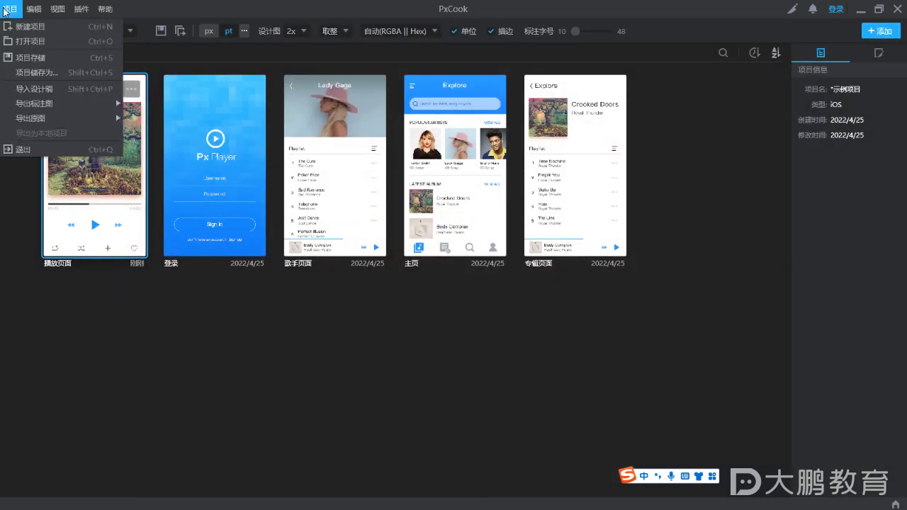
Start a new project without saving 示例项目, name it 优点 and choose iOS as its type
left_click(31, 29)
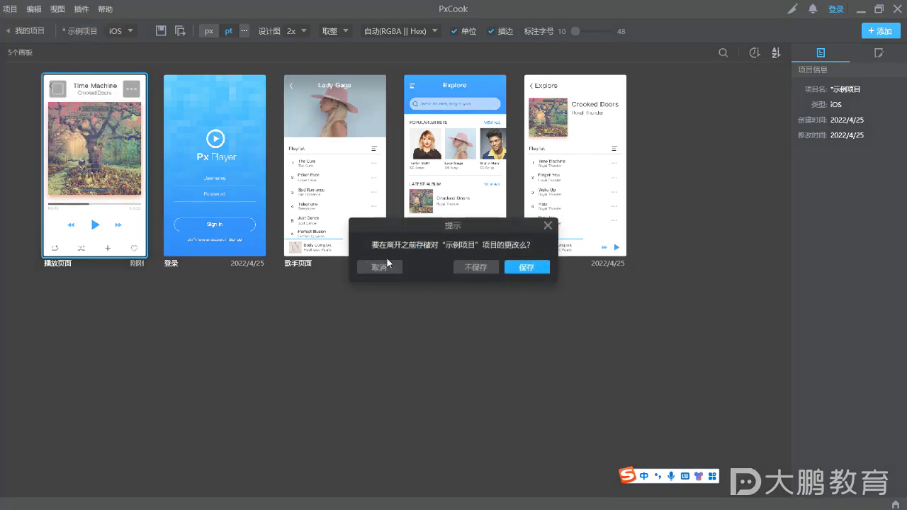
left_click(470, 267)
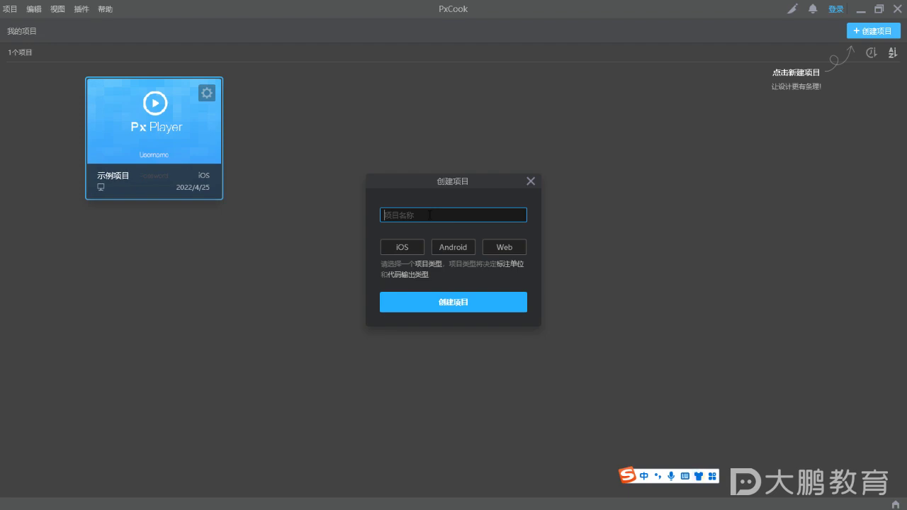
type("优点")
left_click(438, 272)
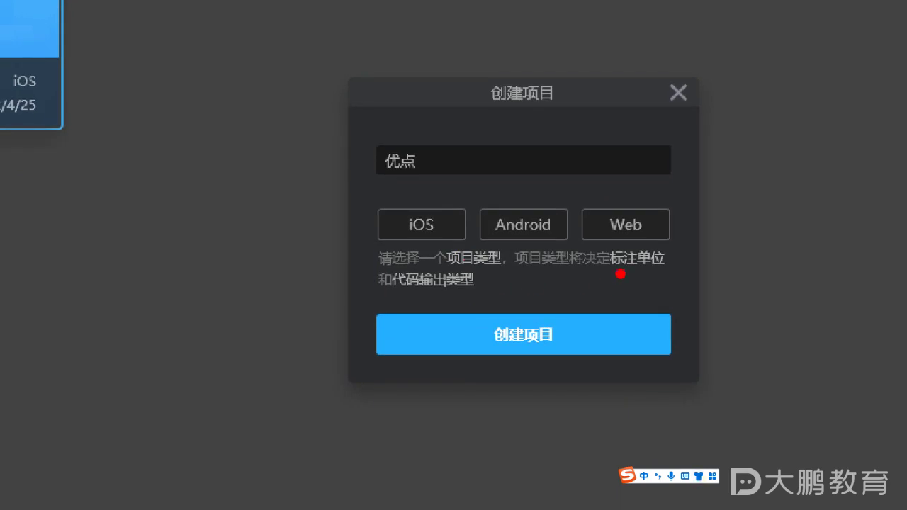
left_click_drag(617, 269, 658, 276)
left_click_drag(394, 296, 448, 300)
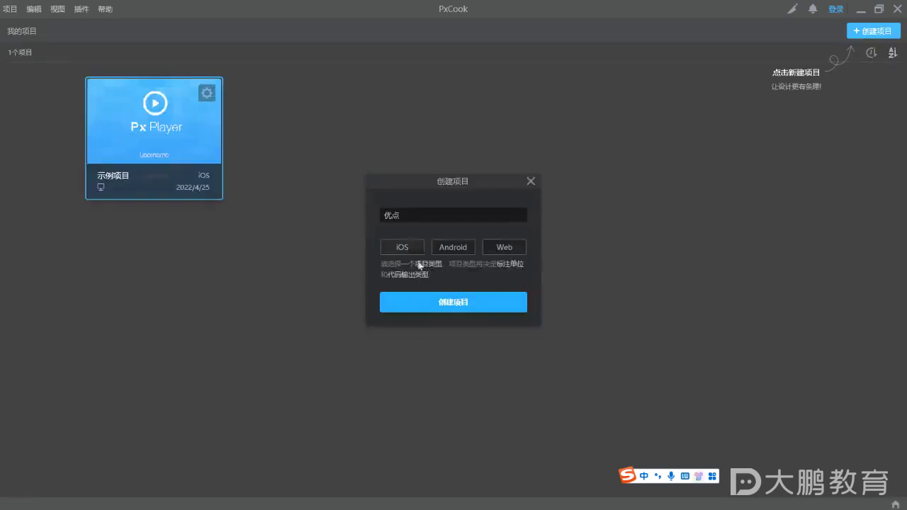
left_click(415, 249)
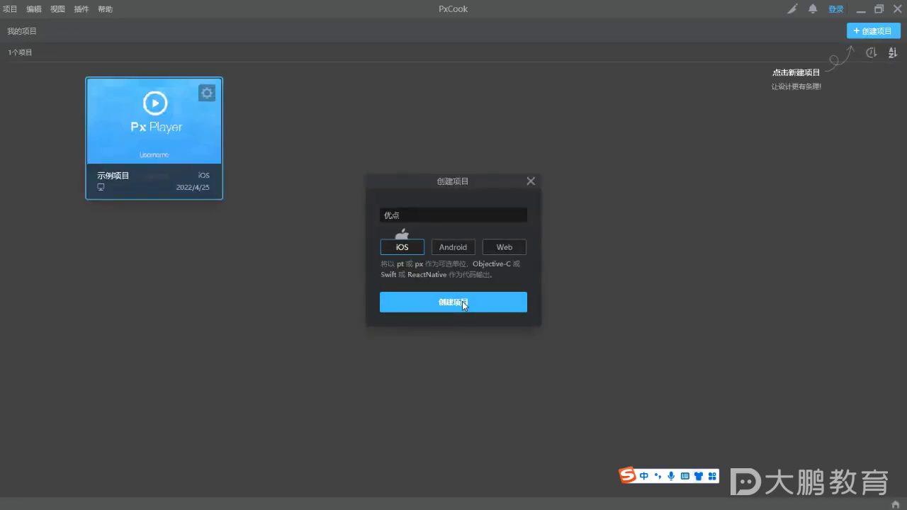
Create the 优点 project, open 小程序首页1, and measure its search bar at 248pt × 20pt
left_click(462, 301)
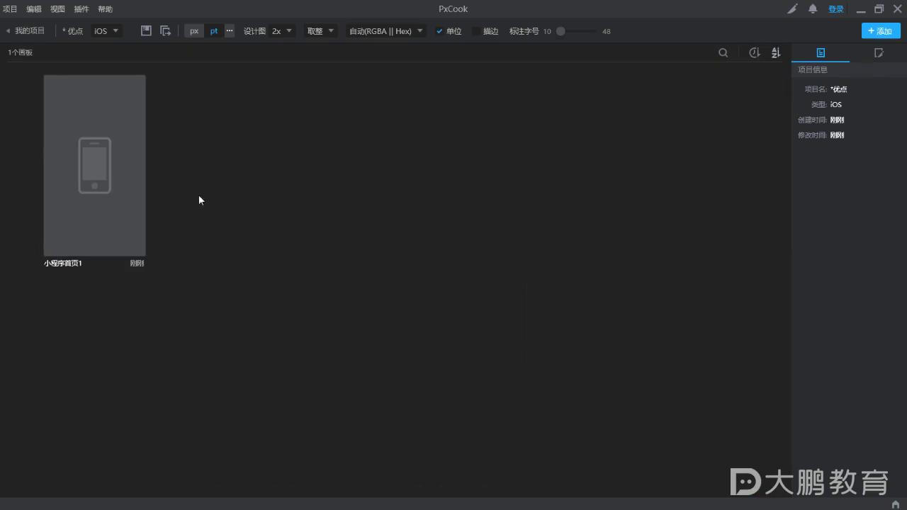
double_click(99, 177)
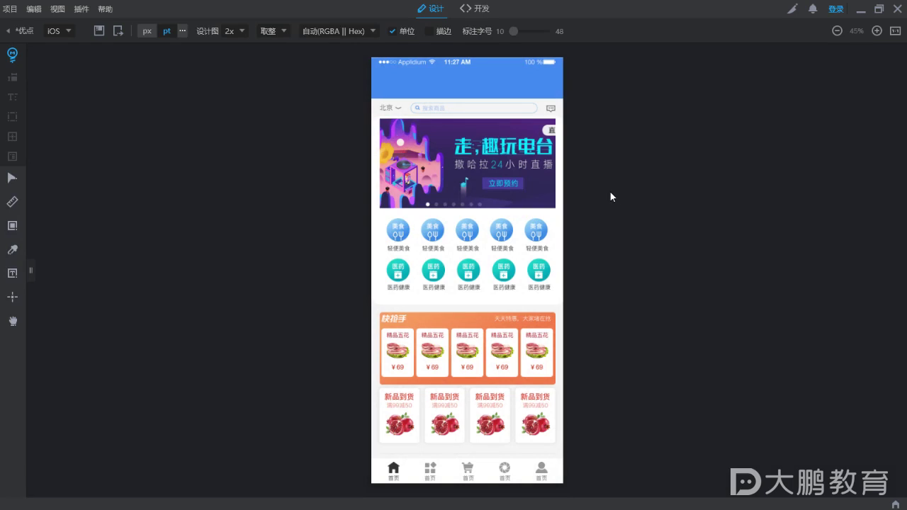
left_click(18, 202)
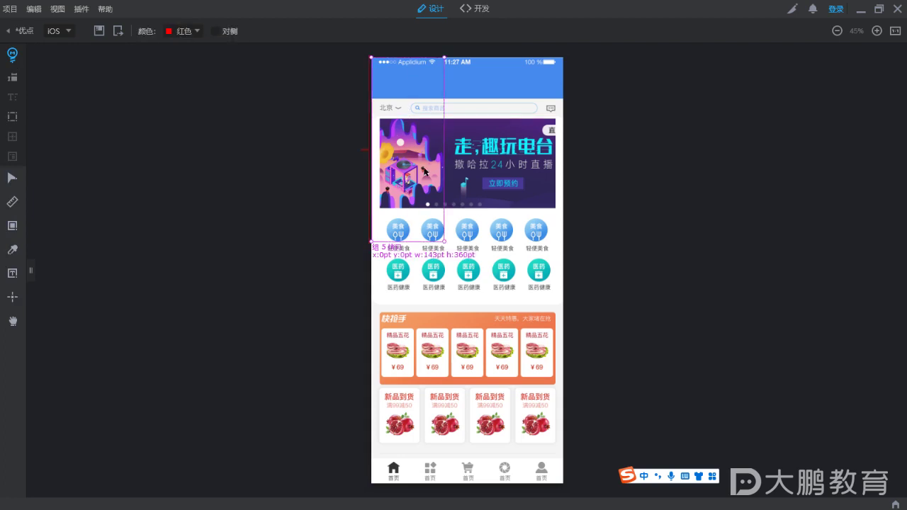
left_click(461, 106)
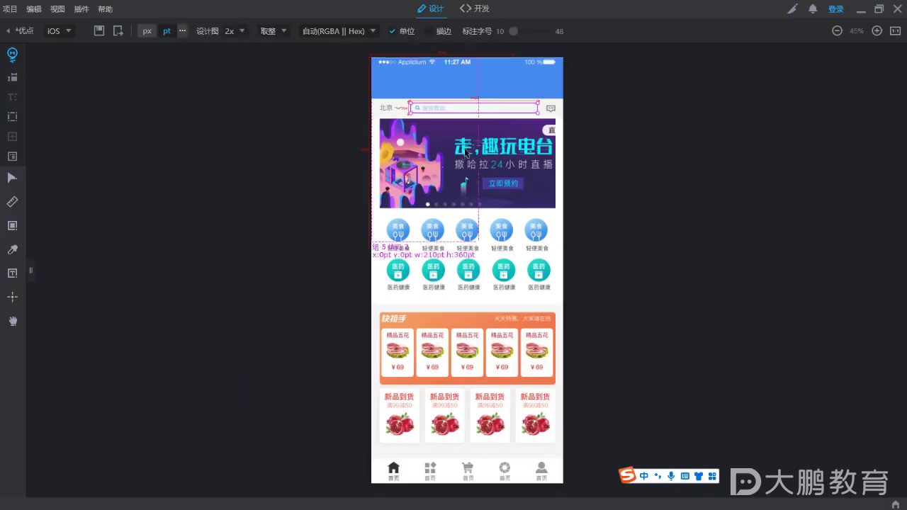
scroll(481, 105, "up", 5)
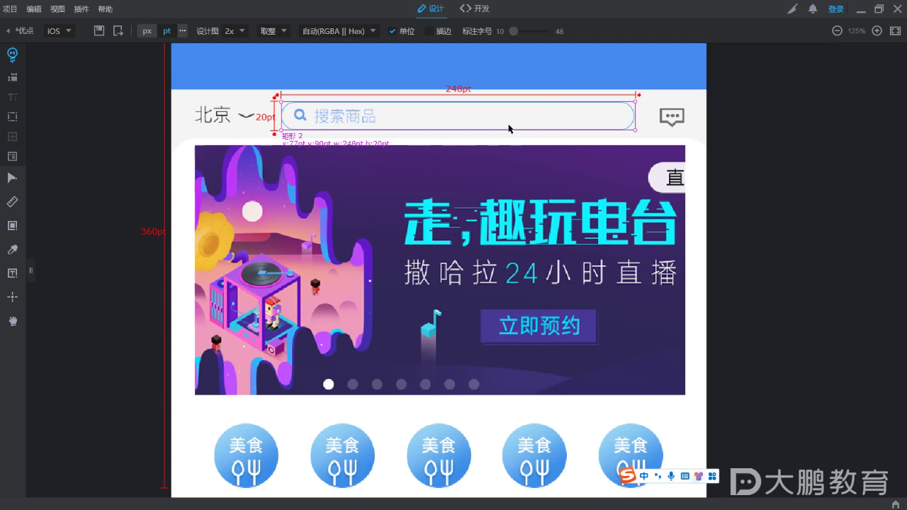
scroll(508, 129, "down", 5)
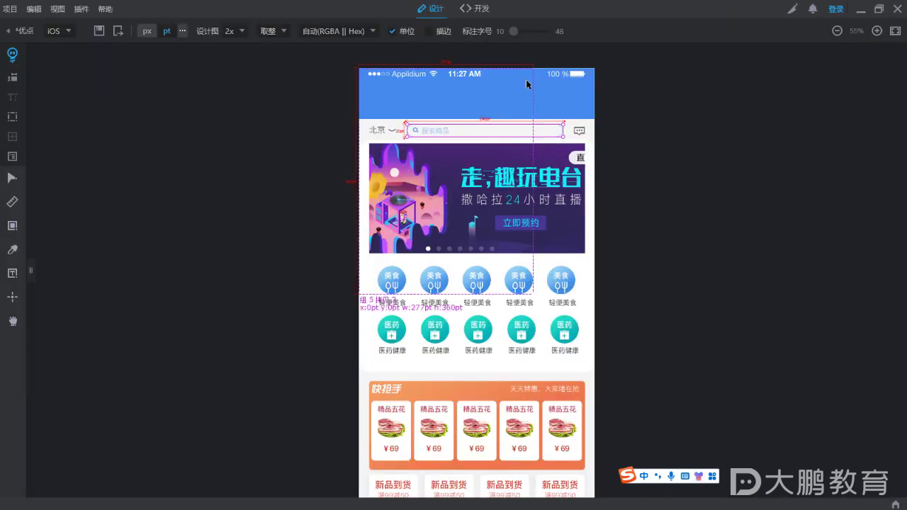
View the search bar 矩形 2's generated Swift code under 开发, then return to 设计
left_click(474, 9)
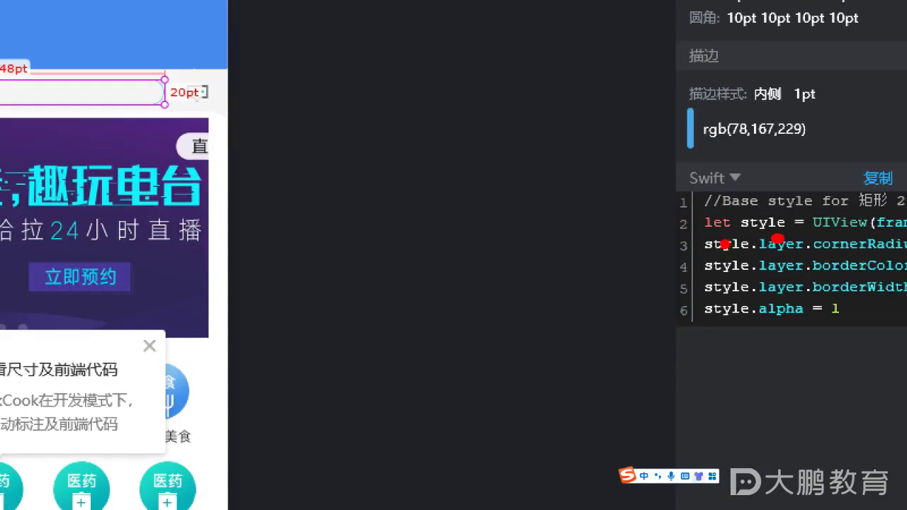
mouse_move(635, 376)
left_mouse_down()
mouse_move(904, 294)
mouse_move(753, 107)
mouse_move(519, 251)
left_mouse_up()
key("Escape")
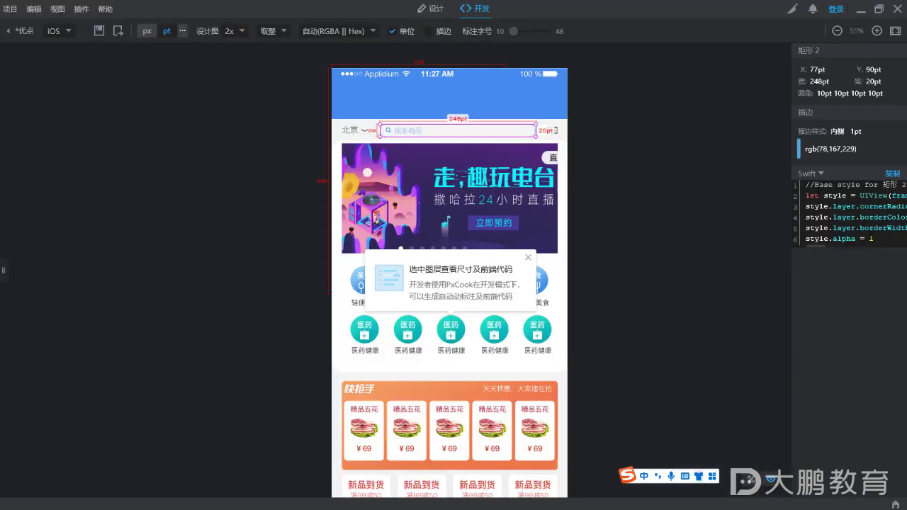
left_click(431, 8)
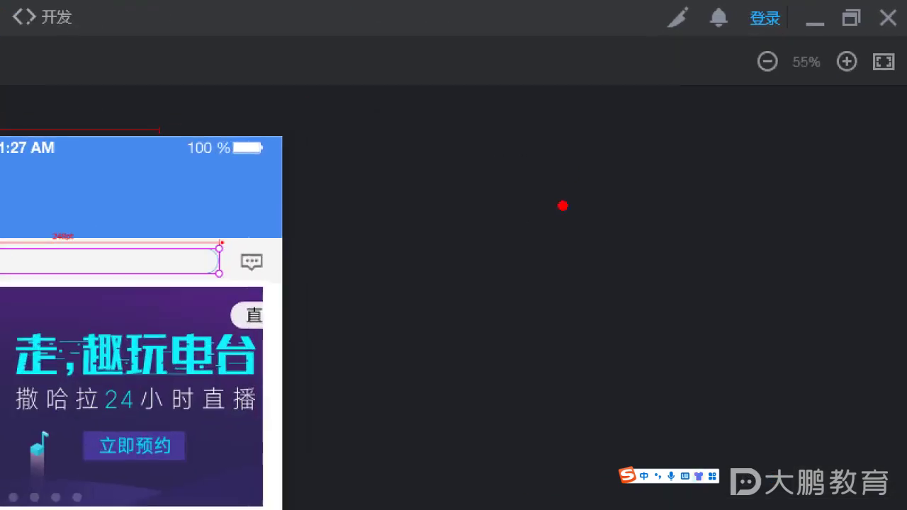
Open the 切图工具 image-slicing panel from the brush icon
left_click_drag(653, 35, 695, 36)
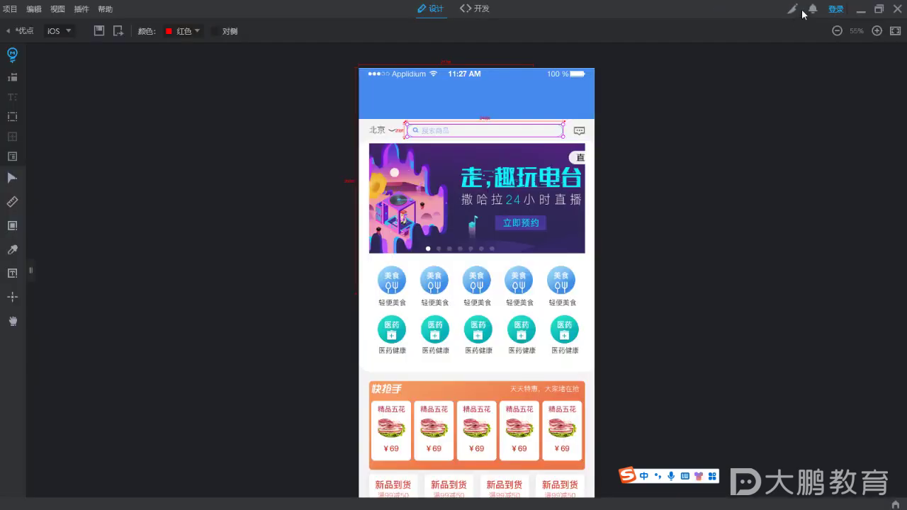
left_click(679, 15)
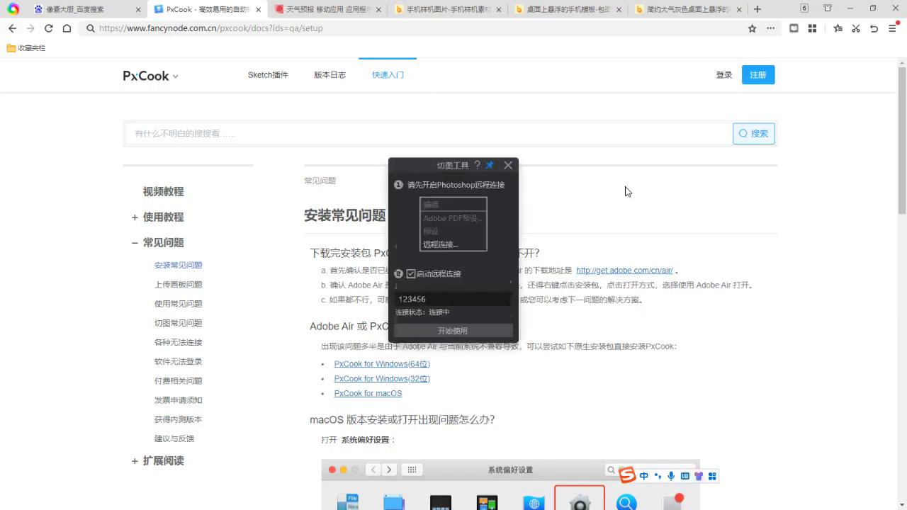
left_click(849, 7)
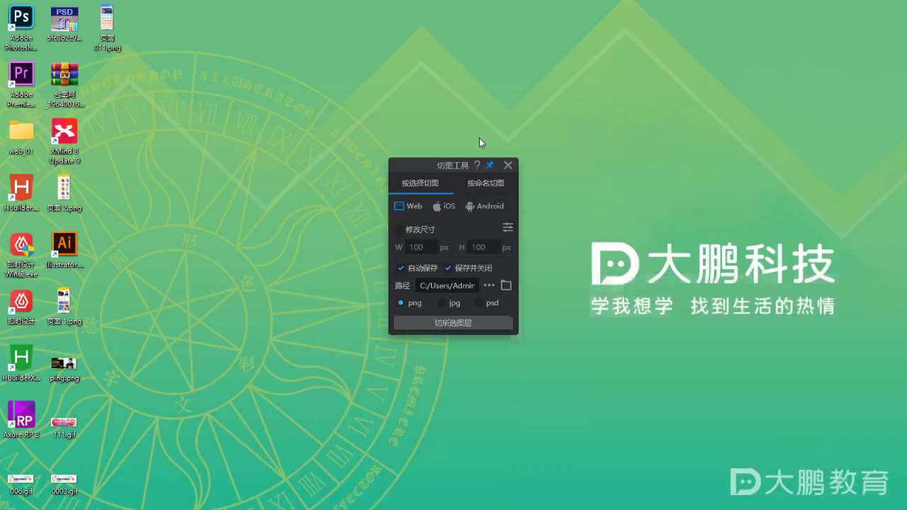
Move the 切图工具 panel aside and close it
left_click_drag(421, 165, 471, 141)
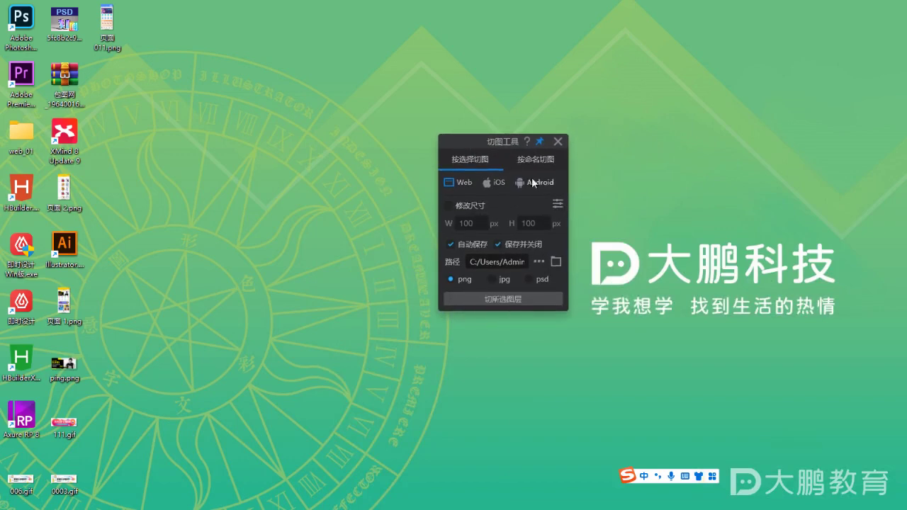
left_click(558, 141)
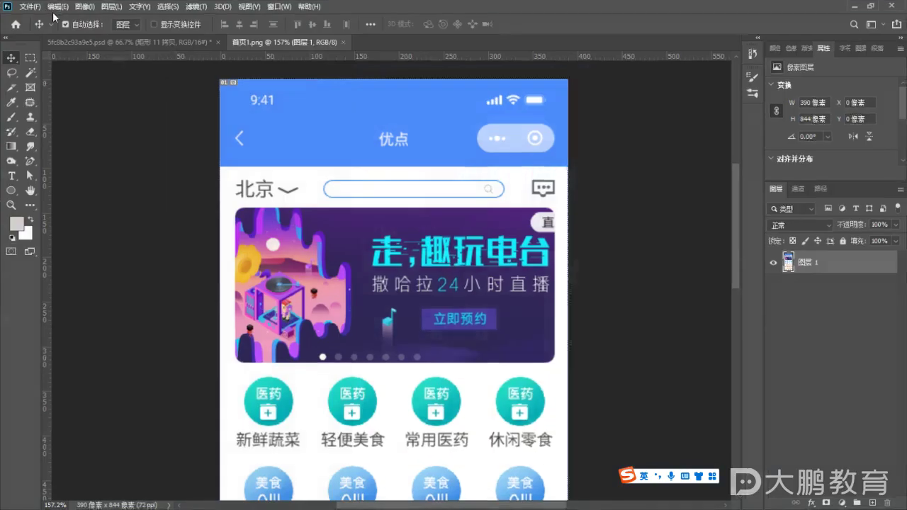
Close 首页1.png and the mockup psd without saving, then open 编辑 > 远程连接 preferences
left_click(57, 6)
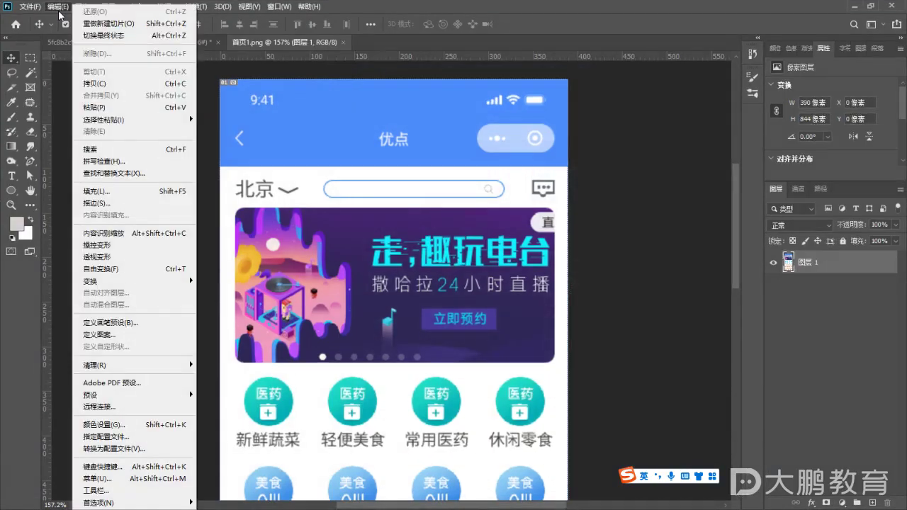
left_click(342, 40)
left_click(343, 42)
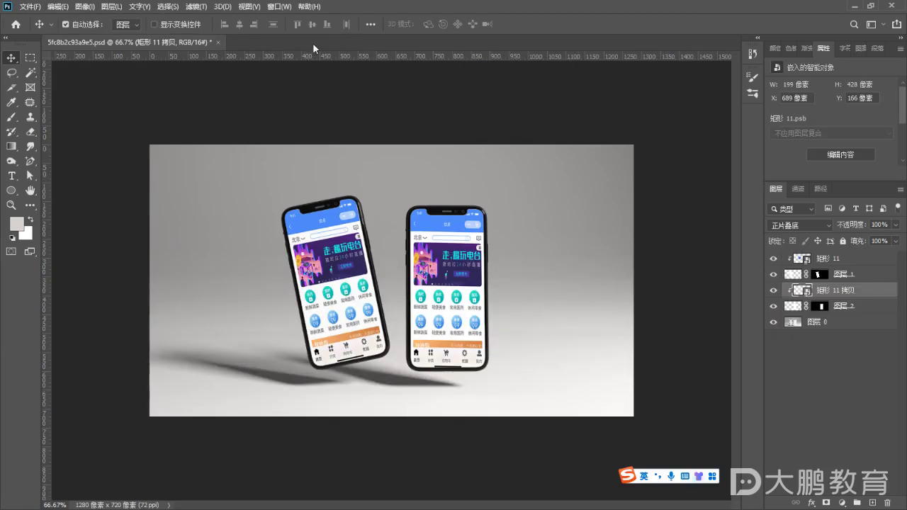
left_click(219, 42)
left_click(455, 201)
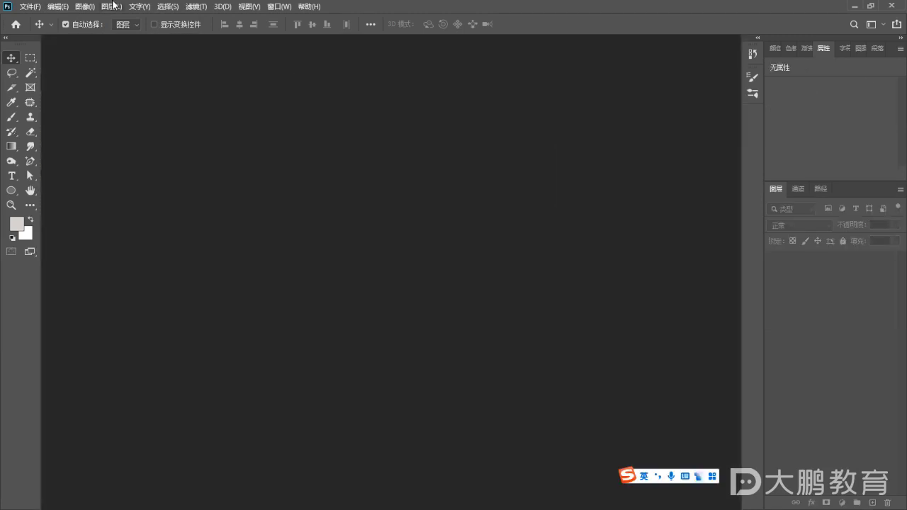
left_click(58, 6)
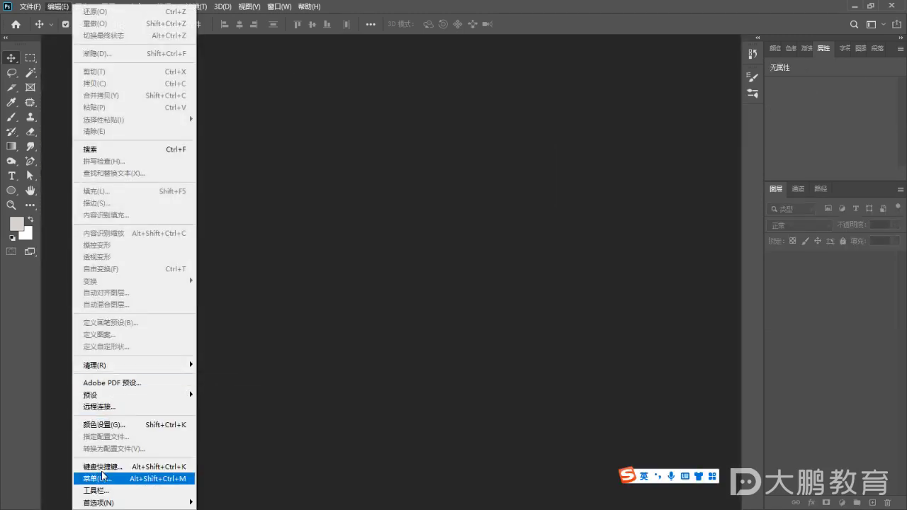
left_click(123, 407)
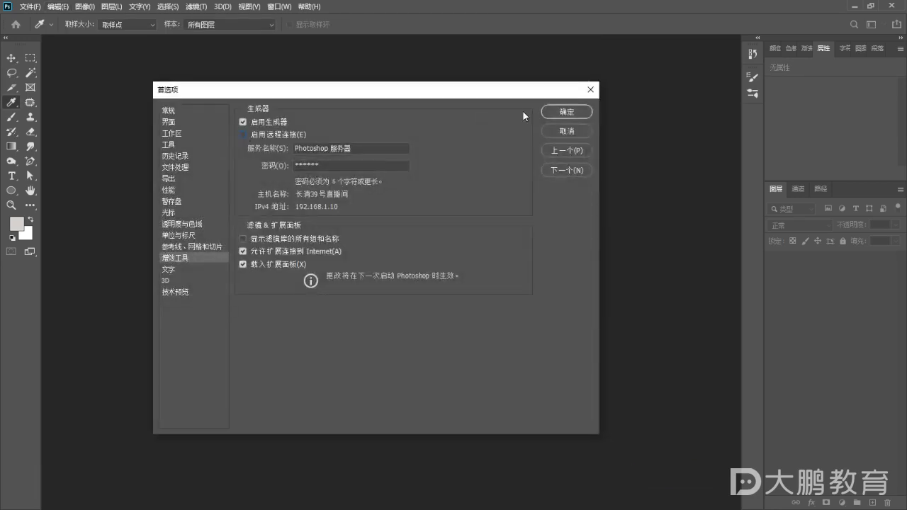
Confirm Photoshop's preferences and reopen PxCook's 切图工具 panel, moving it into view
left_click(566, 111)
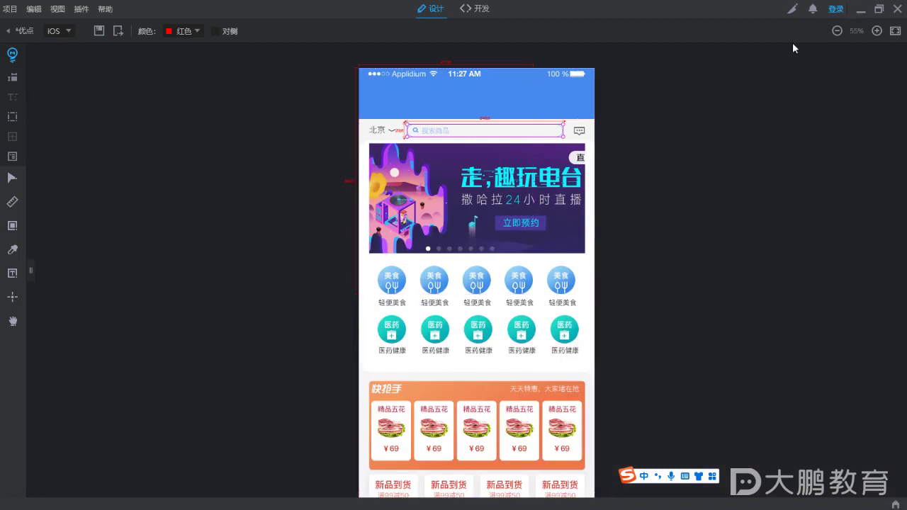
left_click(791, 8)
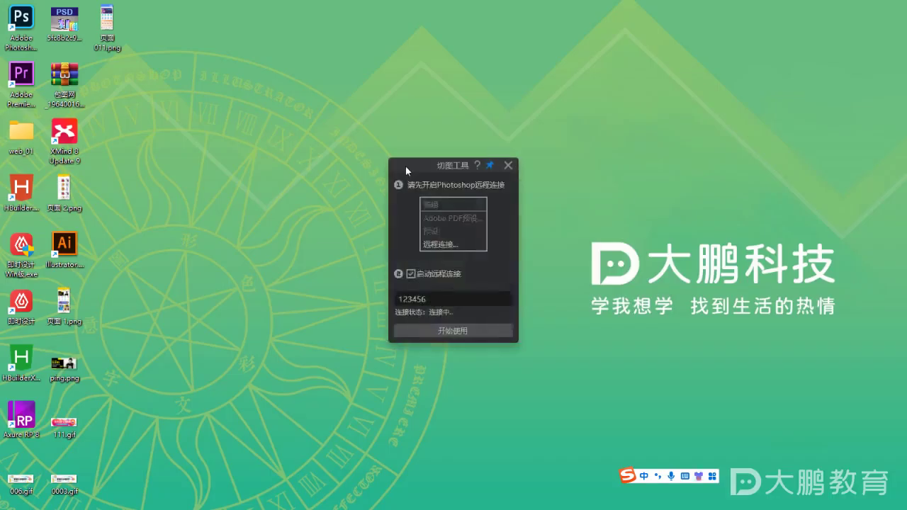
left_click_drag(405, 166, 461, 130)
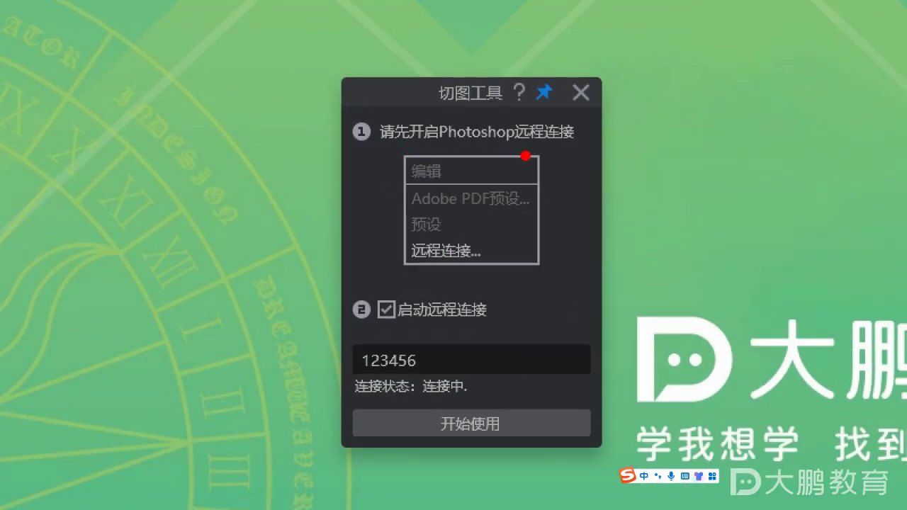
left_click_drag(525, 141, 559, 144)
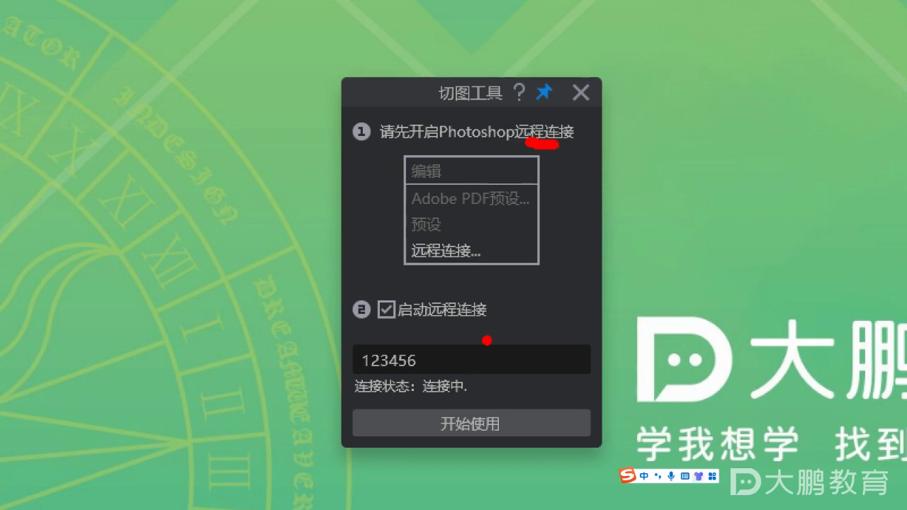
left_click_drag(405, 326, 475, 329)
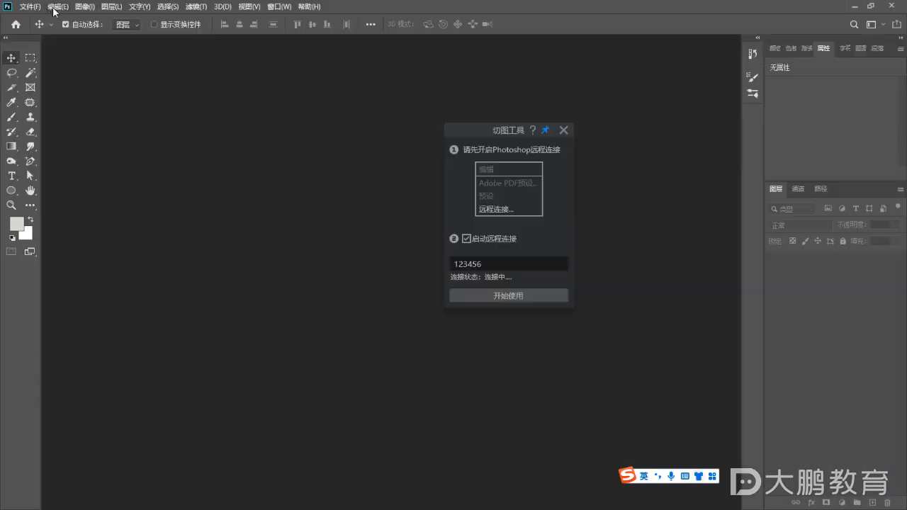
Open Photoshop's 编辑 > 远程连接 preferences page
left_click(116, 13)
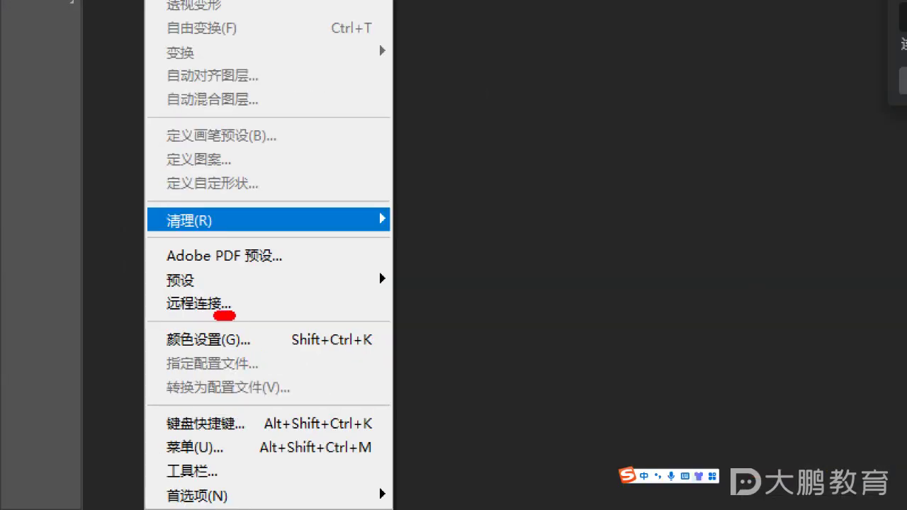
left_click(206, 305)
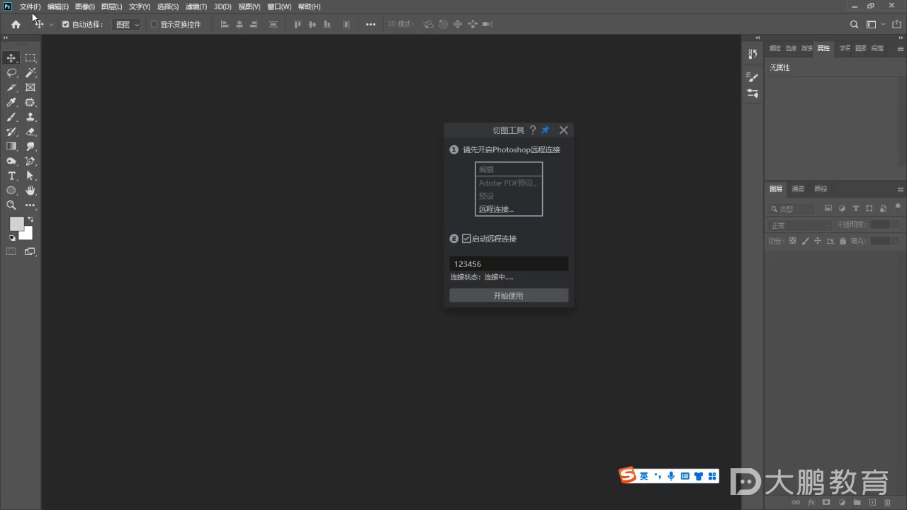
left_click(59, 6)
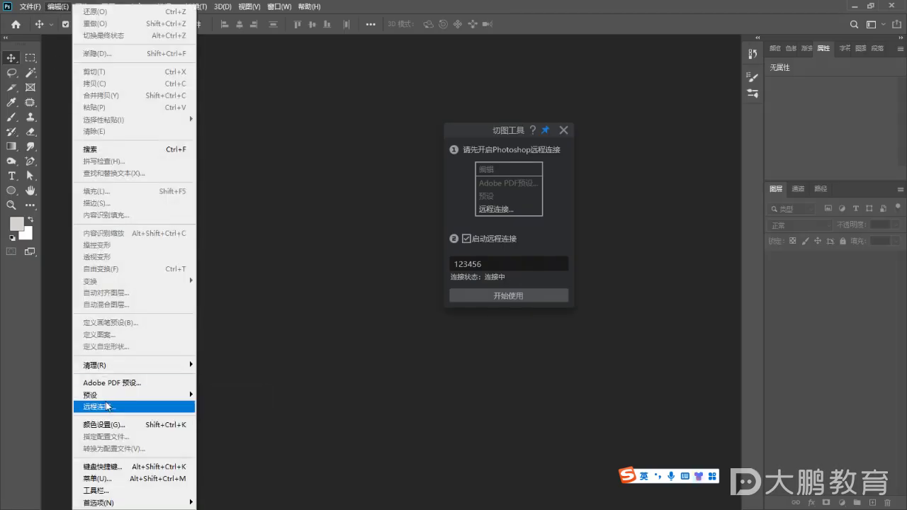
left_click(99, 407)
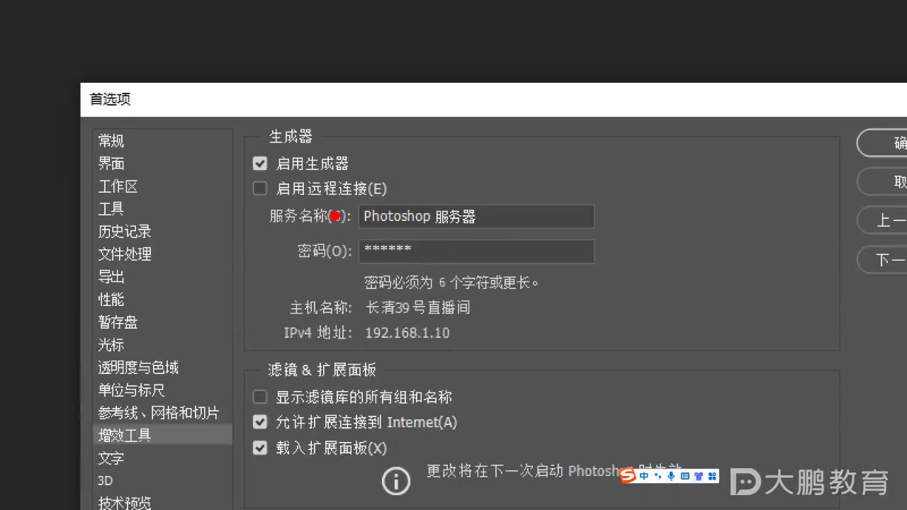
left_click_drag(301, 206, 328, 205)
Tick 启用远程连接 and replace the existing password with a new connection password
left_click(260, 188)
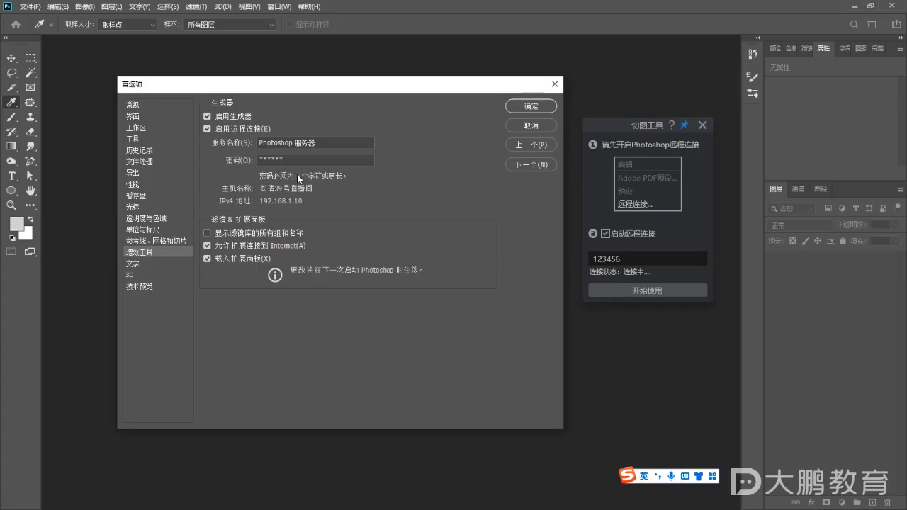
left_click_drag(325, 174, 216, 169)
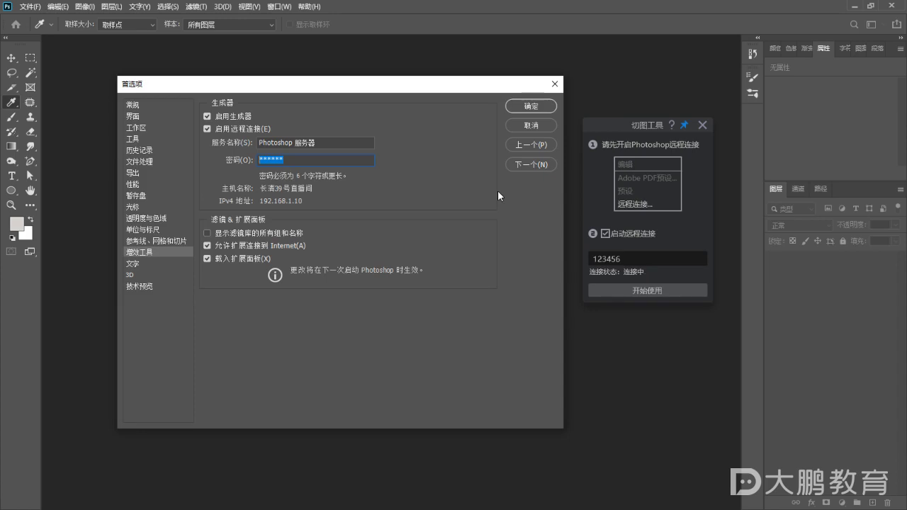
type("123456")
key("ctrl+a")
Compare the password with the slicing panel's password and confirm the preferences with 确定
double_click(606, 259)
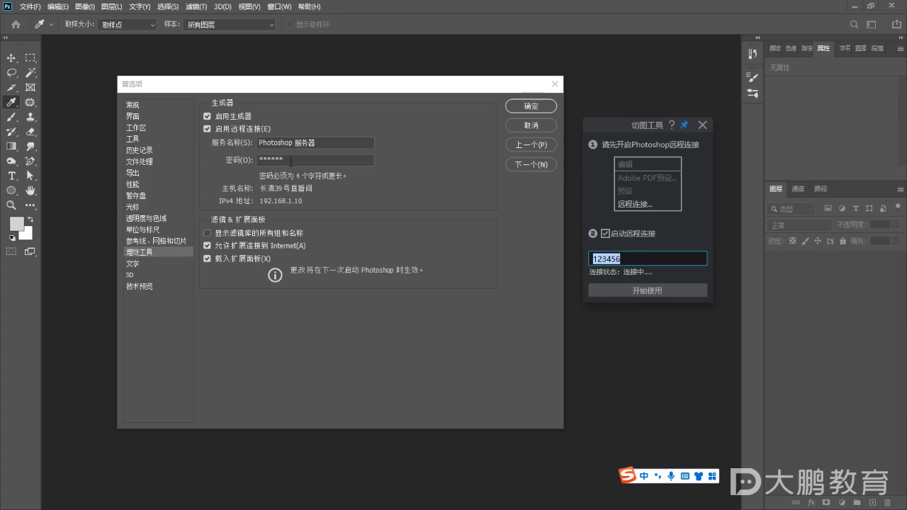
left_click(315, 160)
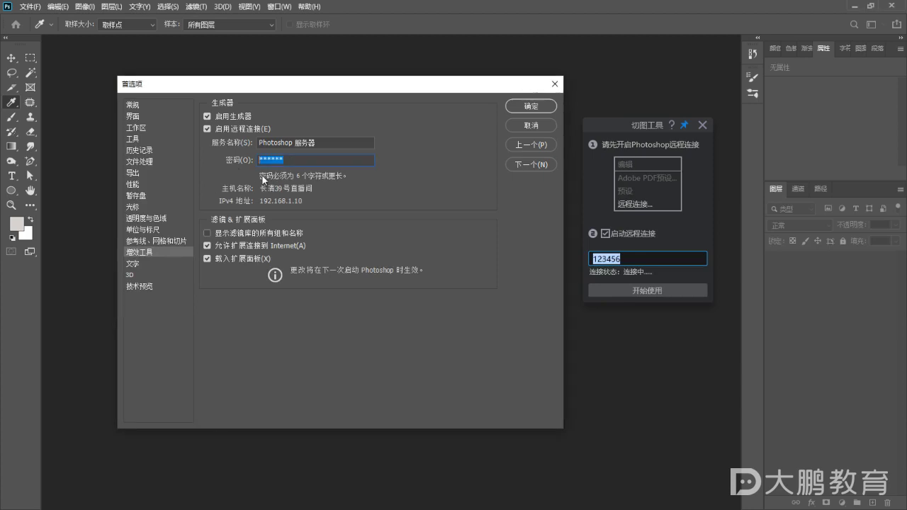
double_click(629, 256)
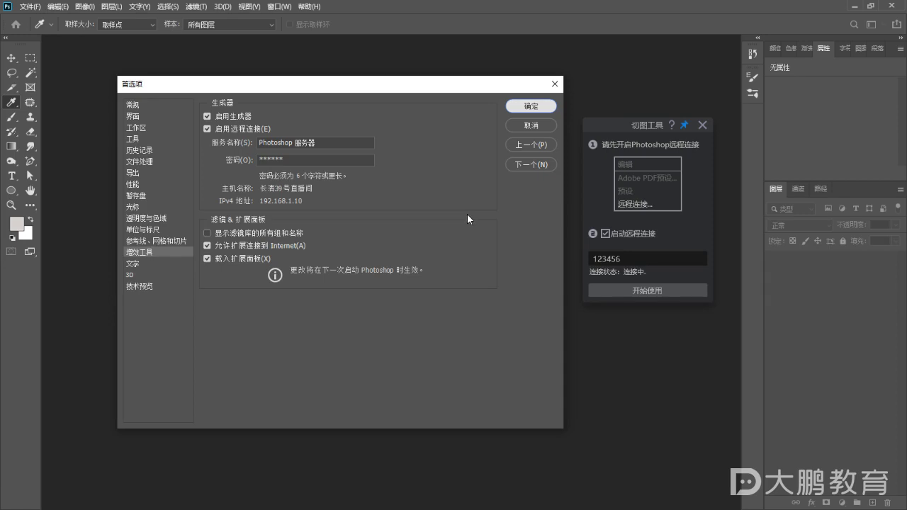
key("Return")
key("v")
double_click(629, 258)
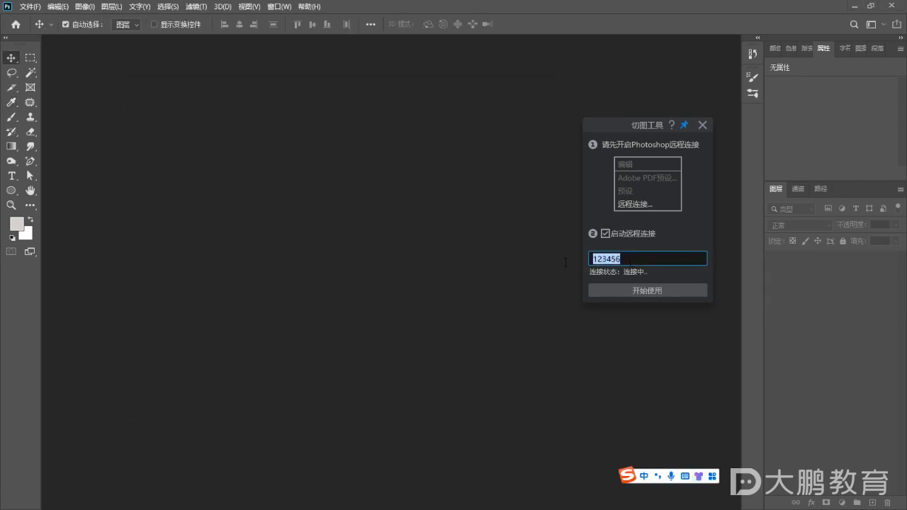
Replace the password in PxCook's 切图工具 dialog with the new remote-connection password and start connecting
type("121212")
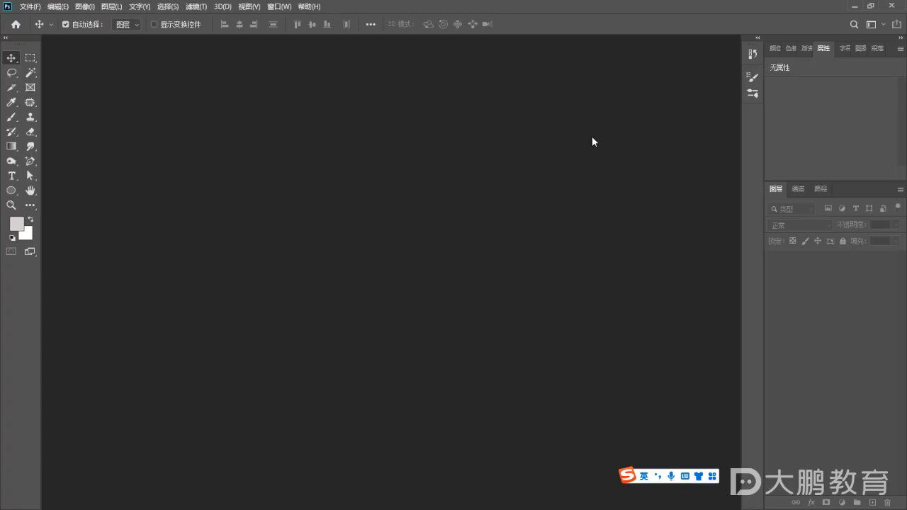
left_click(853, 9)
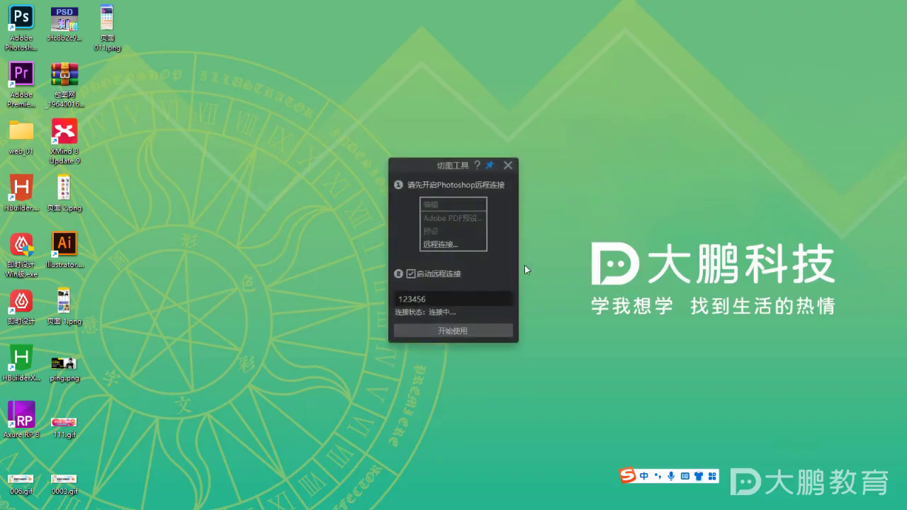
double_click(450, 299)
type("121212")
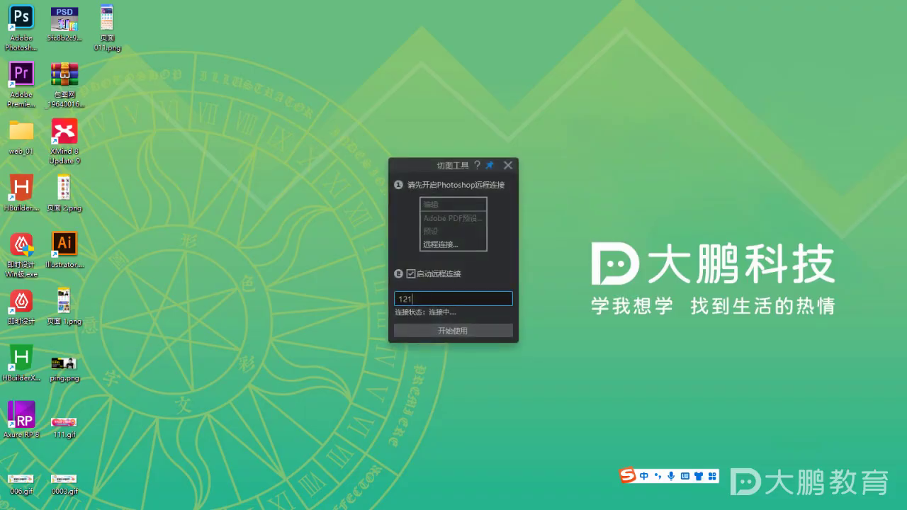
left_click(459, 331)
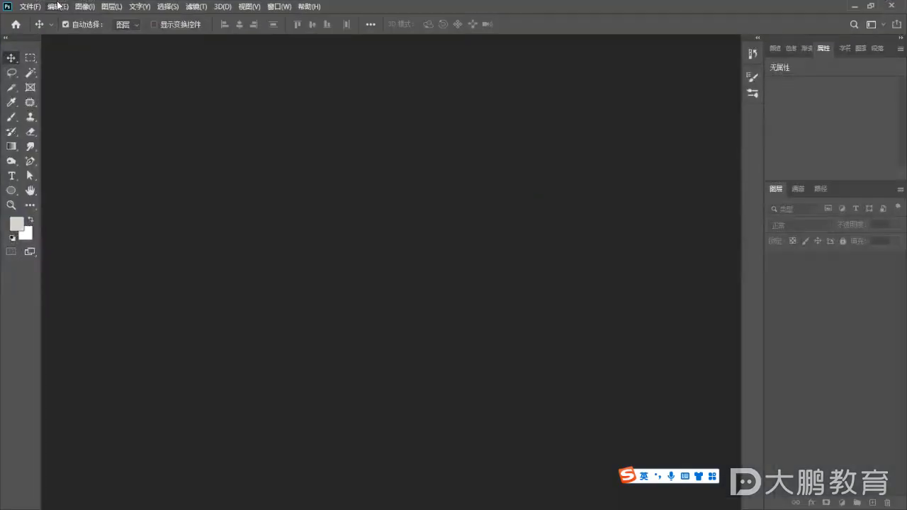
Set a new six-character password in Photoshop's Remote Connections preferences and confirm it
left_click(57, 6)
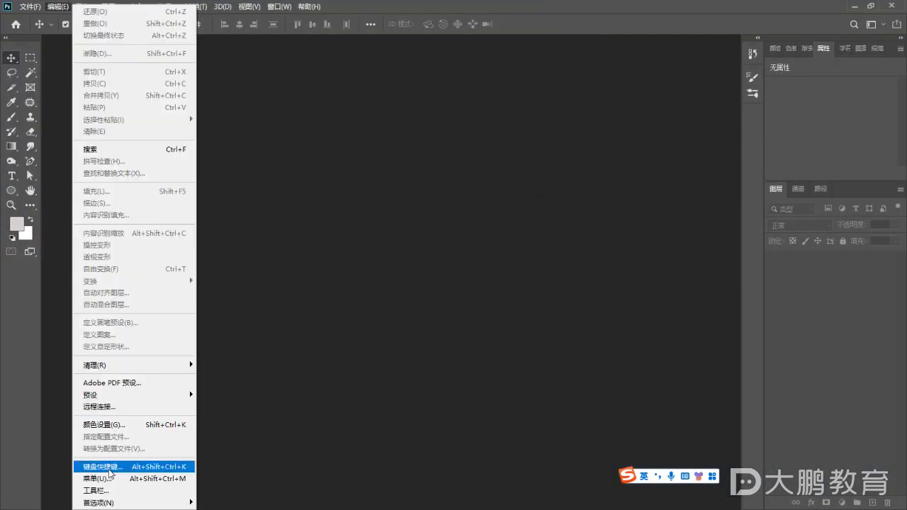
left_click(113, 407)
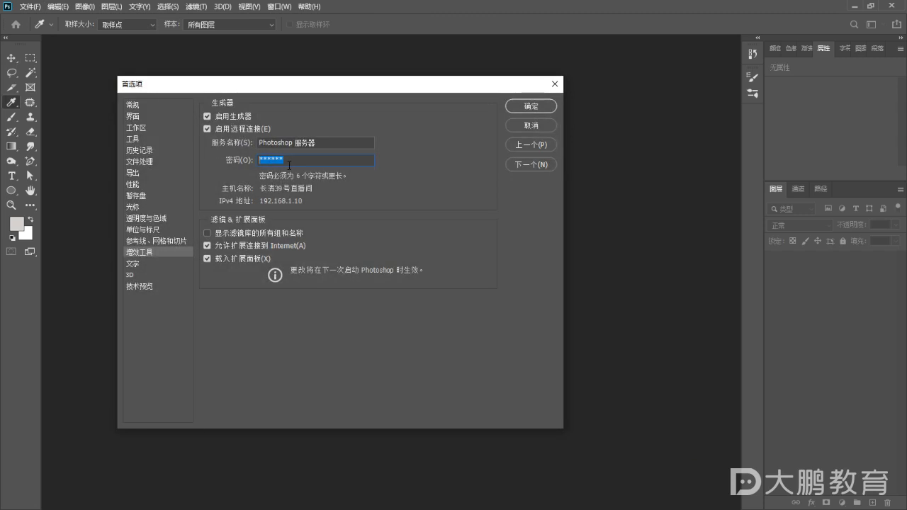
type("123")
key("BackSpace")
key("BackSpace")
key("BackSpace")
type("123456")
left_click(541, 107)
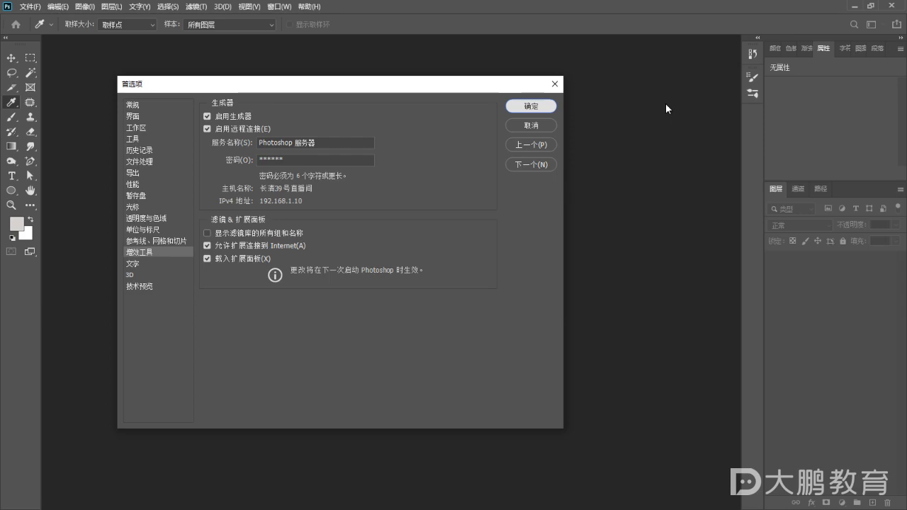
key("Return")
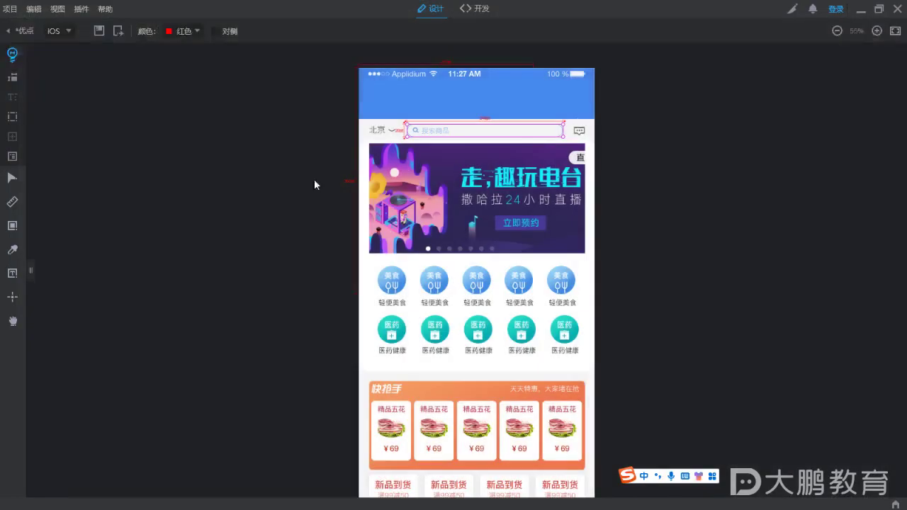
Refresh the desktop and relaunch Photoshop
left_click(861, 9)
right_click(331, 148)
left_click(351, 183)
double_click(21, 32)
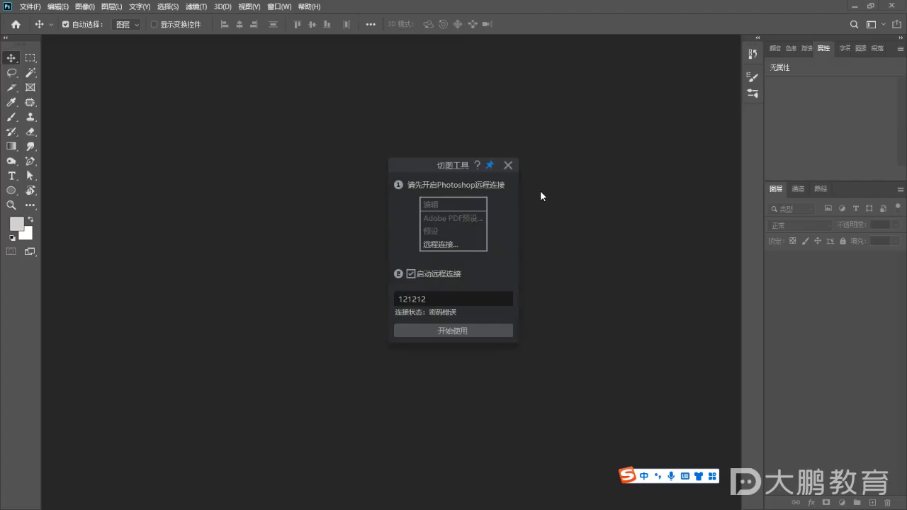
Enter the matching six-character password in the 切图工具 dialog and connect to Photoshop
double_click(439, 299)
type("123456")
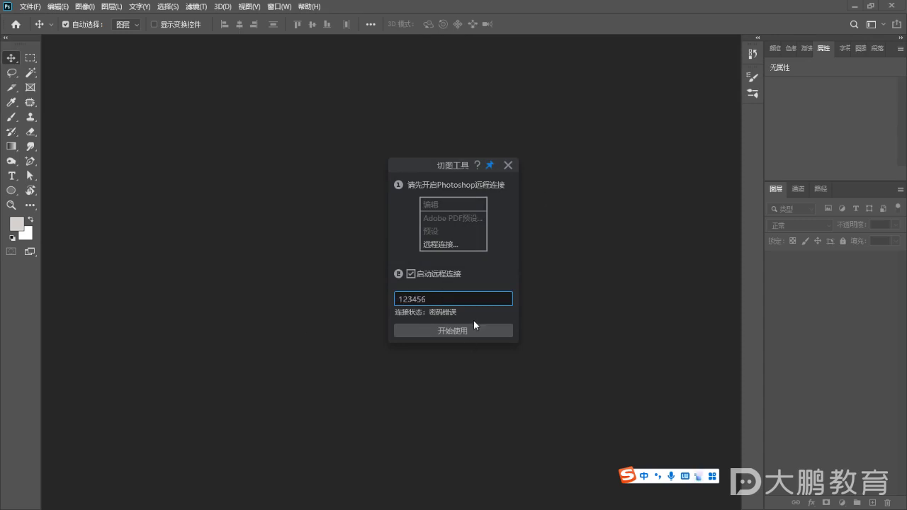
left_click(472, 331)
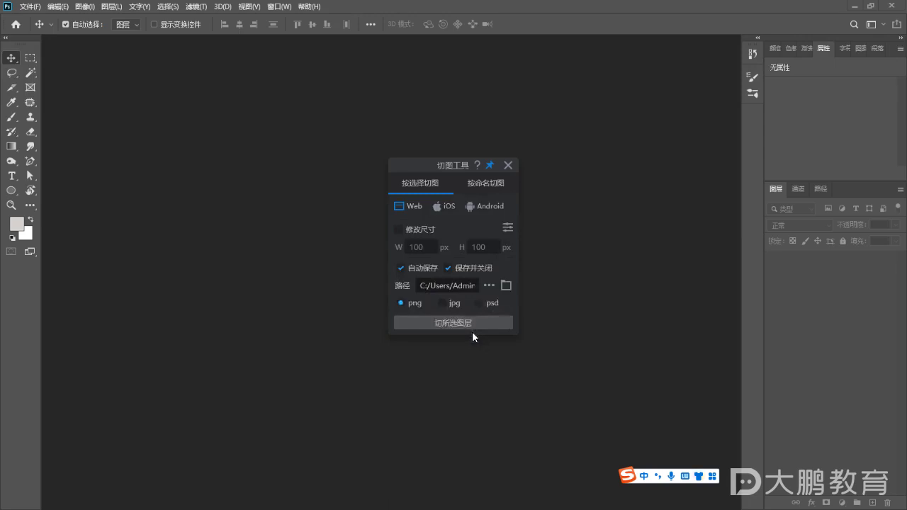
left_click_drag(425, 158, 595, 102)
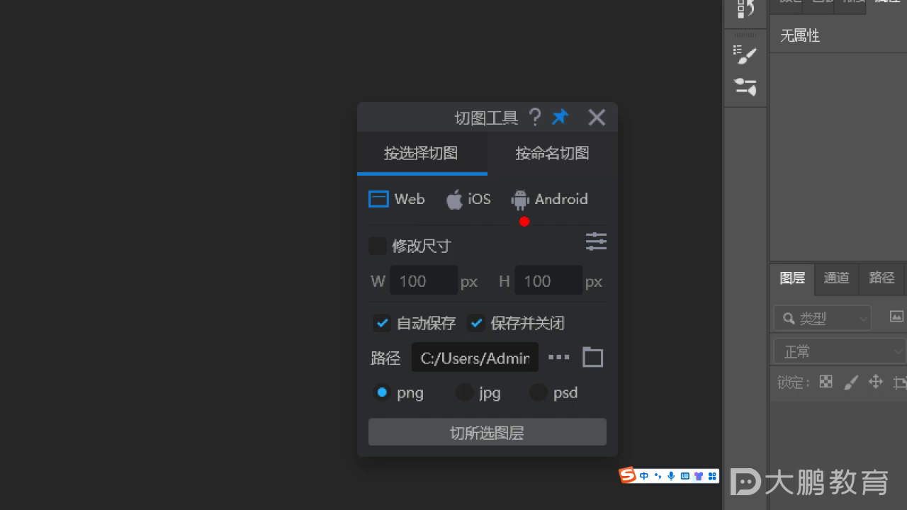
left_click(478, 194)
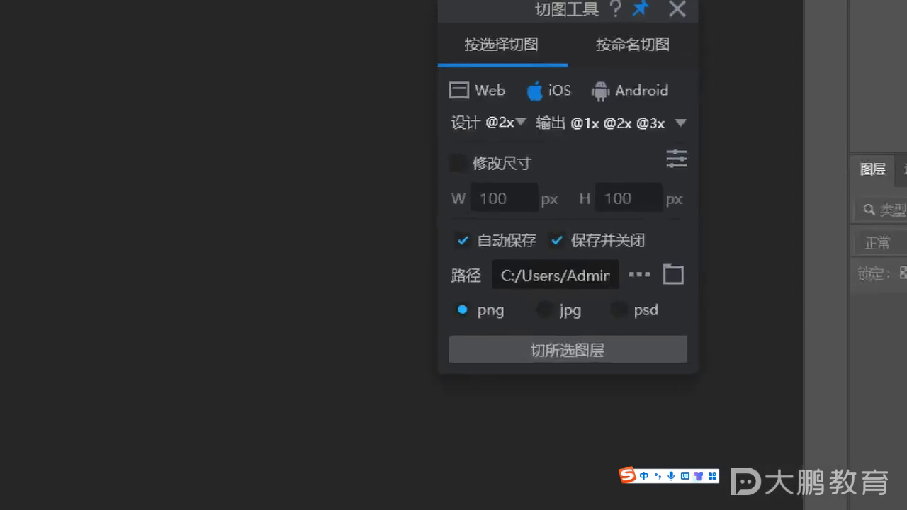
left_click_drag(454, 186, 517, 186)
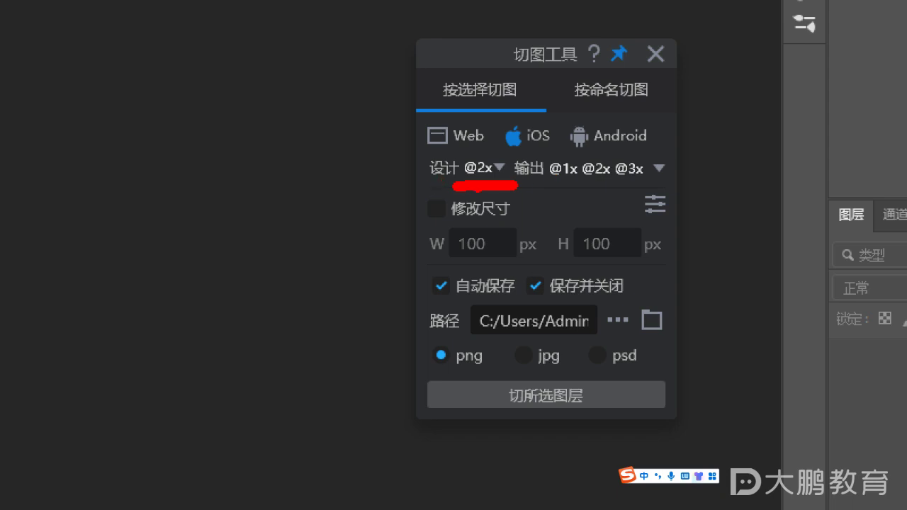
left_click_drag(550, 183, 563, 182)
left_click(658, 168)
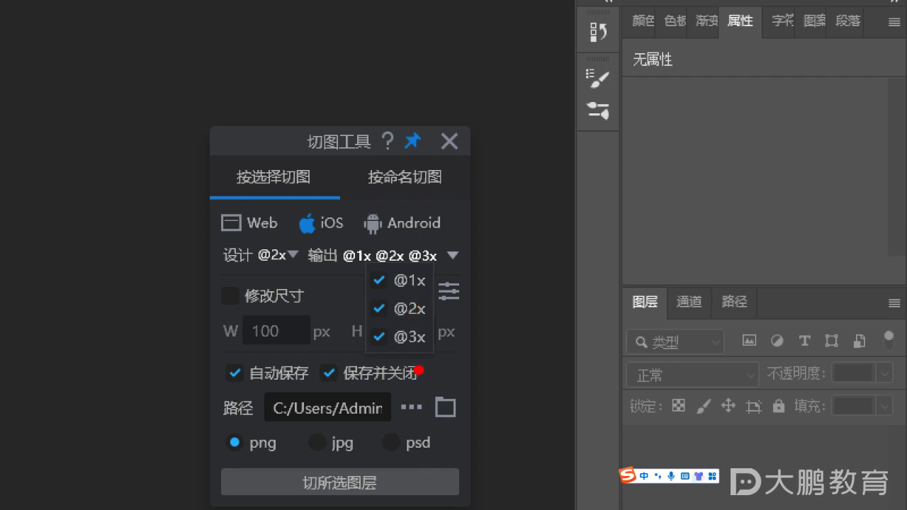
left_click(419, 370)
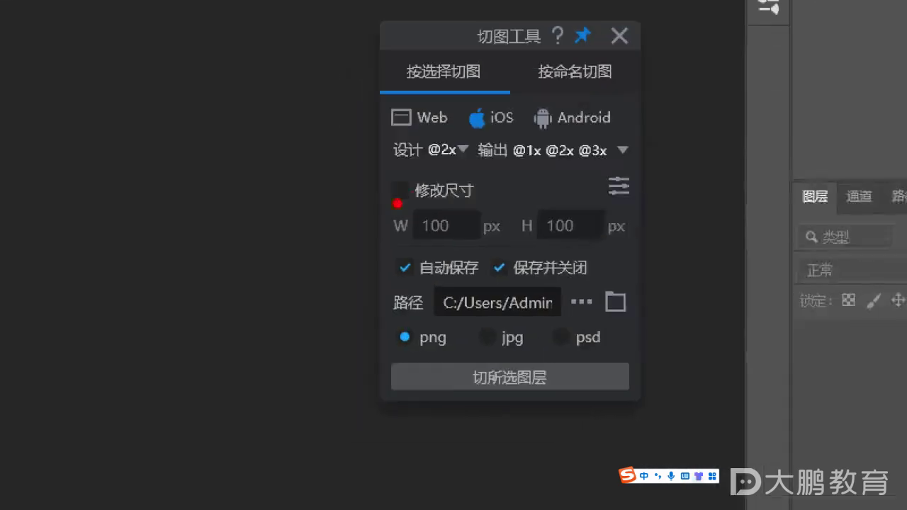
left_click_drag(392, 206, 420, 205)
left_click_drag(383, 356, 413, 356)
left_click_drag(410, 318, 433, 318)
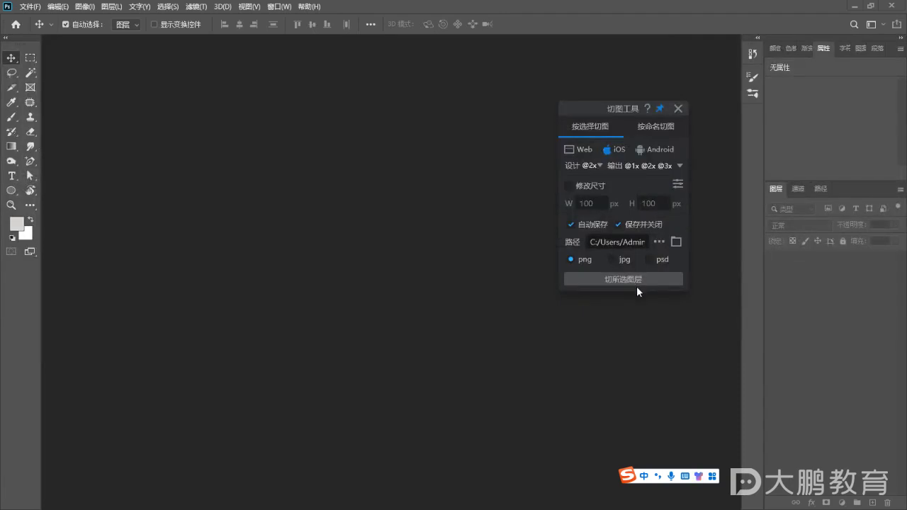
Create a new folder on the desktop as the slice save location
left_click(636, 286)
left_click_drag(741, 112, 297, 132)
left_click(128, 278)
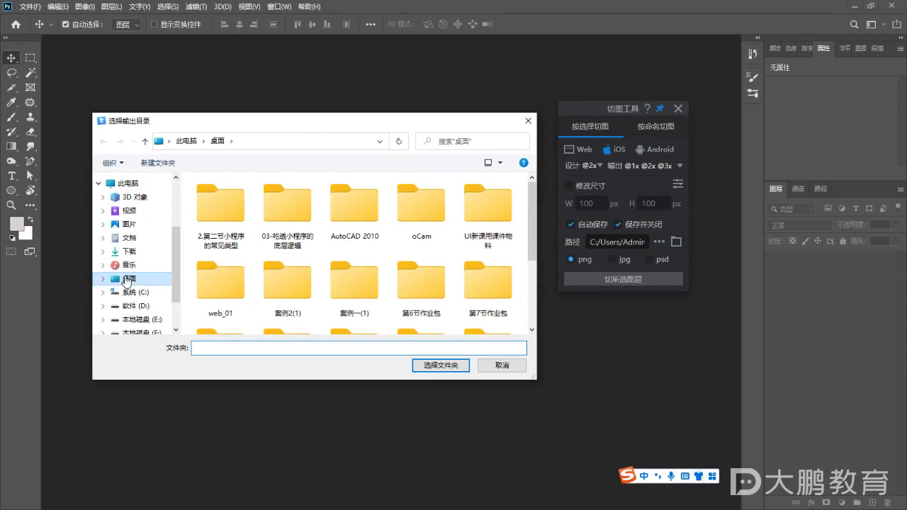
left_click(173, 170)
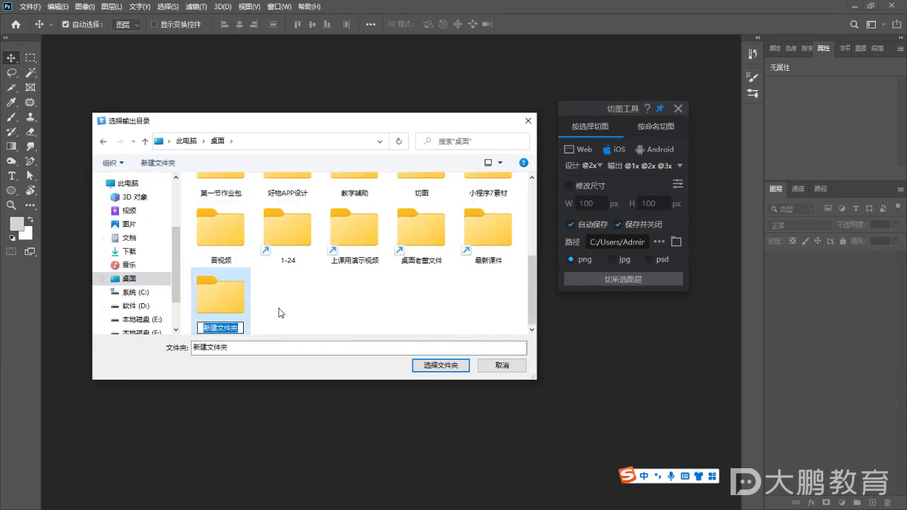
type("qi")
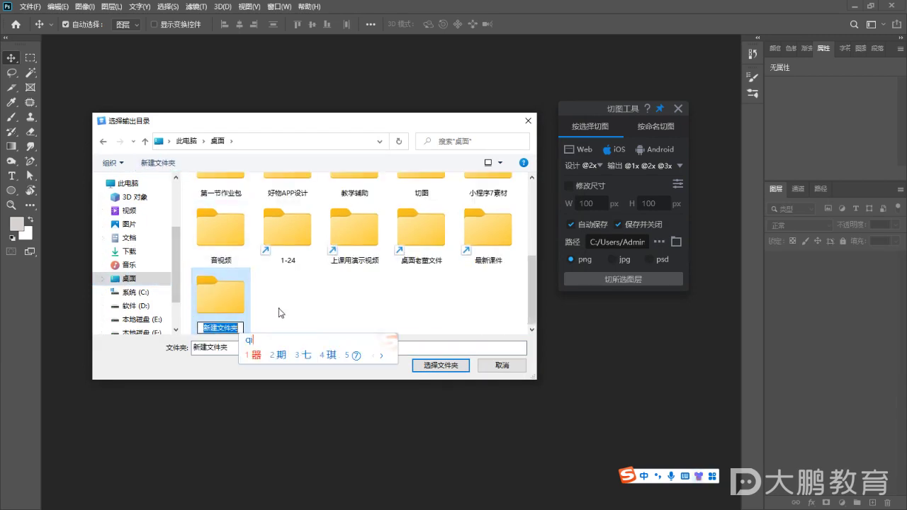
type("etu")
key("space")
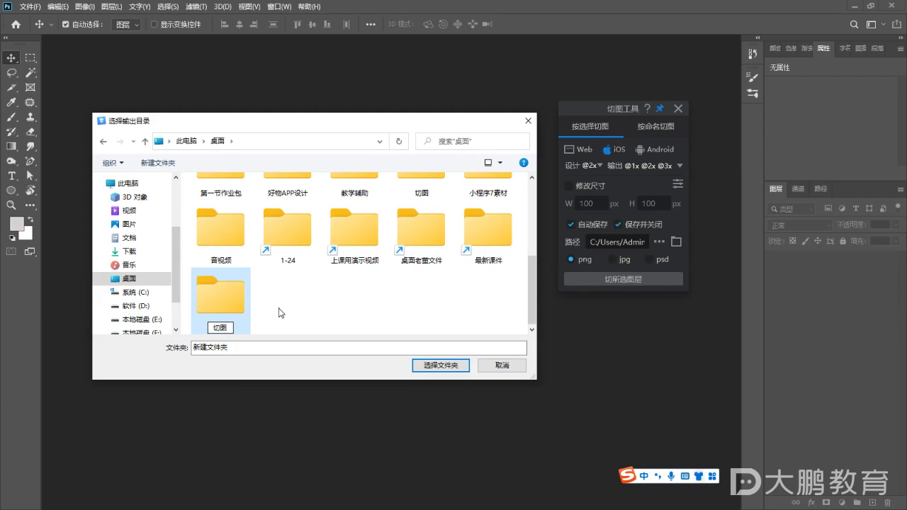
left_click(281, 312)
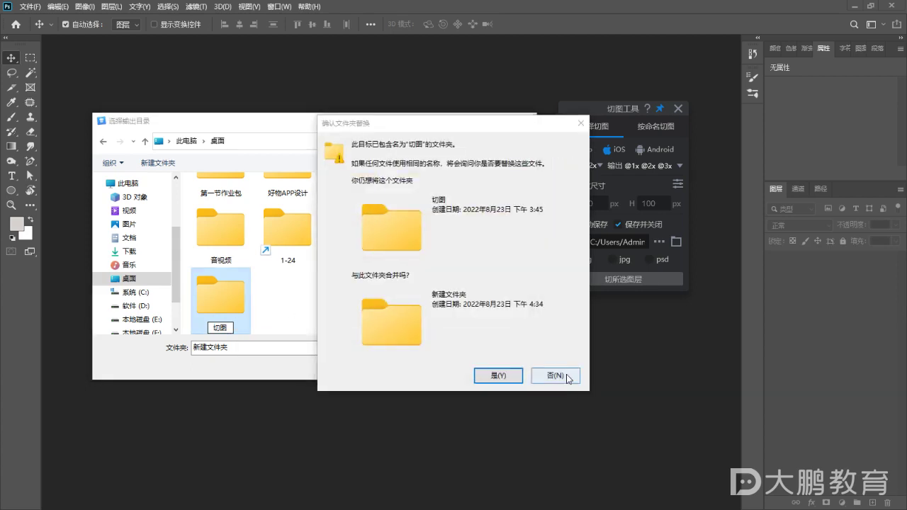
left_click(569, 376)
Rename the new folder to 切图文件, choose it as output, and export the selected layers
right_click(225, 301)
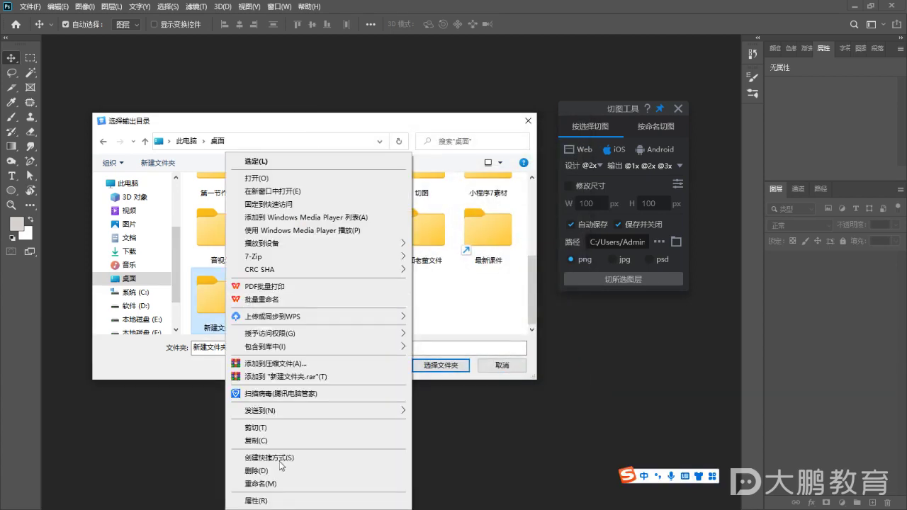
left_click(275, 484)
type("切图")
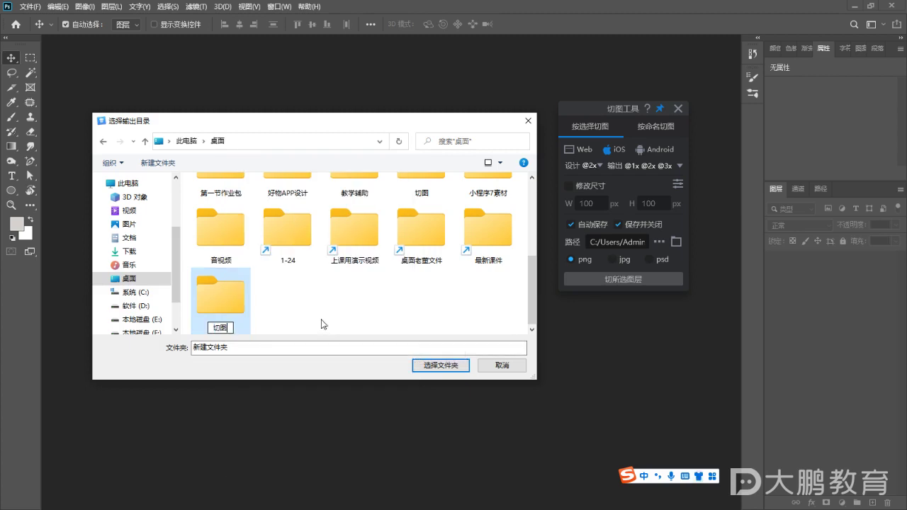
type("文件")
key("Return")
left_click(453, 369)
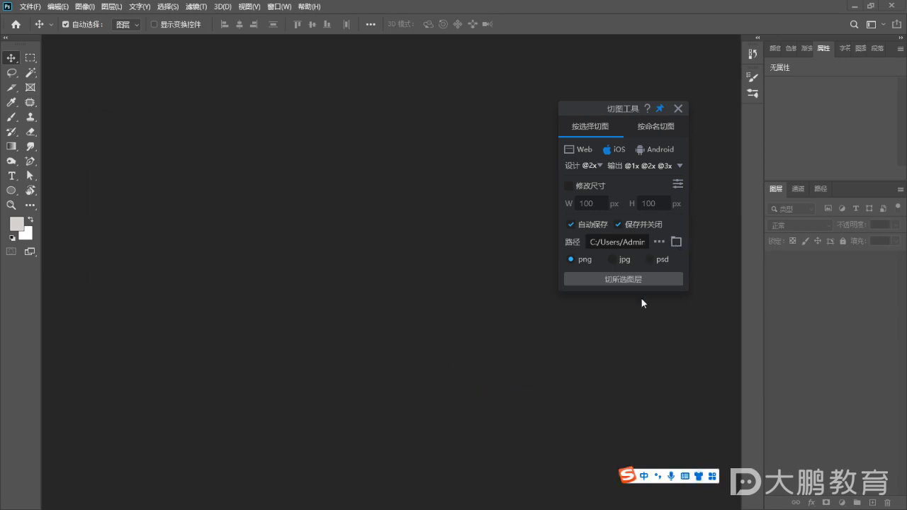
left_click(607, 277)
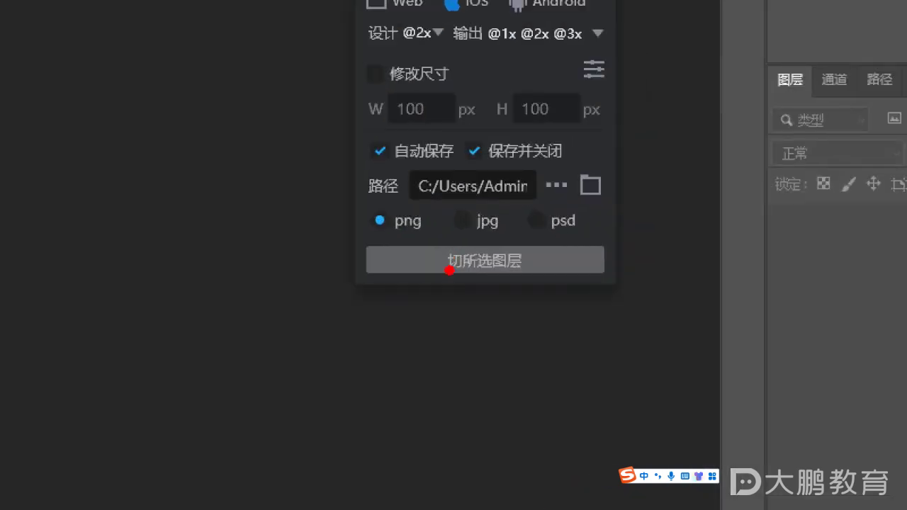
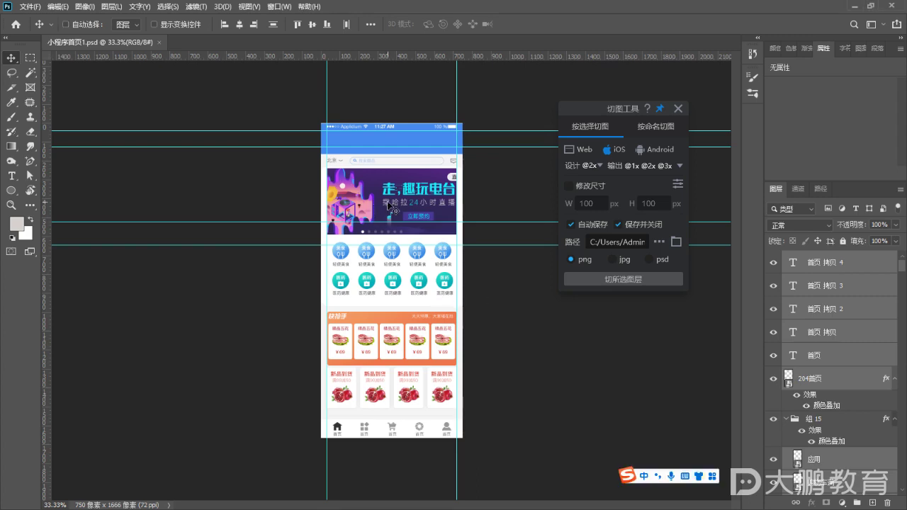
Zoom the mockup to about 127%, move the 切图工具 panel aside, and bring the icon rows into view
scroll(400, 210, "up", 3)
scroll(400, 210, "up", 1)
scroll(273, 319, "up", 2)
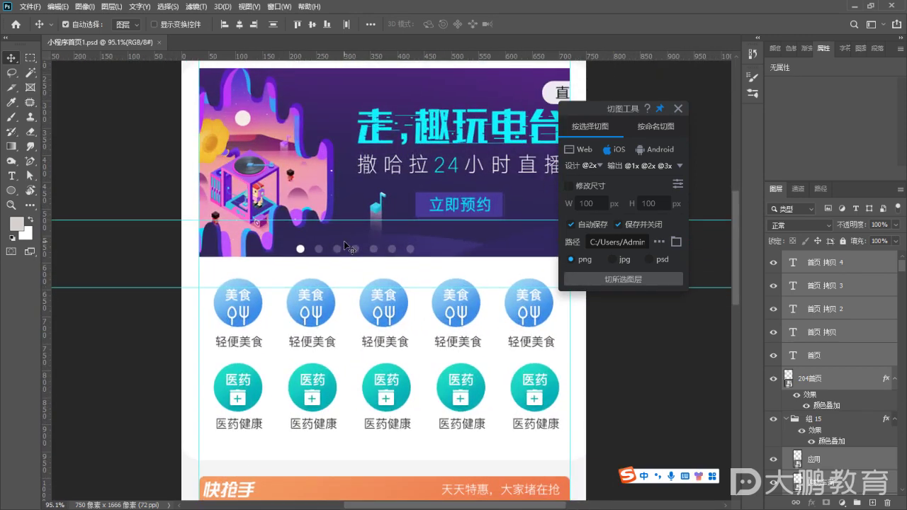
scroll(284, 213, "up", 3)
scroll(224, 186, "up", 2)
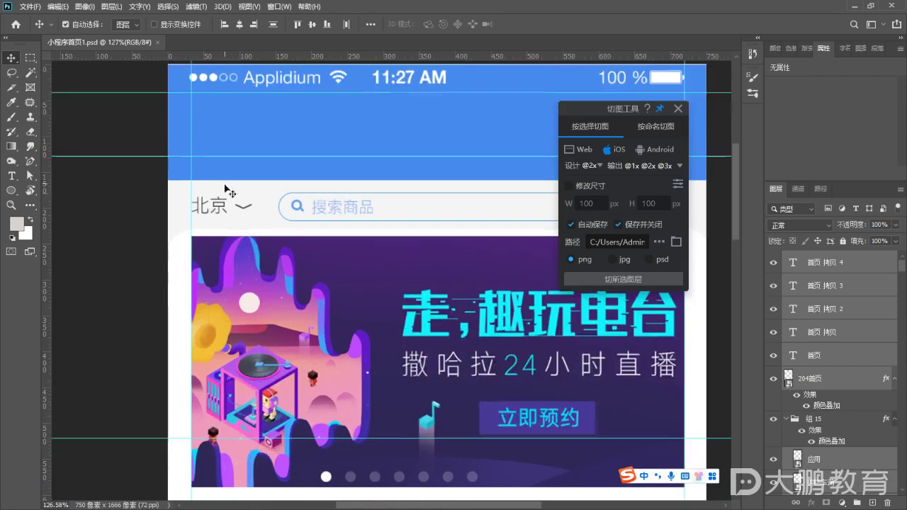
left_click_drag(590, 108, 638, 71)
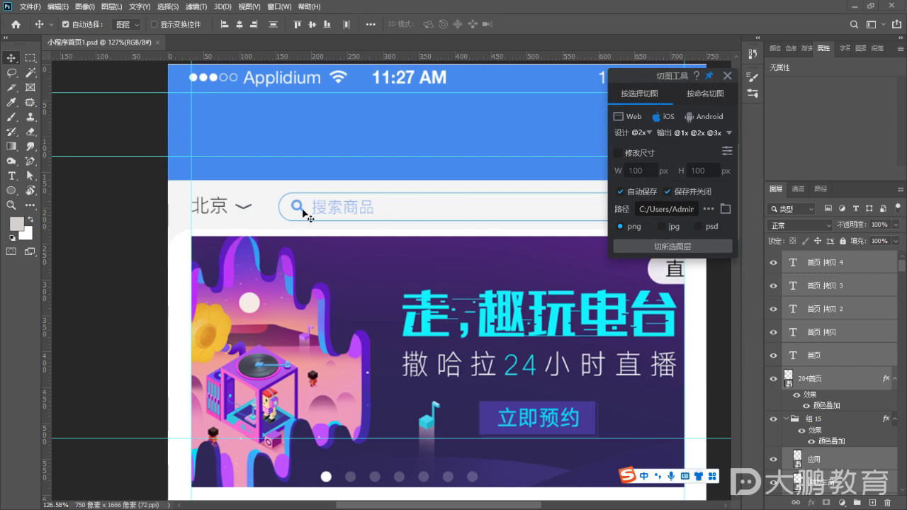
scroll(339, 251, "down", 4)
scroll(344, 257, "down", 4)
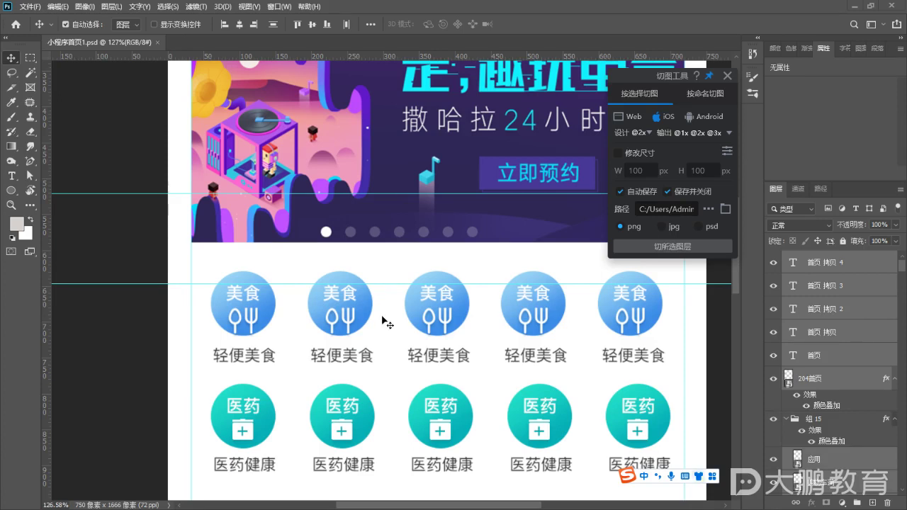
scroll(386, 322, "down", 2)
left_click(260, 277)
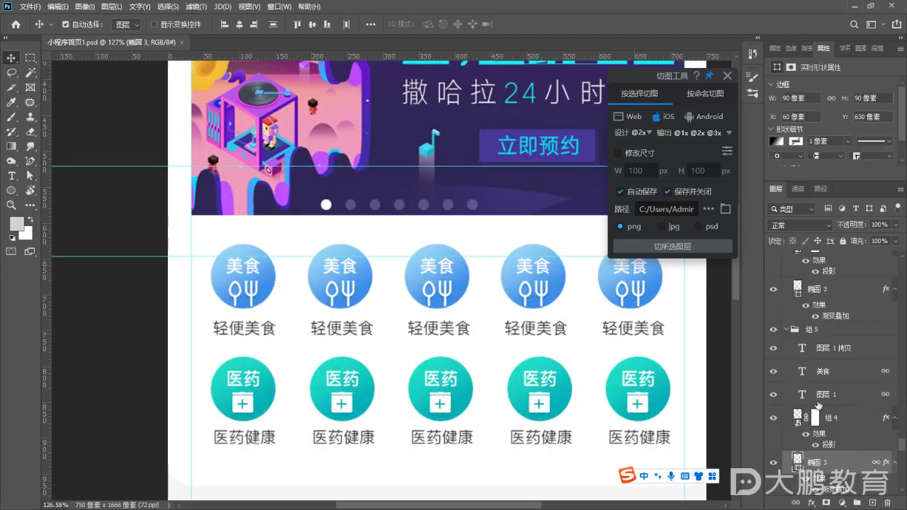
scroll(841, 404, "down", 3)
left_click(772, 372)
left_click(772, 373)
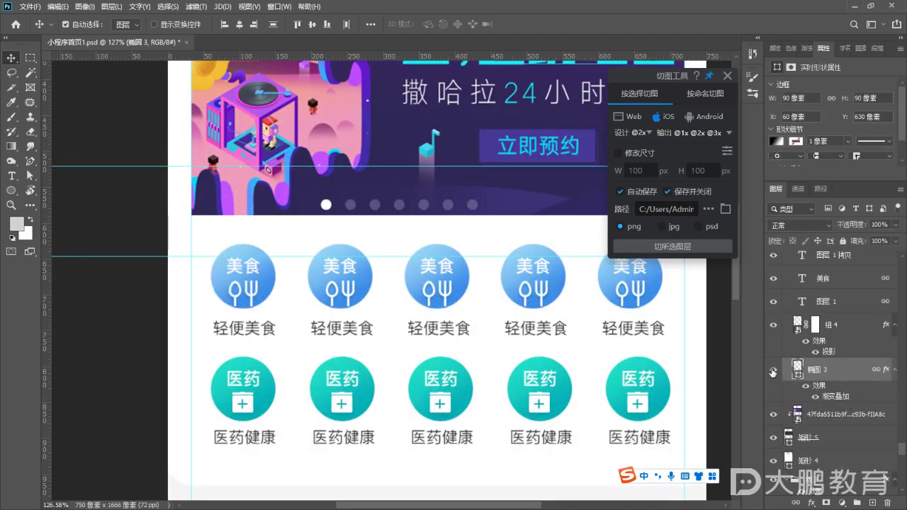
left_click(773, 373)
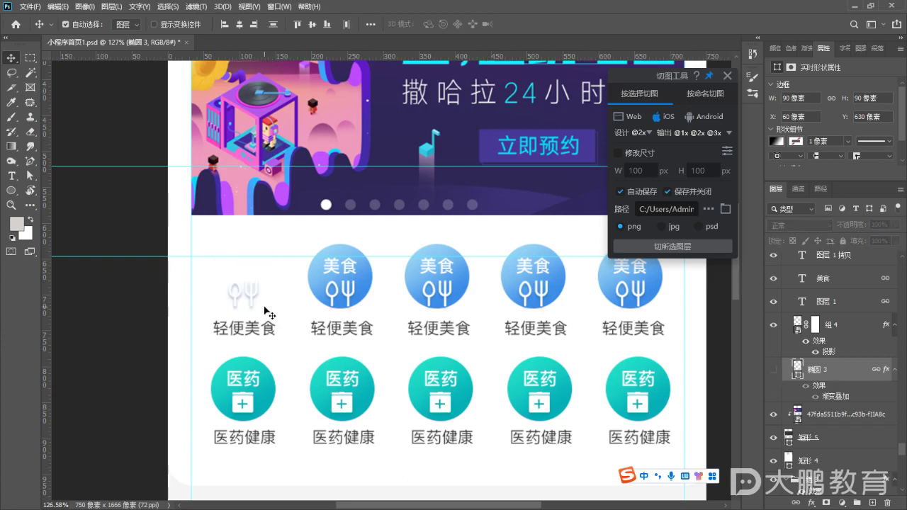
left_click(773, 373)
left_click(672, 245)
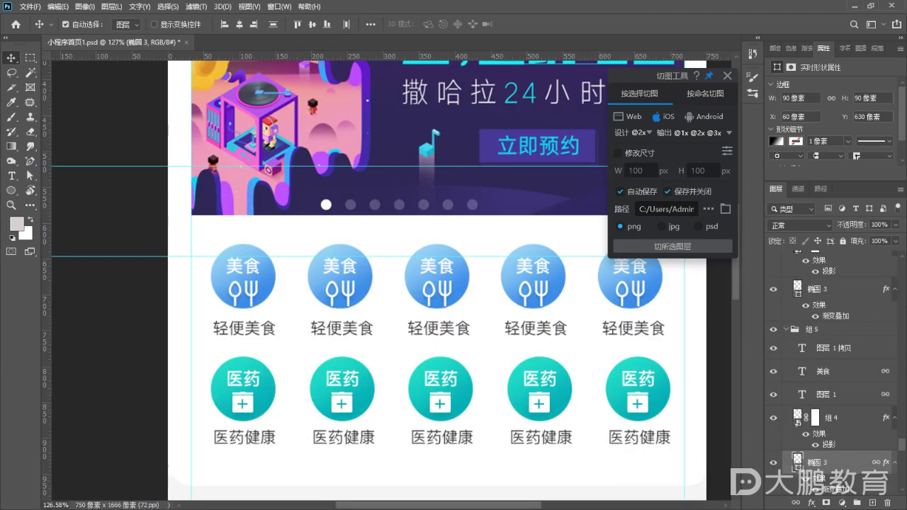
left_click(854, 6)
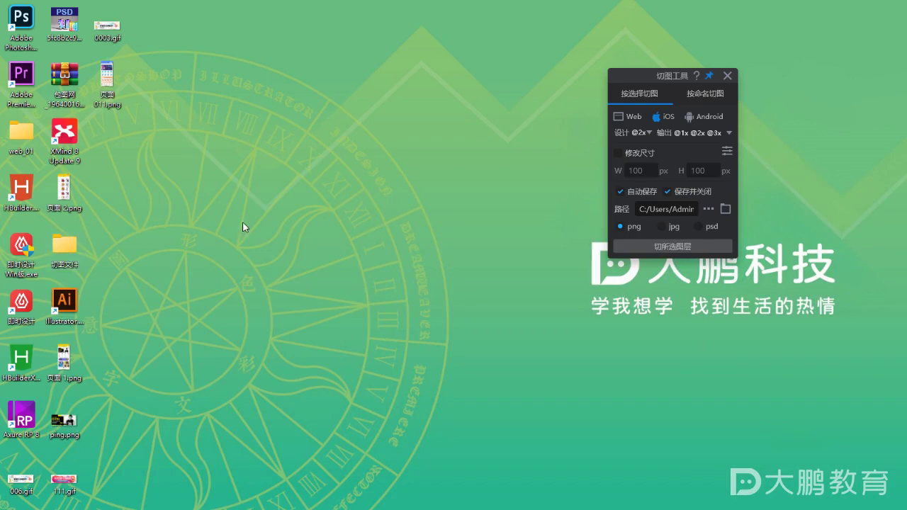
Open the desktop 切图文件 folder, find it empty, and close it
double_click(64, 244)
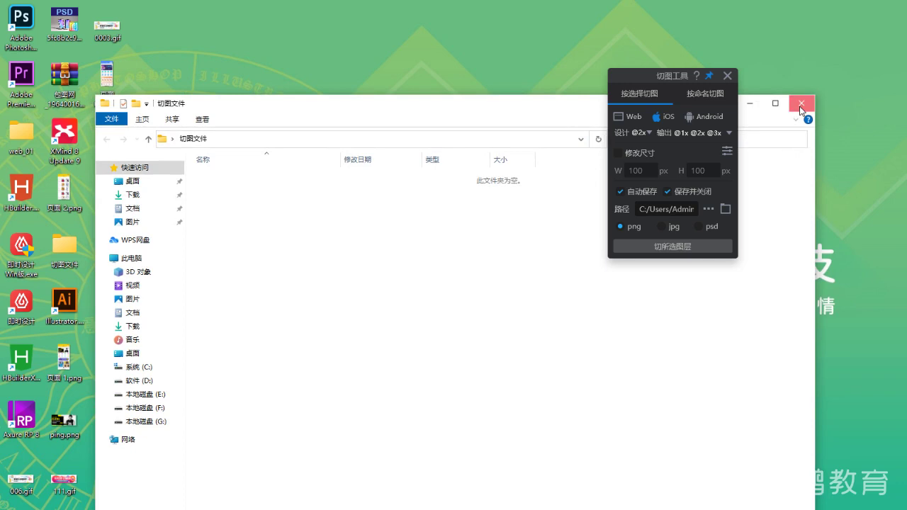
left_click(802, 103)
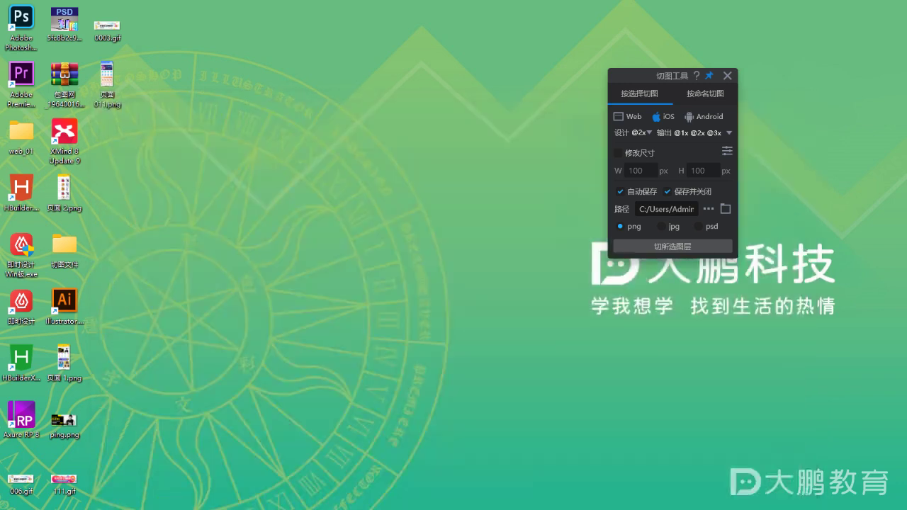
key("alt+Tab")
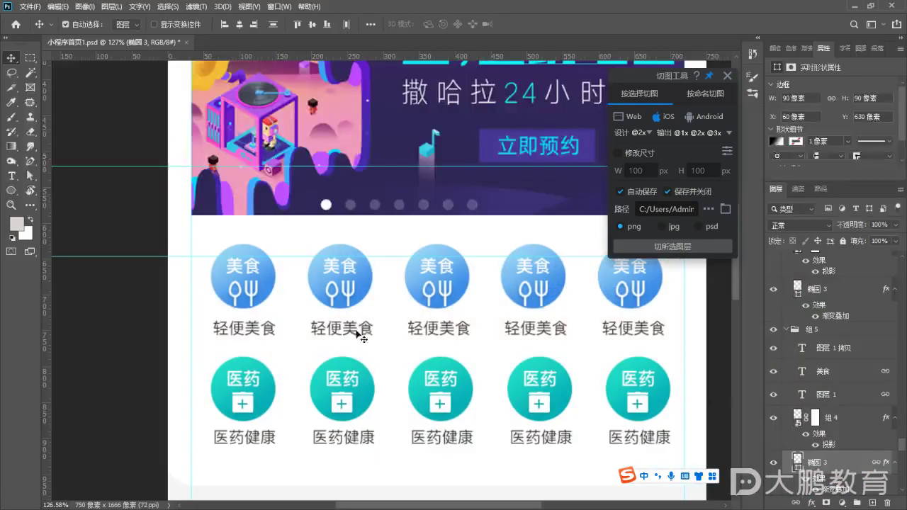
Browse from the plug-in's output path to Desktop > 切图文件, confirm it is empty, and close Explorer
left_click(725, 209)
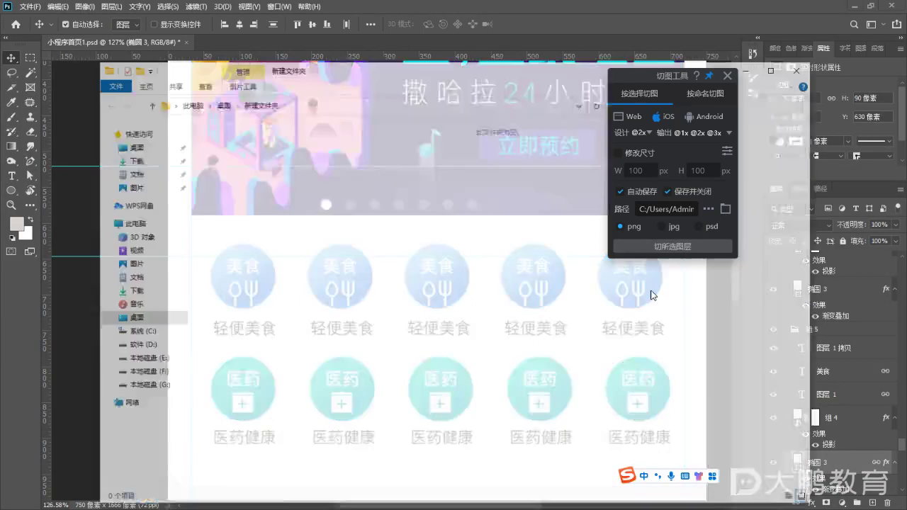
left_click(162, 323)
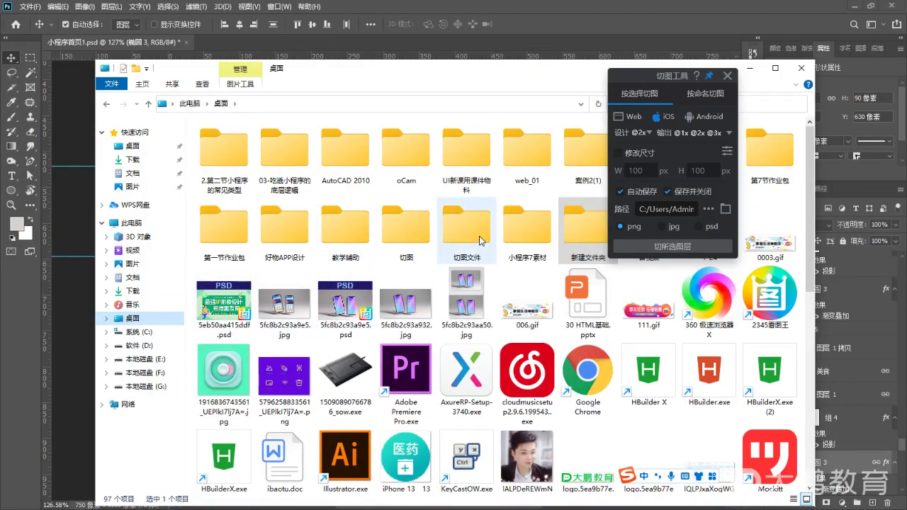
left_click(467, 230)
left_click_drag(480, 68, 345, 23)
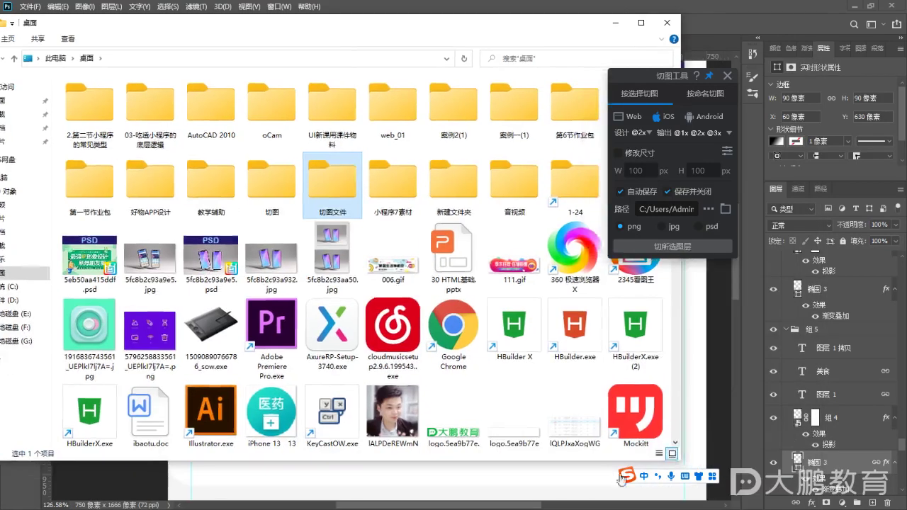
double_click(336, 200)
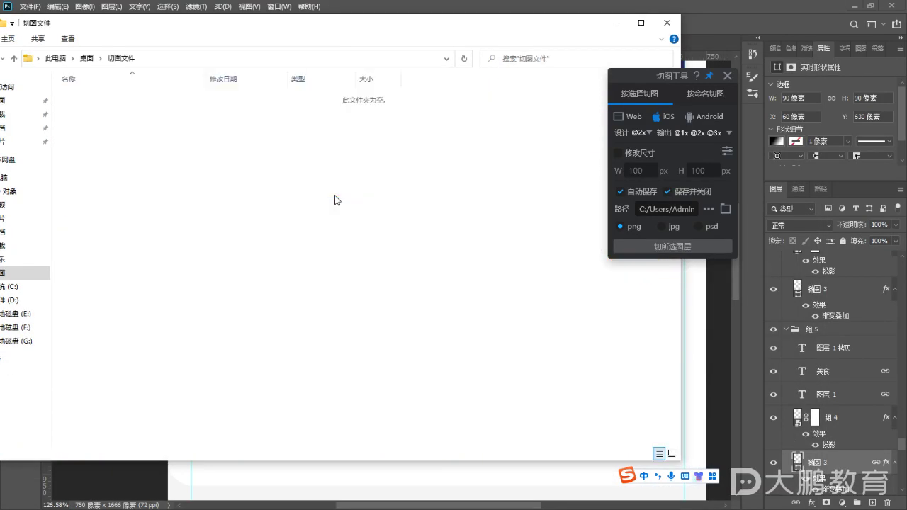
left_click(666, 23)
left_click(666, 209)
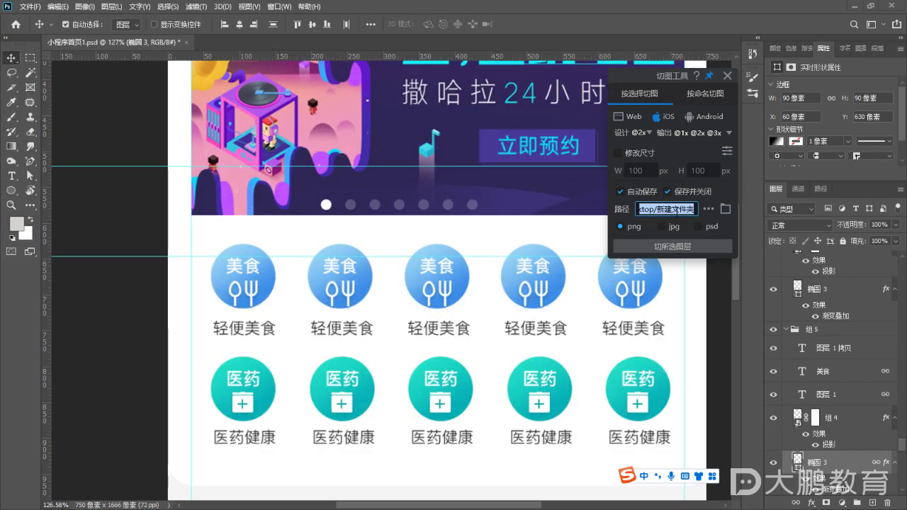
Set the slice output folder to 切图文件 on the Desktop
left_click(708, 209)
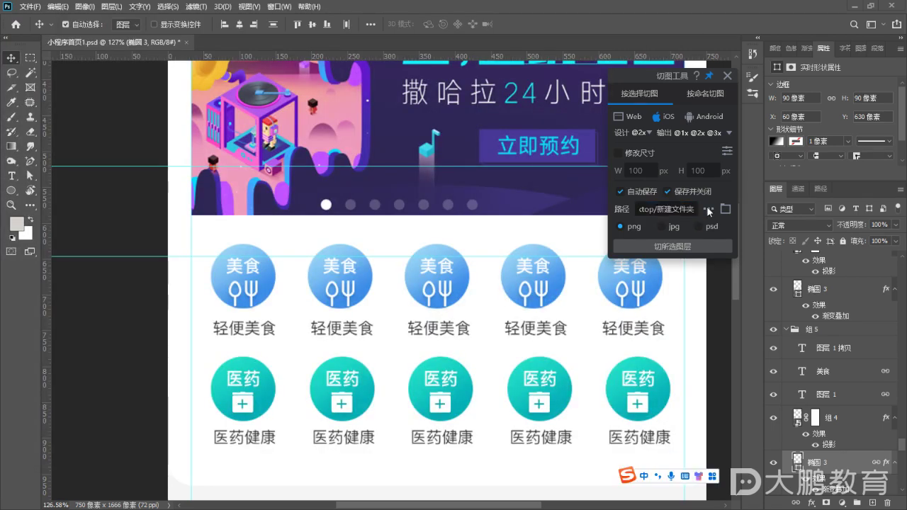
left_click(571, 230)
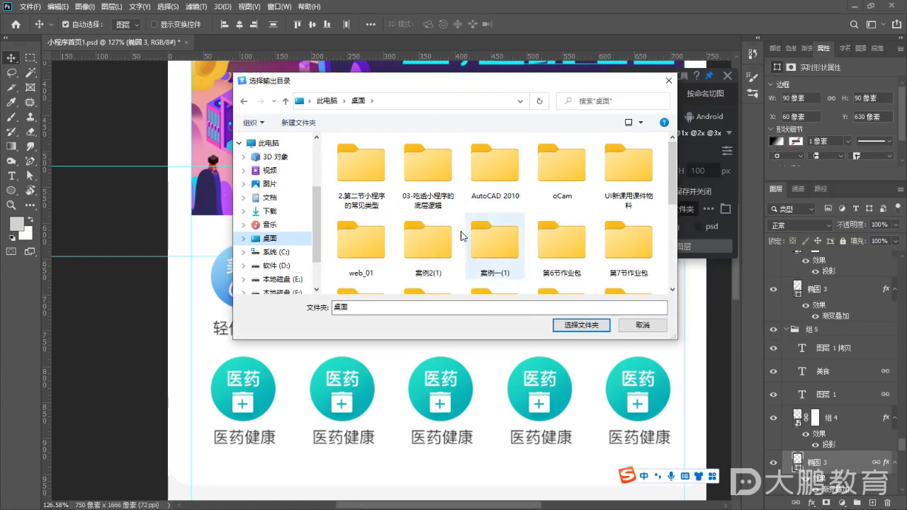
scroll(440, 233, "down", 1)
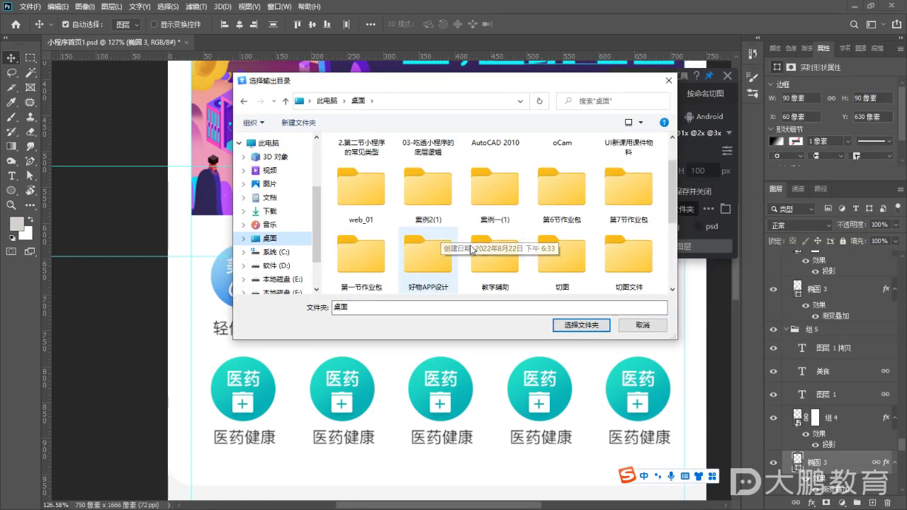
scroll(468, 237, "down", 1)
left_click(627, 187)
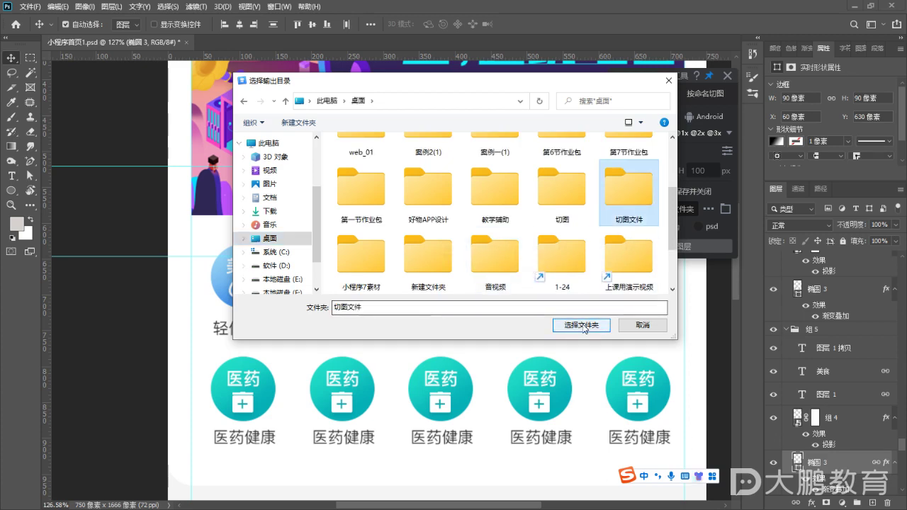
left_click(581, 325)
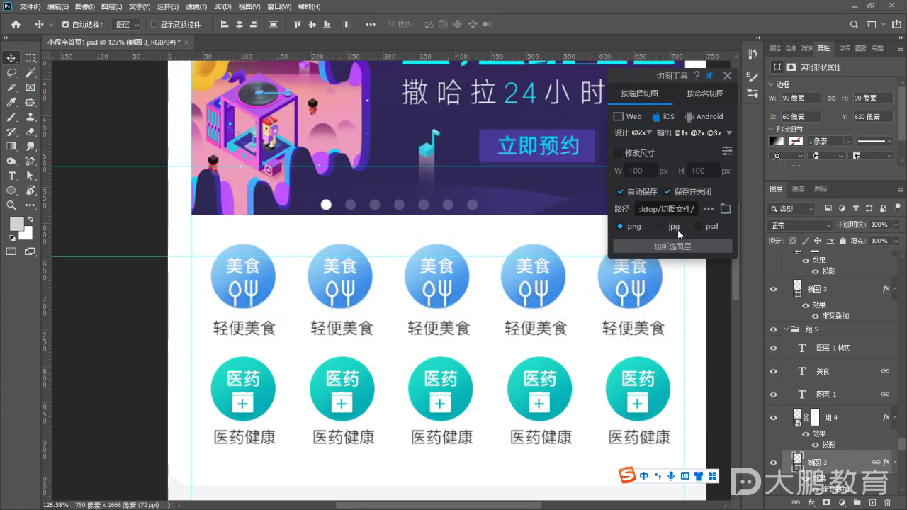
Re-export the 椭圆 3 circle layer into 切图文件 and minimize Photoshop
left_click(677, 246)
left_click(701, 251)
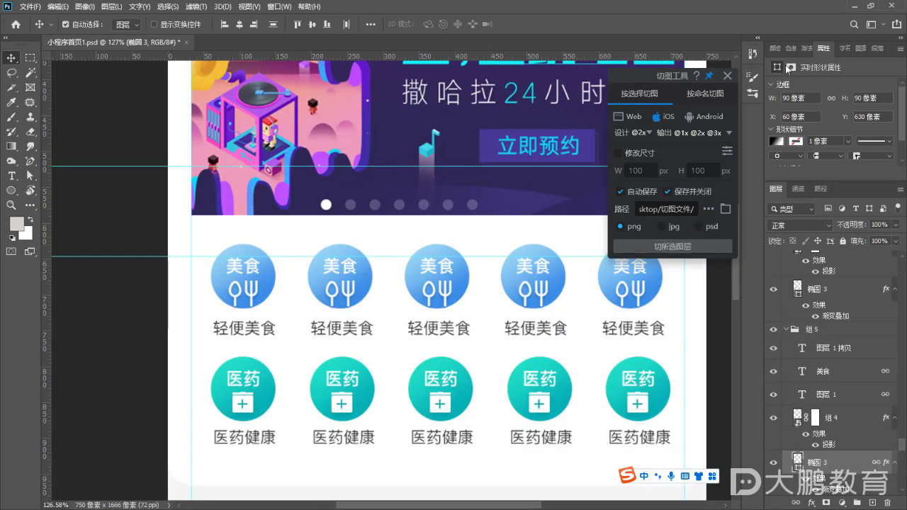
left_click(854, 7)
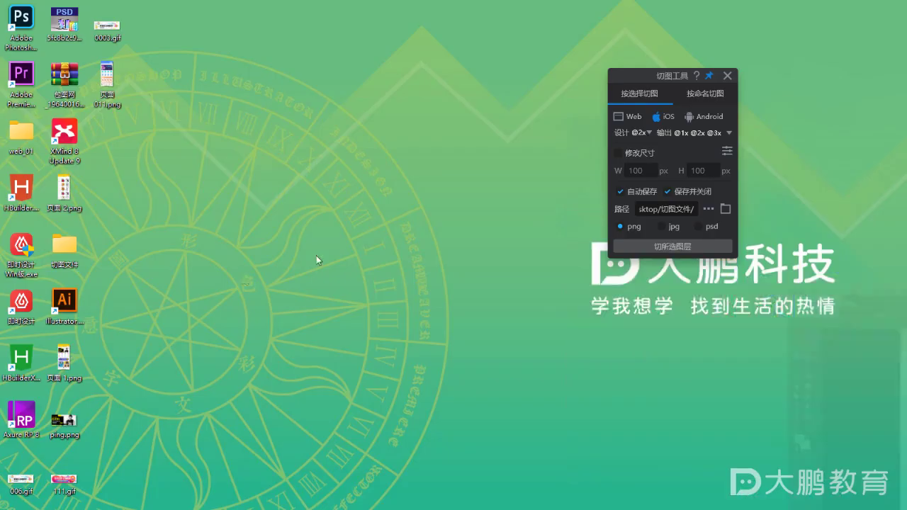
double_click(65, 247)
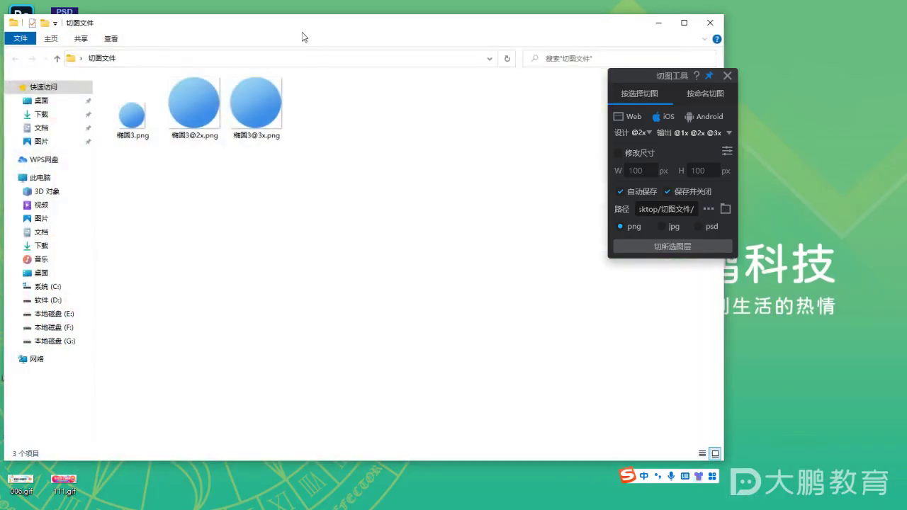
left_click_drag(300, 24, 370, 63)
scroll(328, 188, "up", 1)
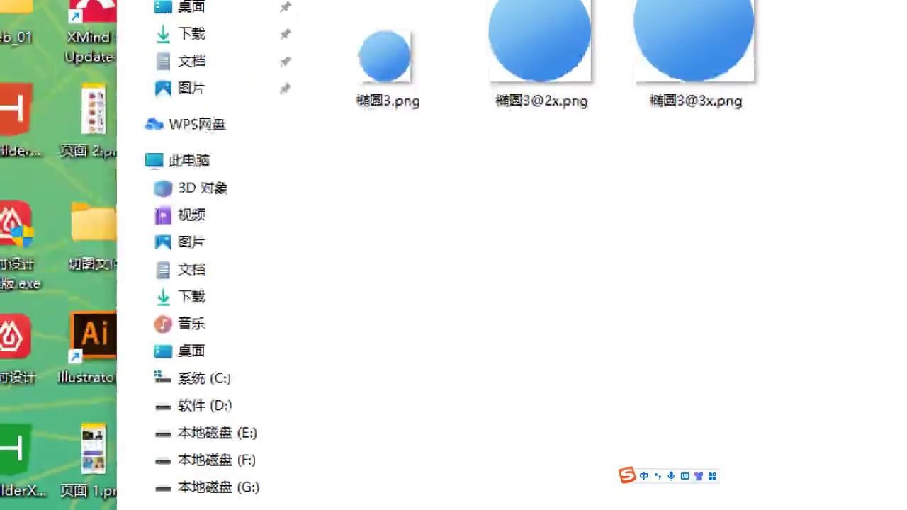
left_click_drag(186, 286, 211, 287)
left_click_drag(343, 284, 378, 282)
left_click_drag(506, 289, 537, 281)
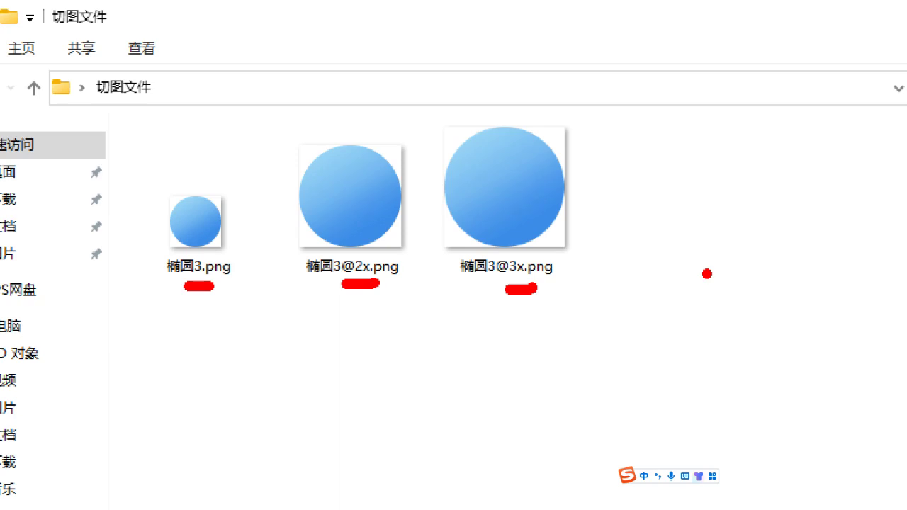
key("Escape")
Select 椭圆3.png, then close the folder and return to Photoshop
left_click(212, 157)
key("ctrl+1")
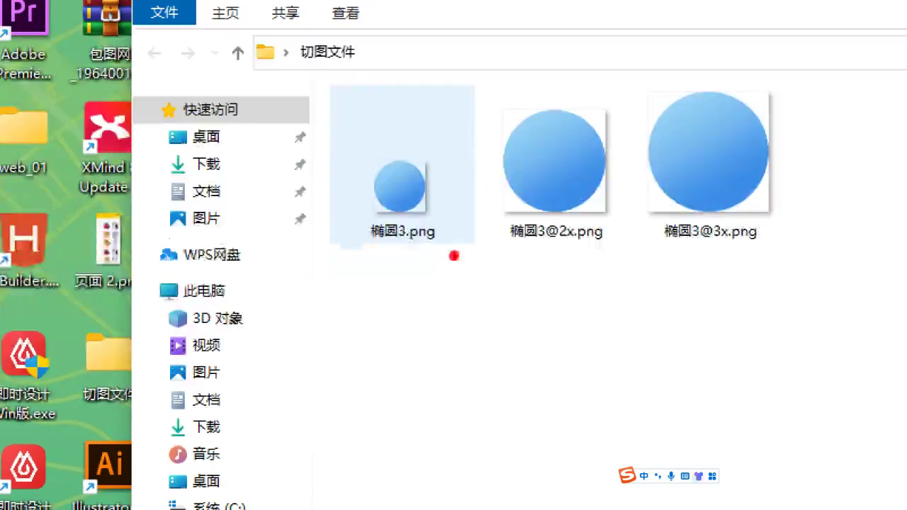
key("Escape")
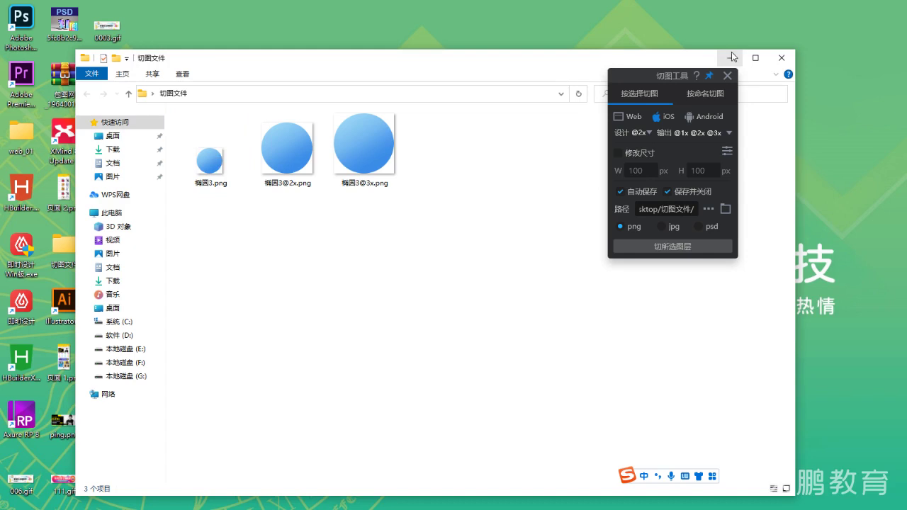
key("alt+F4")
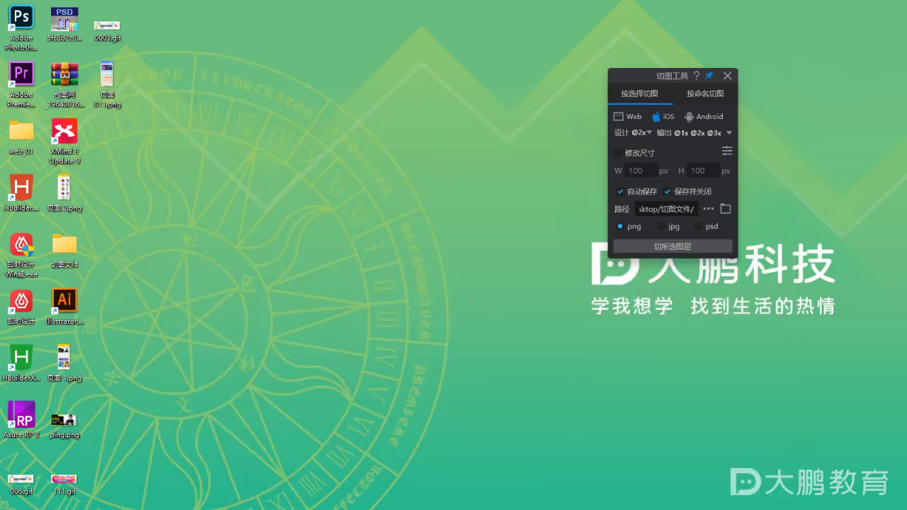
key("alt+Tab")
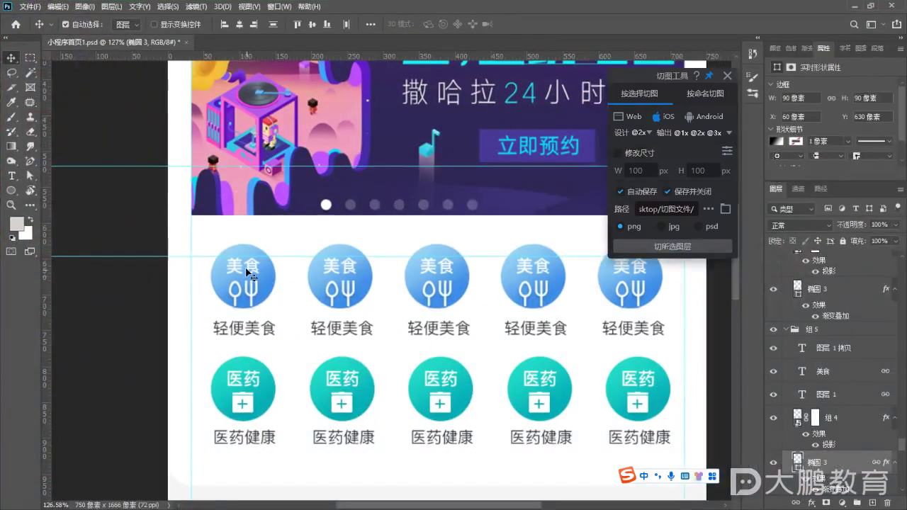
Collapse and select group 组 5, verify it via its eye icon, and export it as PNG slices
scroll(864, 343, "down", 2)
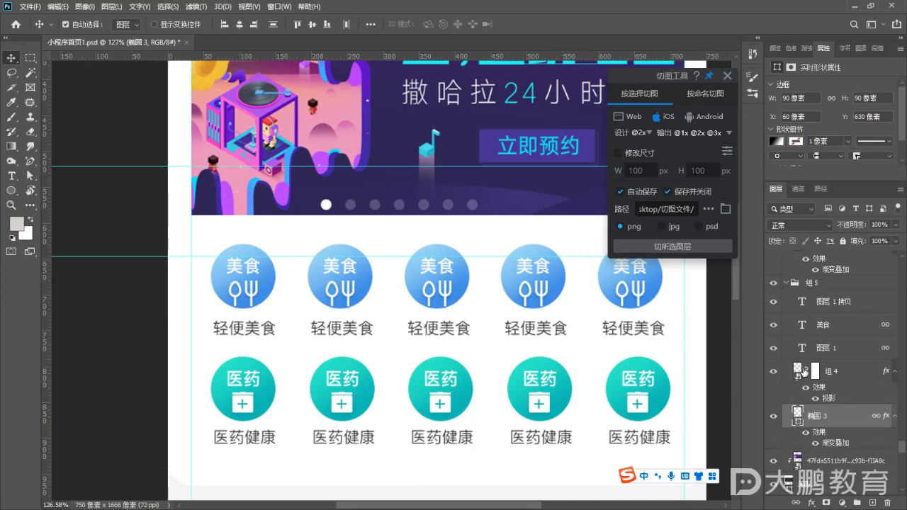
left_click(848, 377)
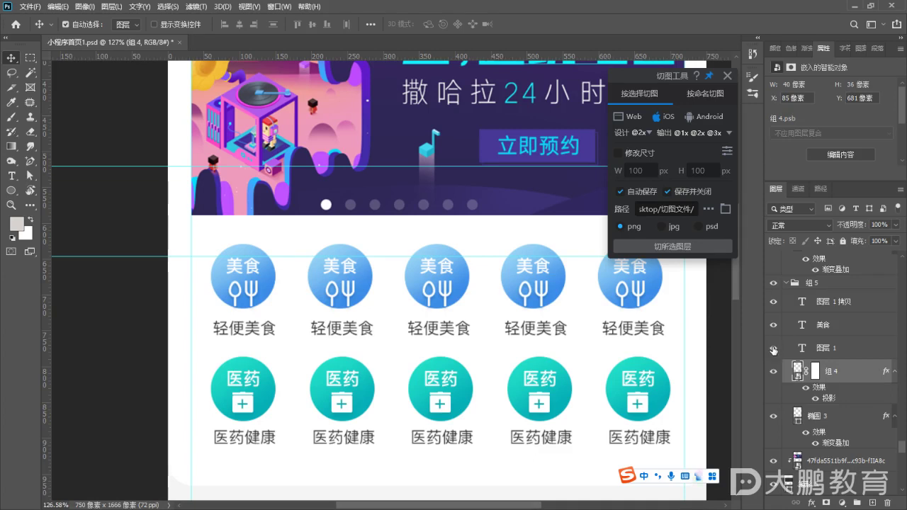
left_click(787, 284)
left_click(773, 284)
left_click(774, 284)
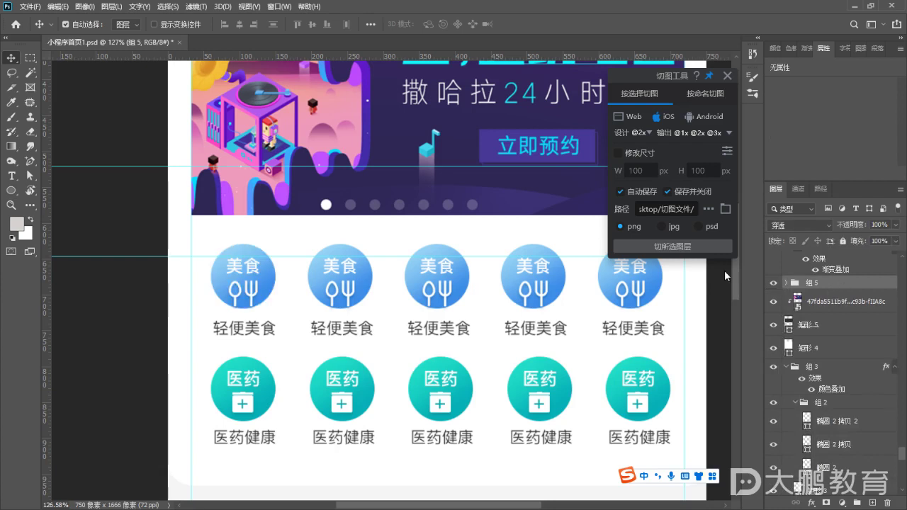
left_click(646, 245)
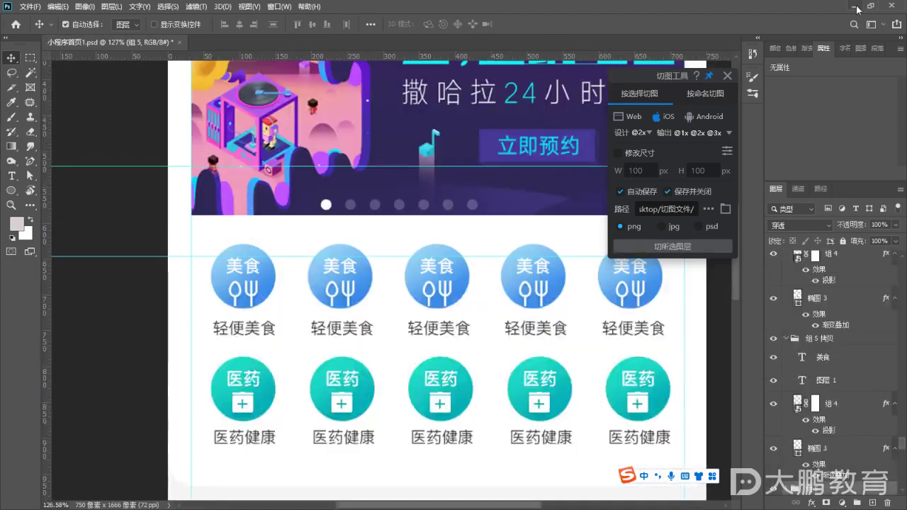
left_click(850, 6)
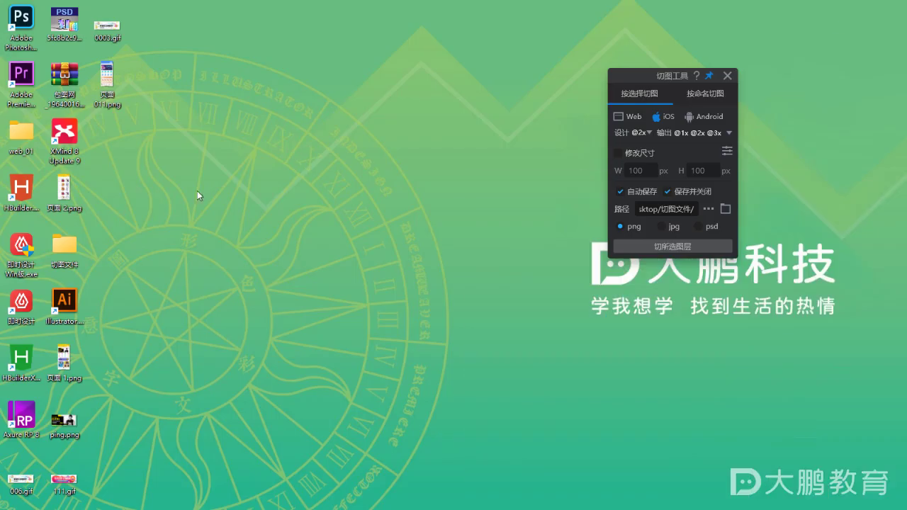
double_click(59, 248)
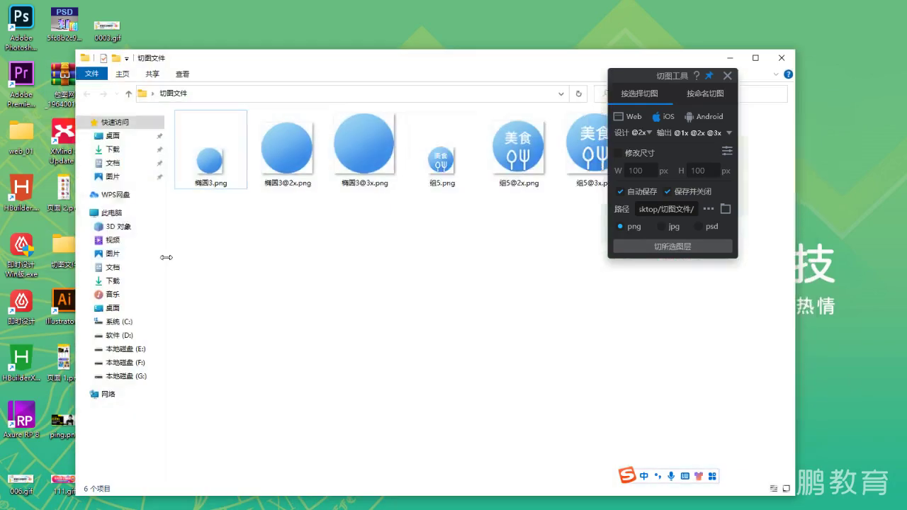
left_click_drag(629, 77, 721, 134)
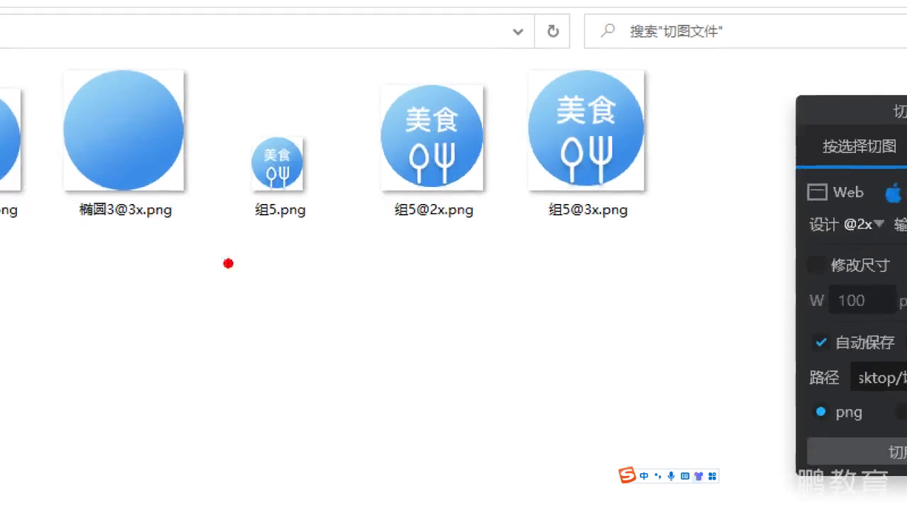
left_click_drag(268, 224, 290, 225)
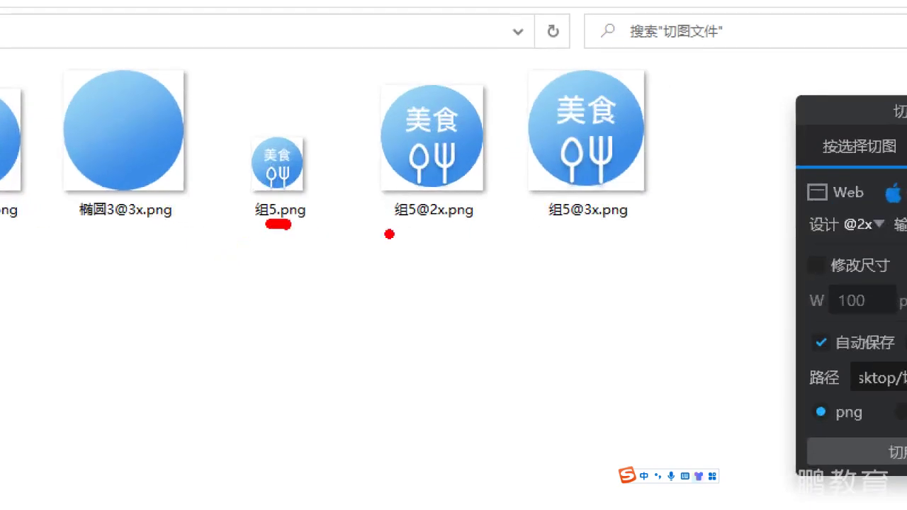
left_click_drag(386, 234, 432, 234)
left_click_drag(632, 239, 653, 242)
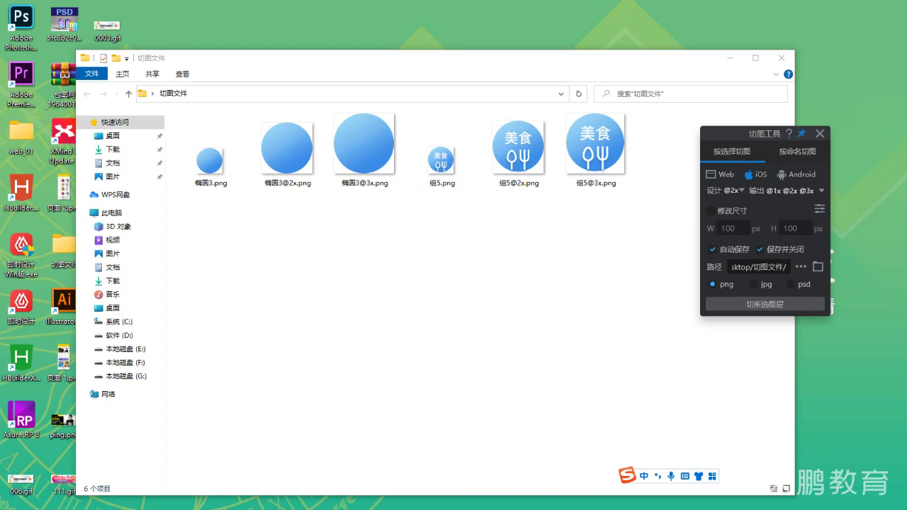
key("alt+Tab")
left_click_drag(210, 243, 275, 307)
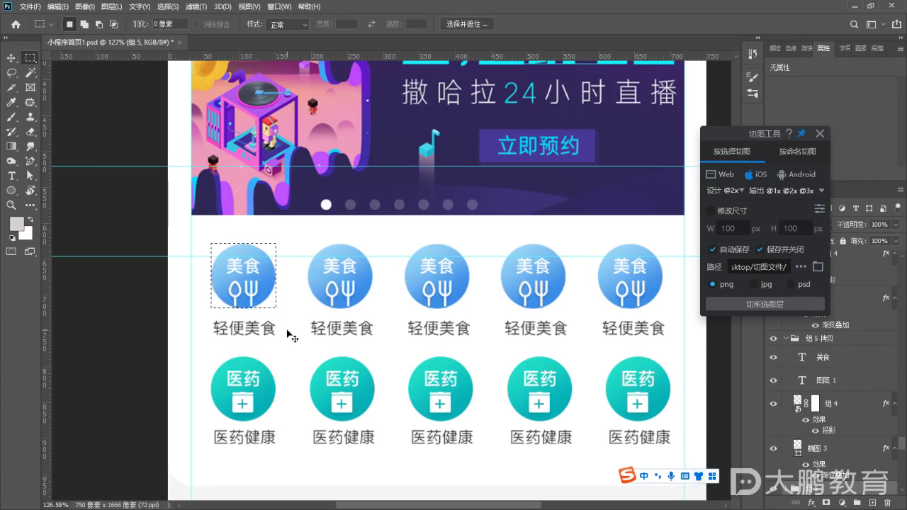
Enable 修改尺寸 with width 45 and height 45, and re-export the 组 5 icon group
key("ctrl+d")
scroll(285, 336, "down", 2)
scroll(423, 318, "down", 1)
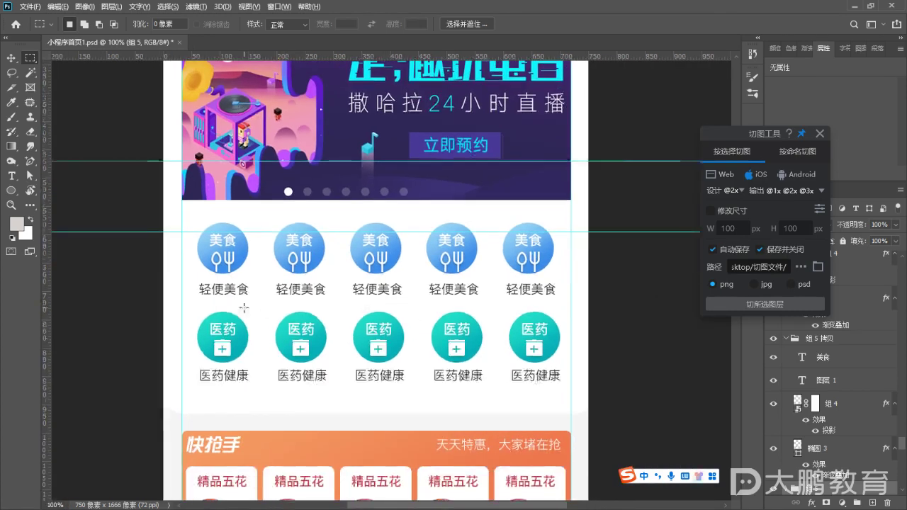
scroll(243, 308, "up", 2)
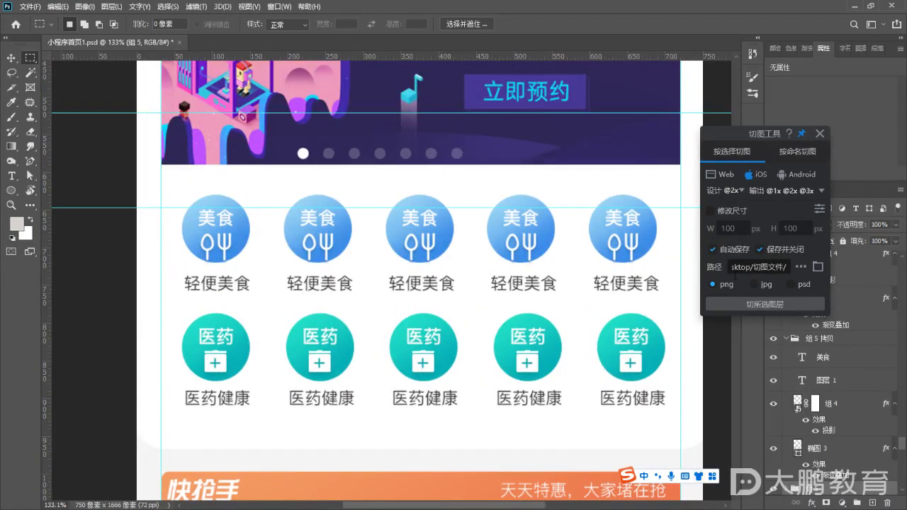
left_click(711, 211)
double_click(729, 228)
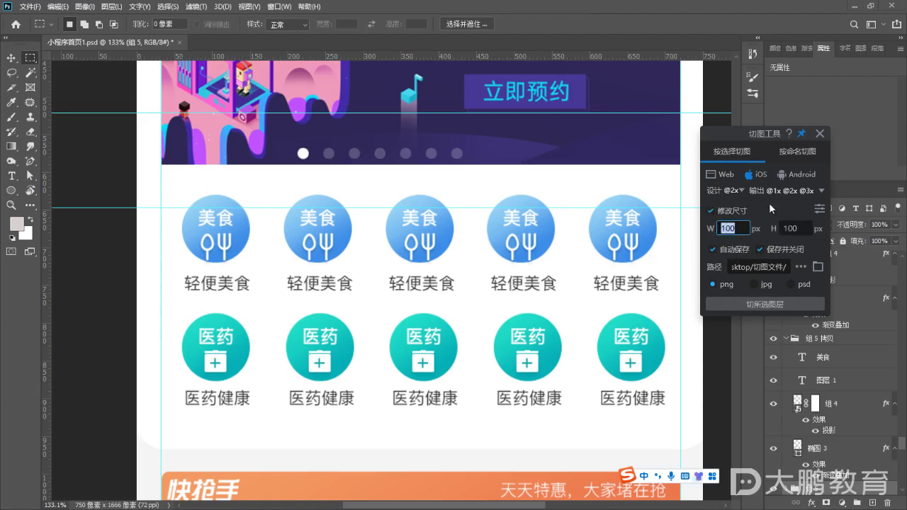
type("45")
key("Tab")
type("45")
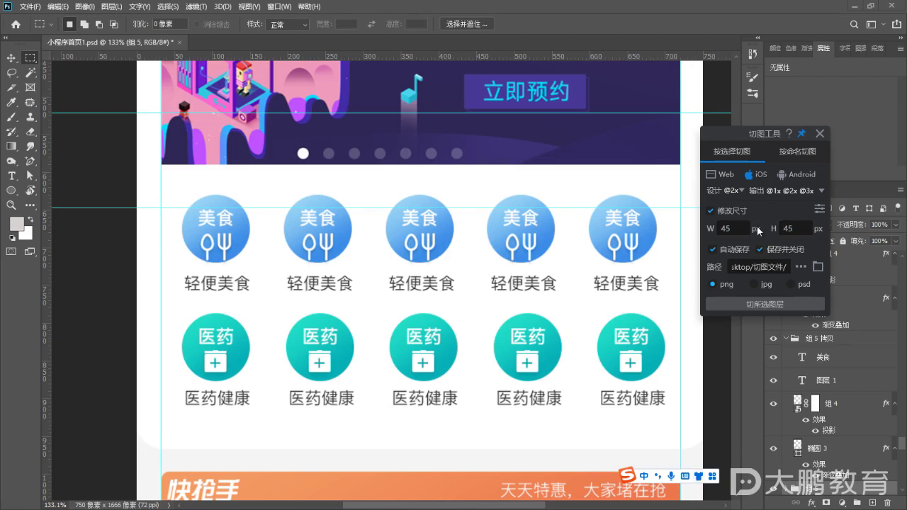
left_click(763, 305)
Delete the three 组5 PNGs from the 切图文件 folder
left_click(856, 7)
left_click_drag(610, 229, 456, 245)
key("Delete")
Delete the three 椭圆3 PNGs so 切图文件 is empty, then close it
left_click_drag(473, 215, 177, 113)
key("Delete")
left_click(780, 57)
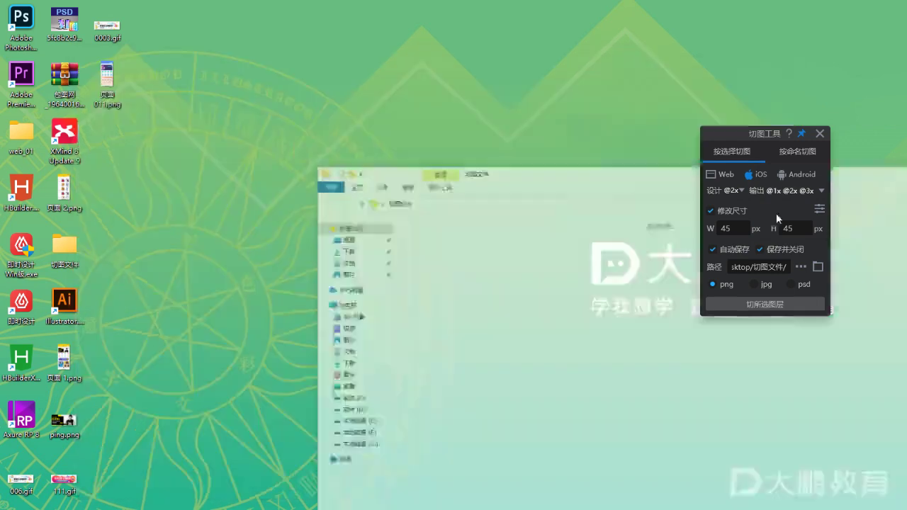
key("alt+Tab")
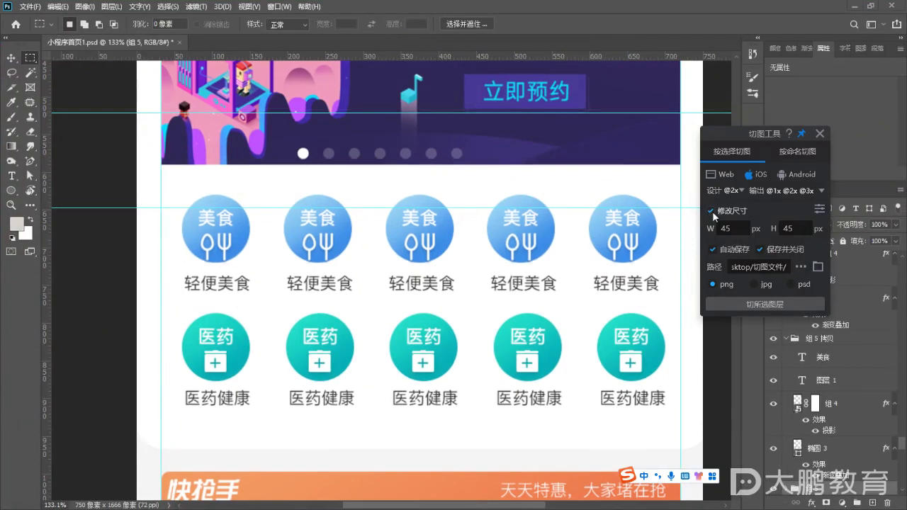
Set height back to 100, untick 修改尺寸, and re-export 组 5 at default scales
left_click(710, 210)
double_click(729, 229)
double_click(802, 231)
type("100")
left_click(710, 211)
left_click(741, 304)
Use the Move tool on the 医药 icon to locate its layers in the Layers panel
left_click_drag(720, 134, 608, 78)
scroll(833, 385, "down", 3)
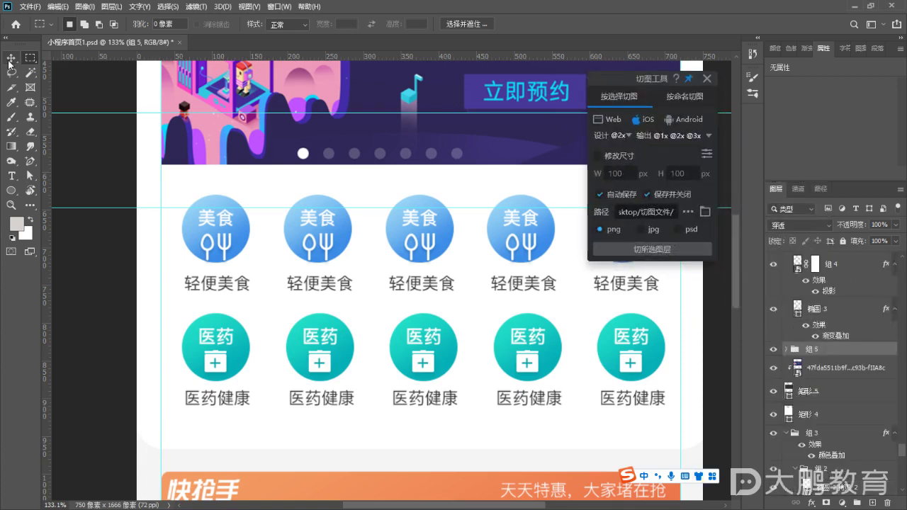
left_click(11, 57)
left_click(348, 358)
scroll(827, 340, "up", 2)
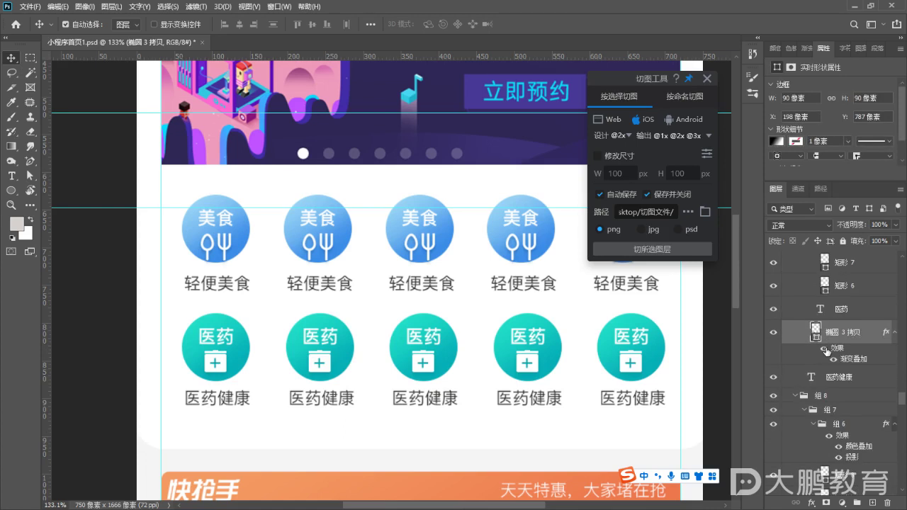
left_click(828, 377)
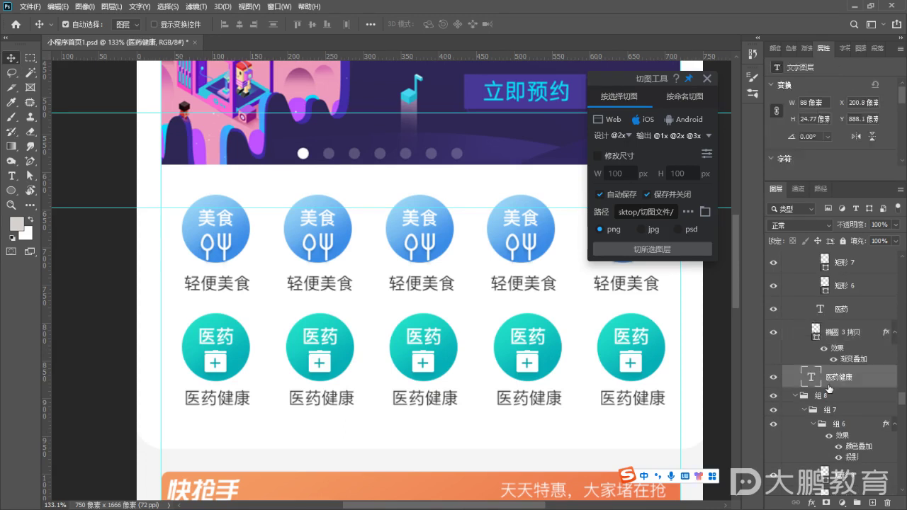
left_click(813, 343)
scroll(812, 345, "up", 3)
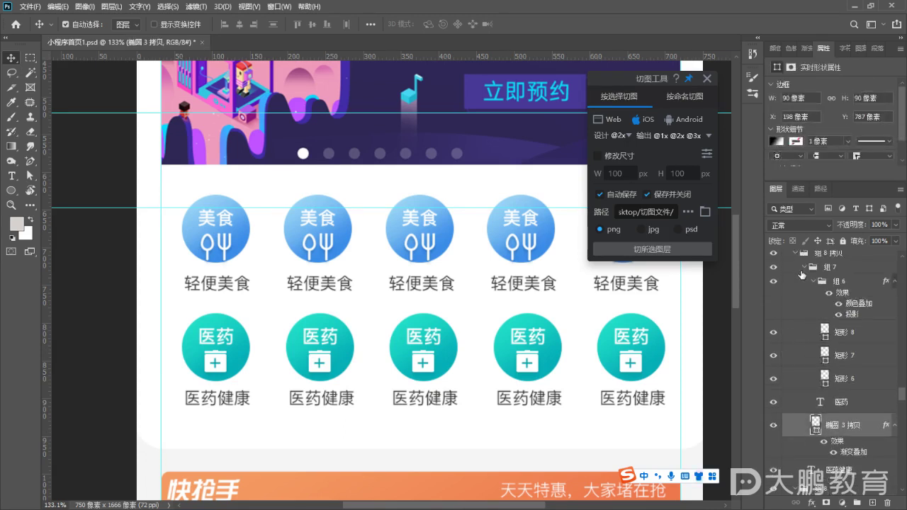
Collapse 组 6, select and verify group 组 7, and export it as PNG slices
left_click(774, 267)
left_click(773, 267)
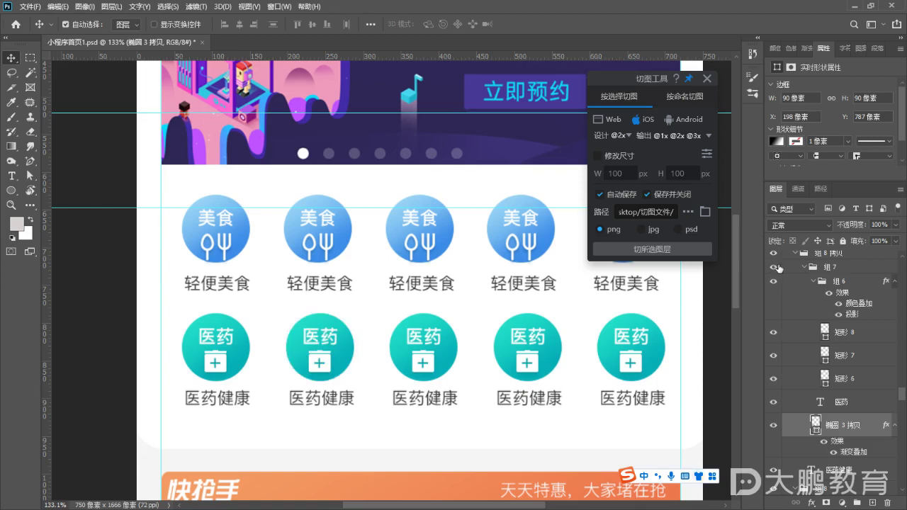
left_click(813, 282)
left_click(802, 268)
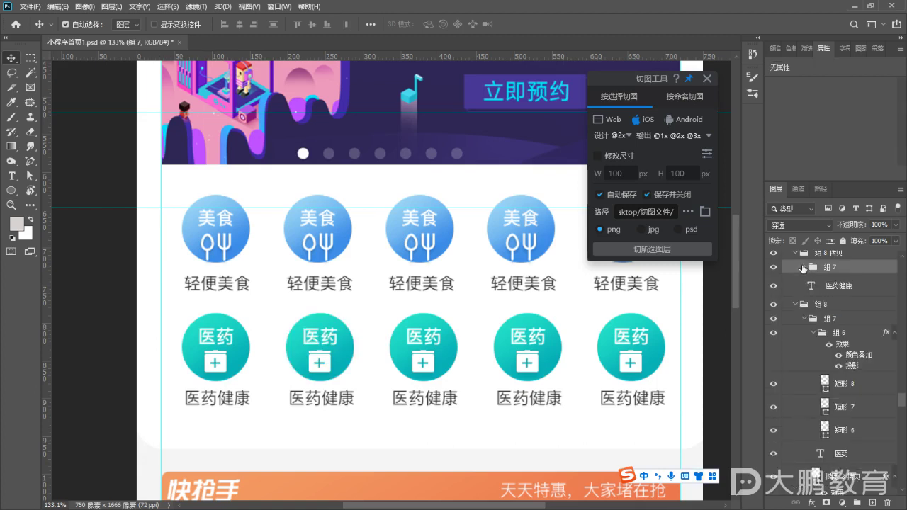
left_click(777, 267)
left_click(778, 266)
left_click(648, 249)
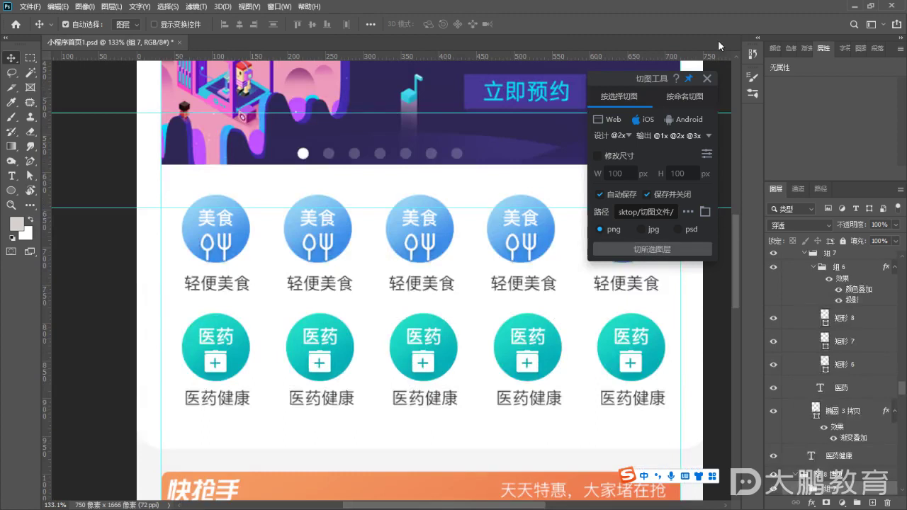
scroll(437, 325, "down", 3)
key("ctrl+minus")
scroll(383, 305, "up", 2)
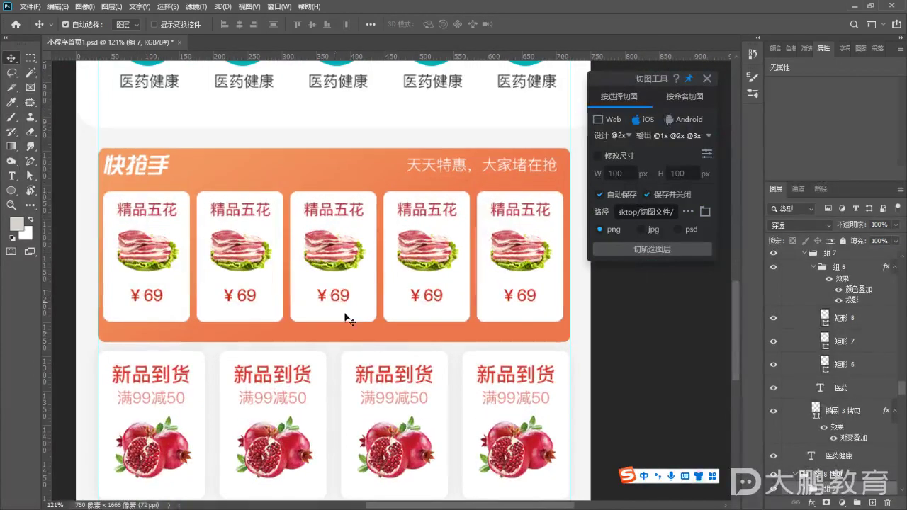
scroll(388, 324, "down", 2)
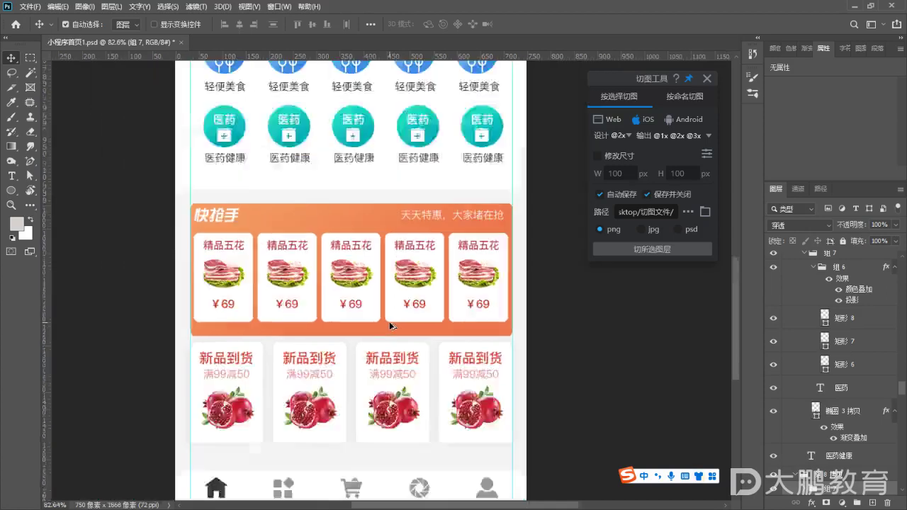
scroll(383, 252, "up", 1)
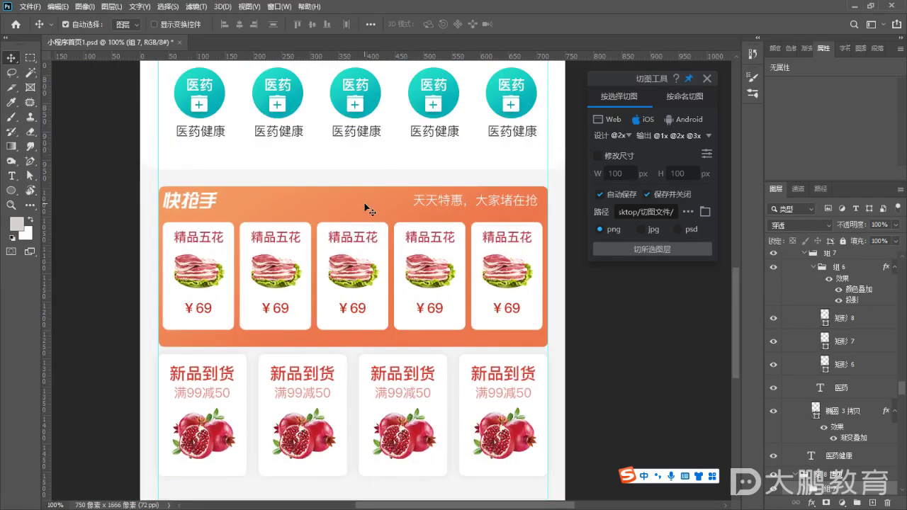
scroll(396, 241, "down", 3)
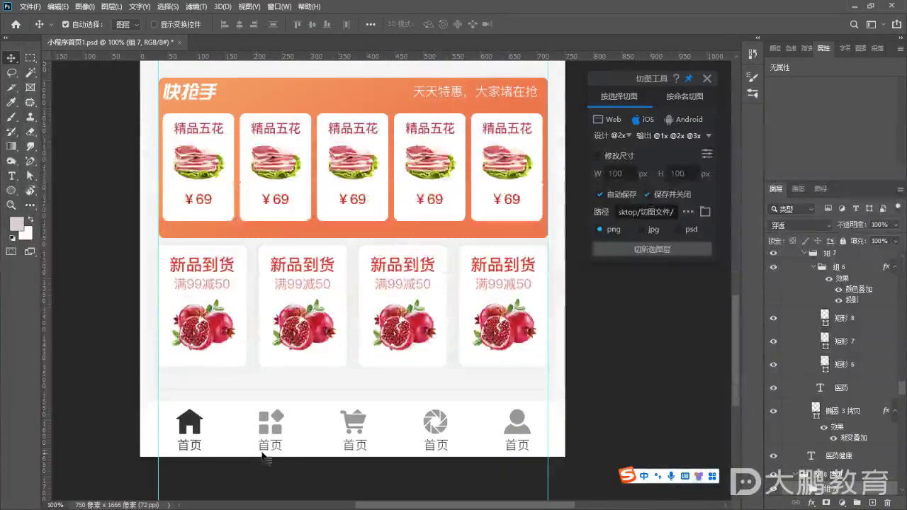
scroll(286, 464, "up", 5)
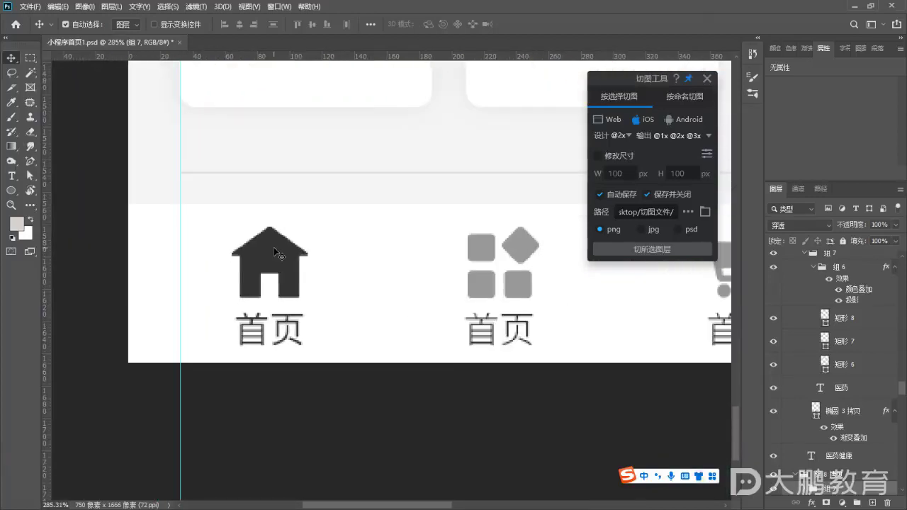
left_click(274, 249)
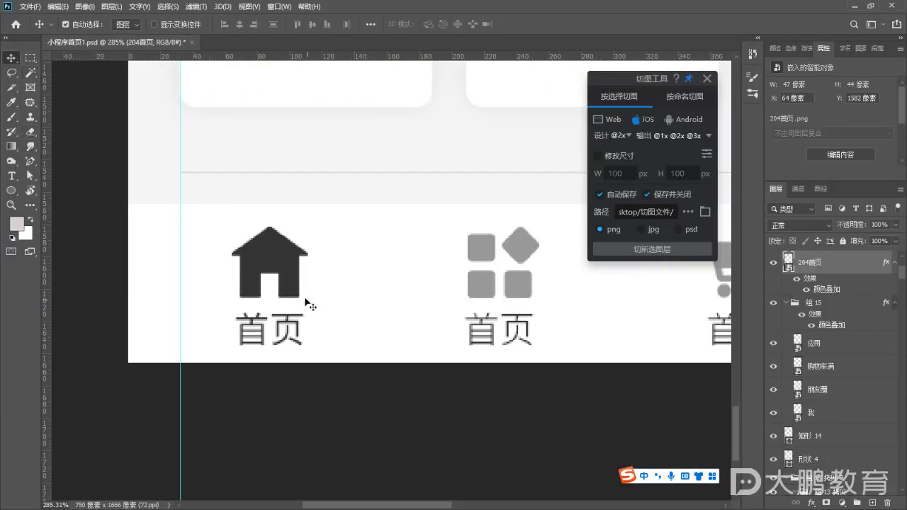
left_click(775, 263)
left_click(775, 263)
left_click(641, 249)
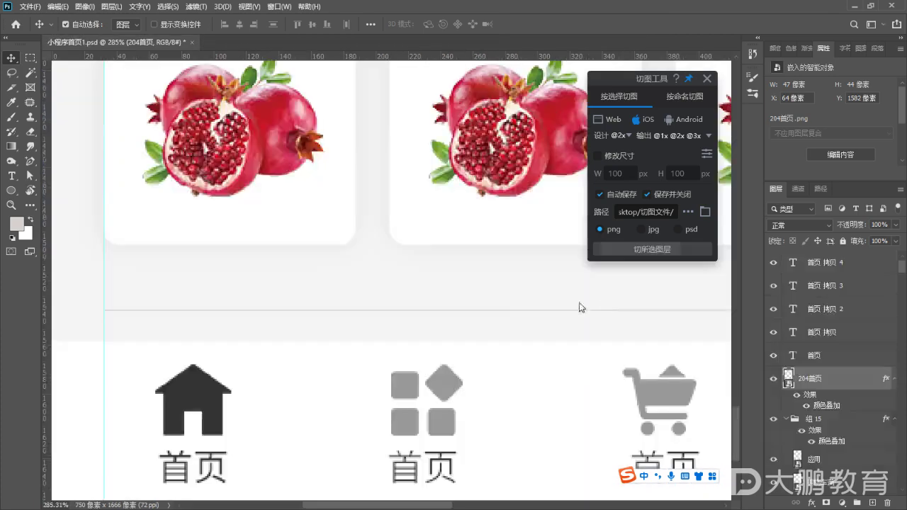
left_click(440, 385)
scroll(473, 374, "down", 1)
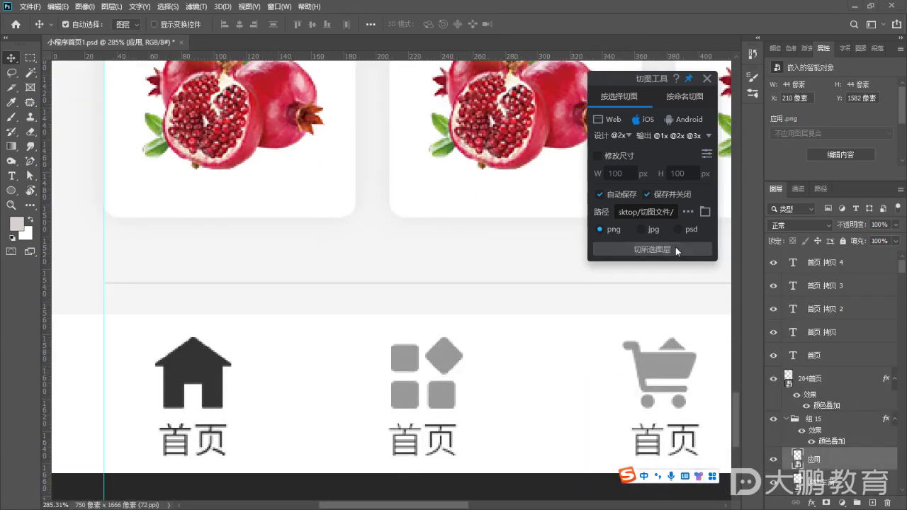
left_click(675, 248)
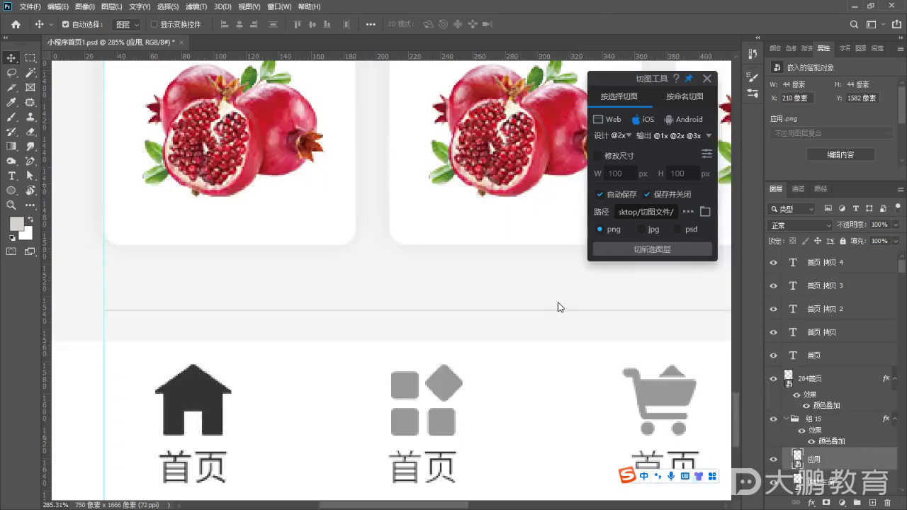
scroll(558, 309, "down", 5)
scroll(492, 348, "up", 1)
scroll(494, 349, "down", 2)
scroll(510, 351, "up", 3)
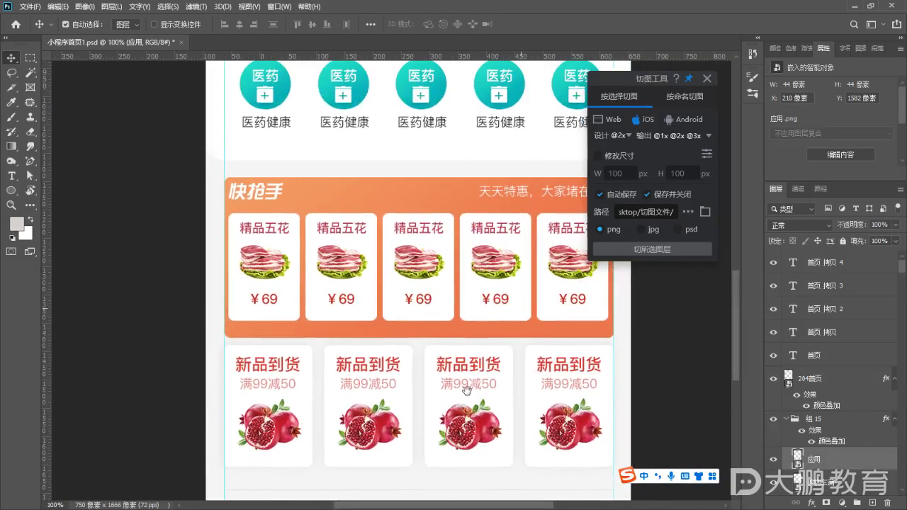
Check the twelve exported PNGs in the desktop 切图文件 folder, then close it and refresh the desktop
left_click(854, 7)
double_click(65, 251)
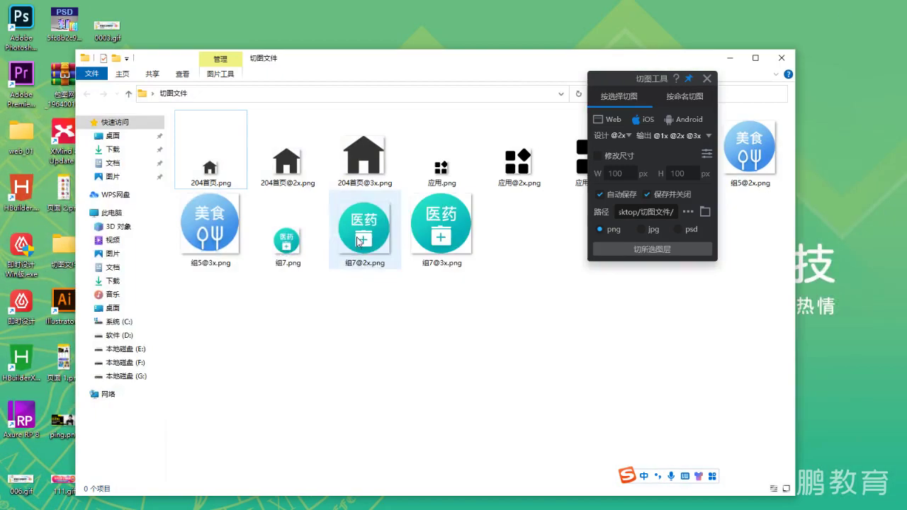
left_click_drag(613, 75, 771, 188)
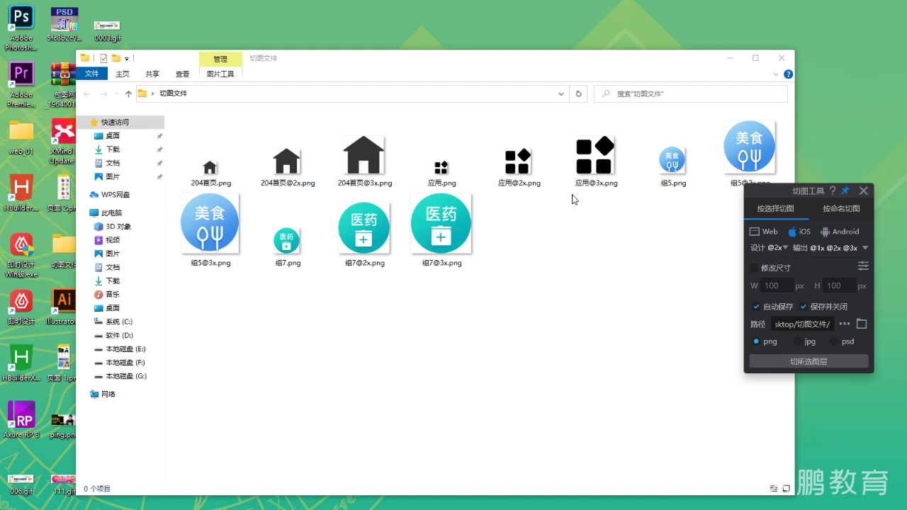
left_click(782, 58)
right_click(428, 186)
left_click(459, 221)
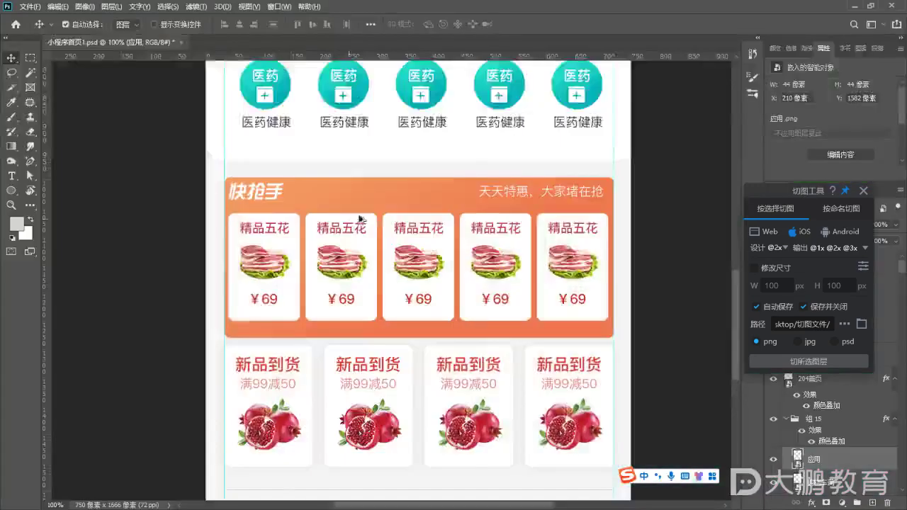
Close the 切图工具 slicing panel in Photoshop
scroll(360, 219, "down", 2)
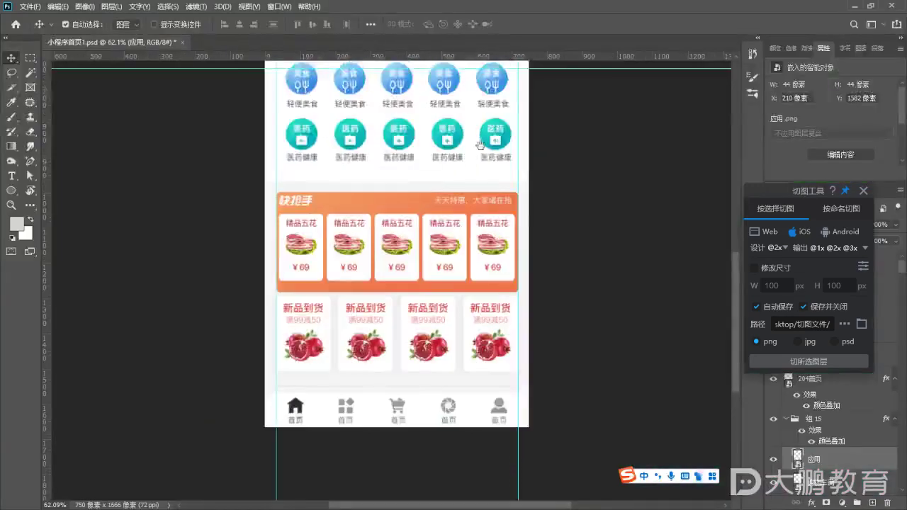
left_click_drag(433, 178, 462, 400)
scroll(379, 135, "up", 4)
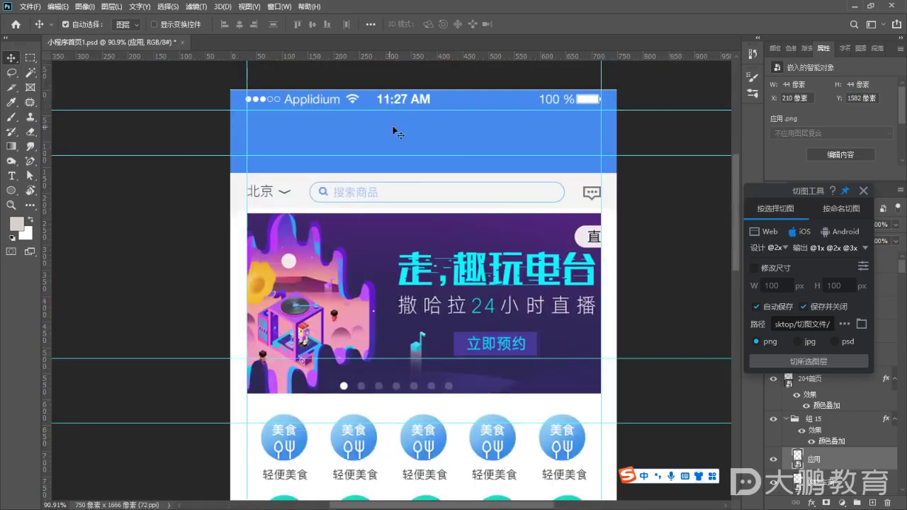
scroll(535, 238, "down", 3)
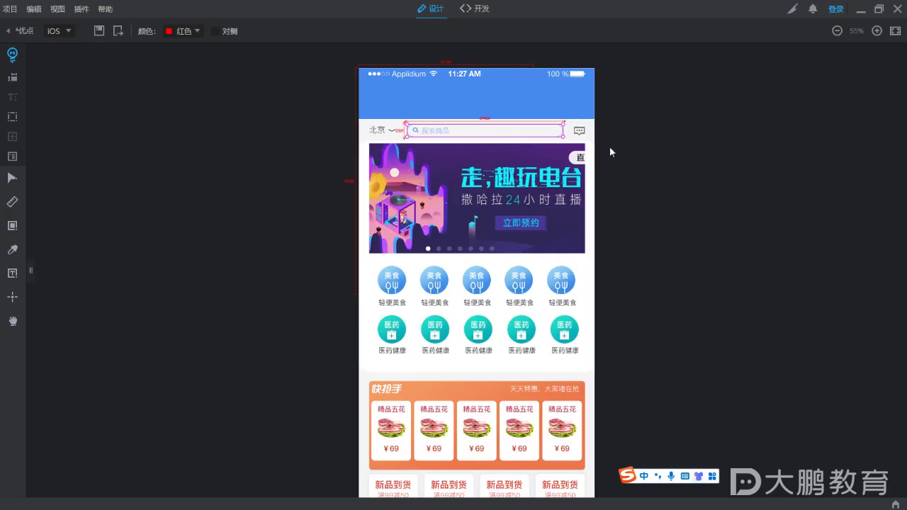
left_click(861, 9)
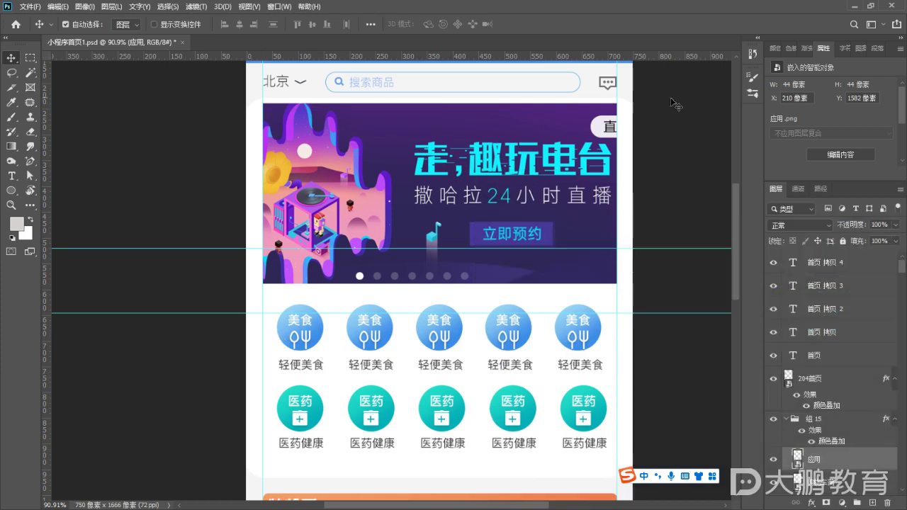
Minimize Photoshop and refresh the desktop with 刷新(E)
left_click(855, 5)
right_click(466, 216)
left_click(528, 252)
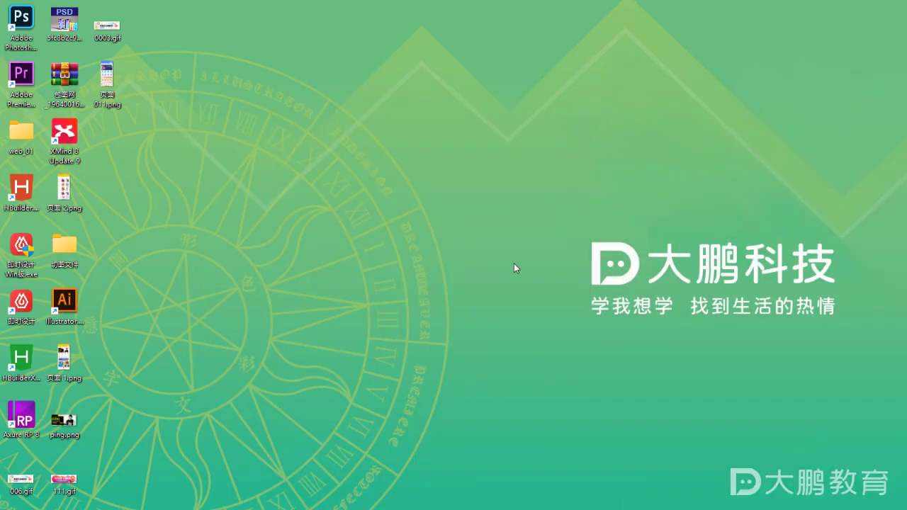
Launch 即时设计 from the desktop, dismiss the welcome dialog and maximize the window showing the iPhone 13 homepage
double_click(21, 303)
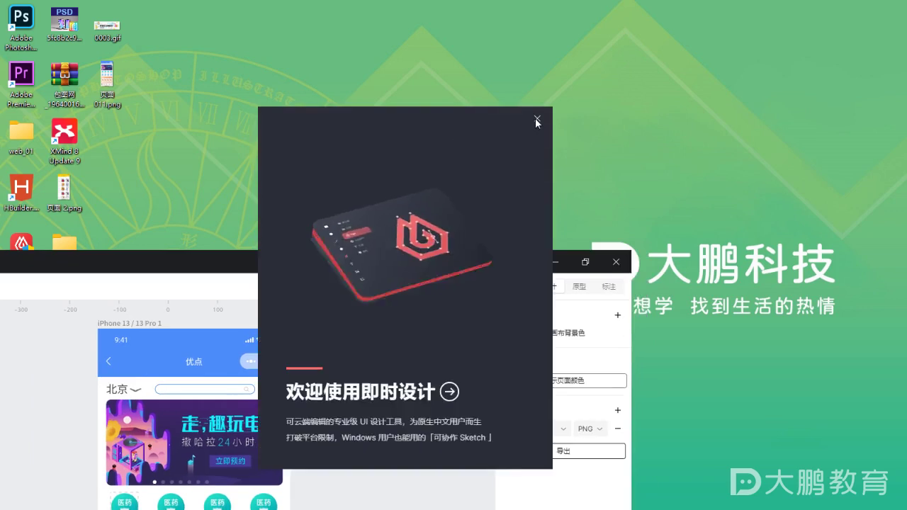
left_click(536, 119)
left_click_drag(438, 263, 599, 92)
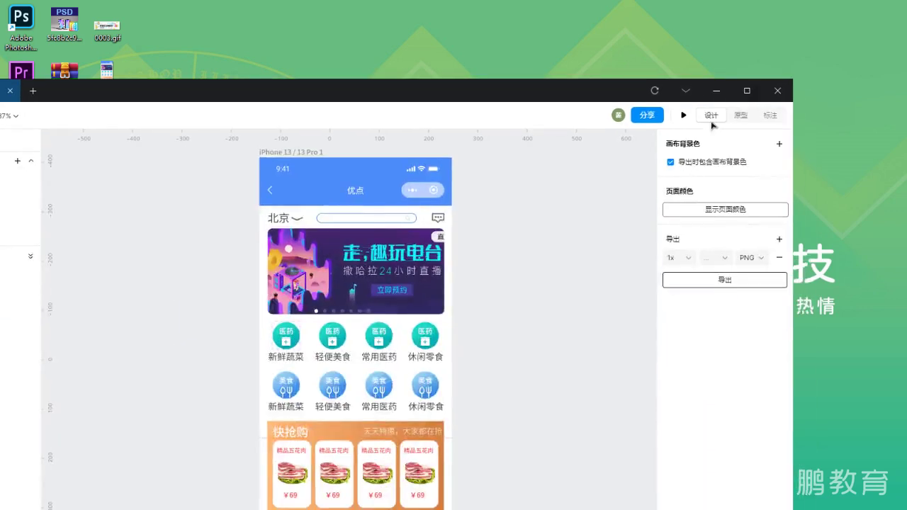
left_click(747, 89)
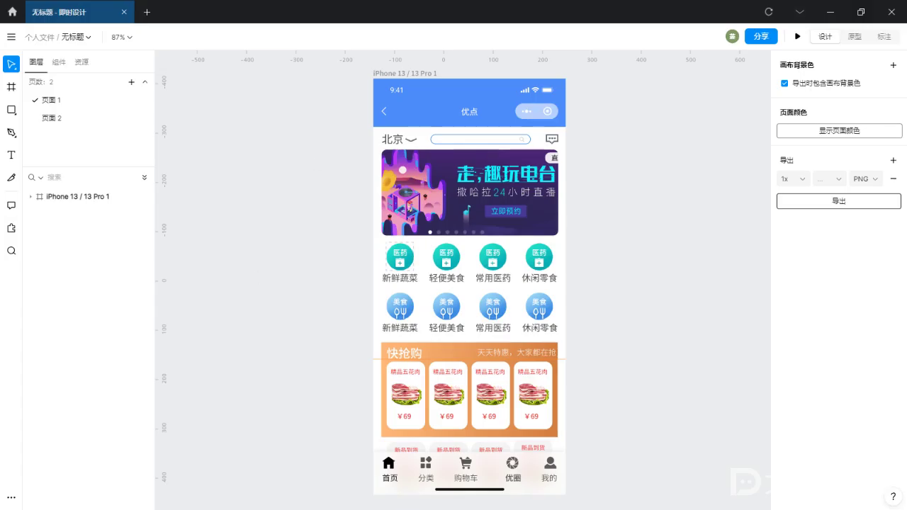
Draw a slice around the second 医药 icon with the Slice tool
left_click(11, 180)
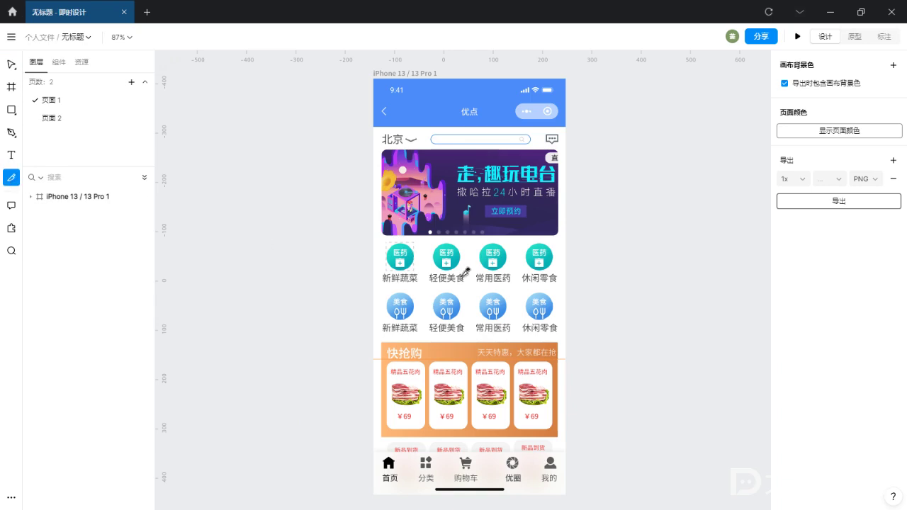
scroll(459, 276, "up", 3)
scroll(457, 357, "up", 5, "ctrl")
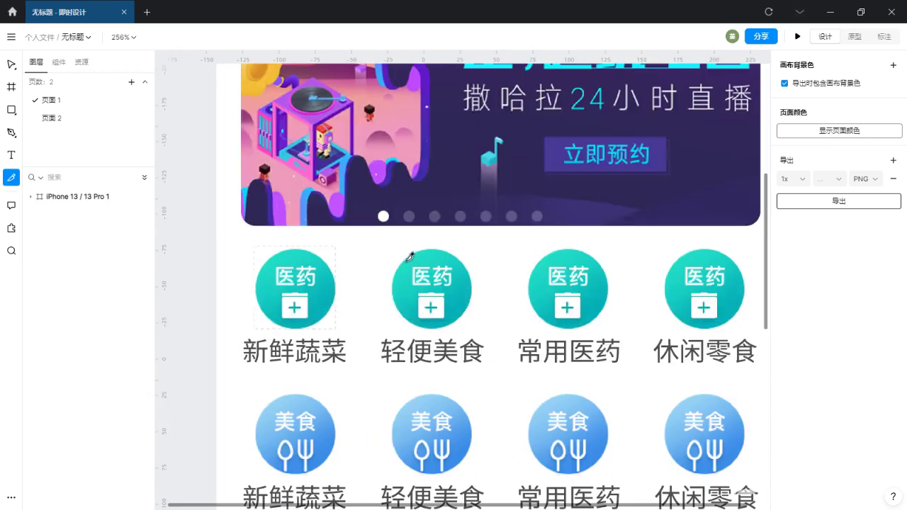
left_click_drag(380, 237, 481, 325)
Tighten the slice's top, left and right edges to 54×55 at X 122, Y 334
scroll(471, 332, "up", 1)
scroll(426, 395, "up", 3, "ctrl")
scroll(426, 395, "up", 1, "ctrl")
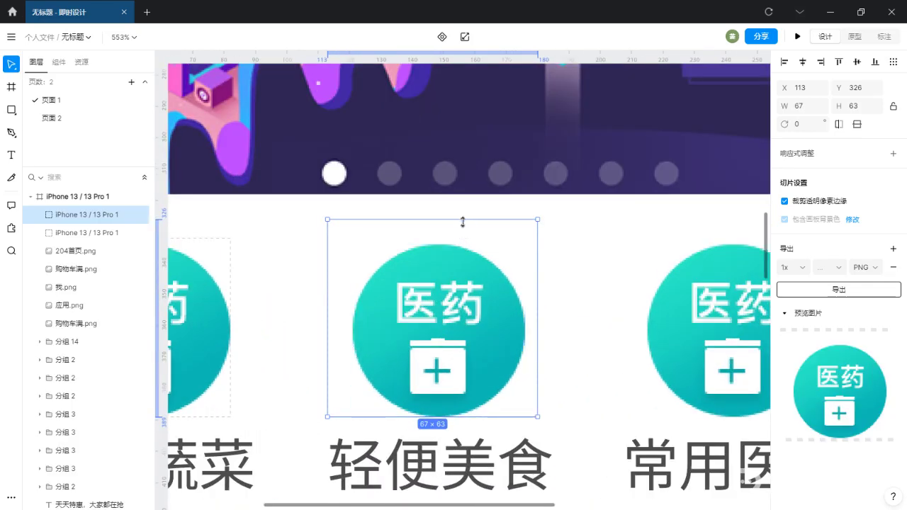
scroll(456, 266, "up", 3, "ctrl")
scroll(455, 245, "down", 1)
left_click_drag(457, 115, 459, 155)
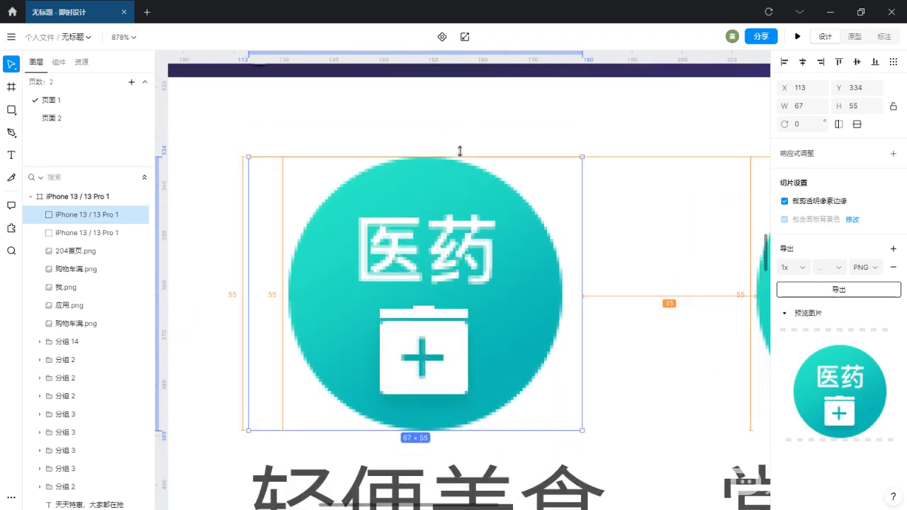
left_click_drag(246, 290, 293, 290)
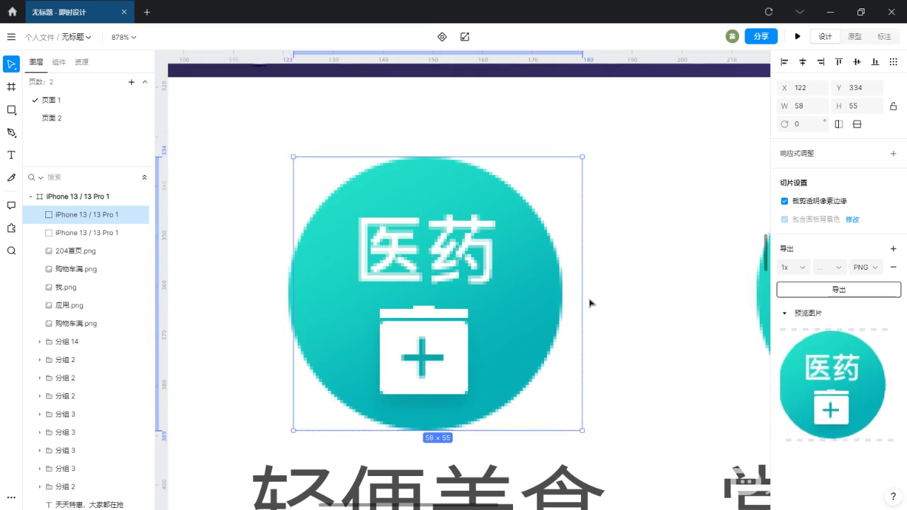
left_click_drag(584, 296, 564, 304)
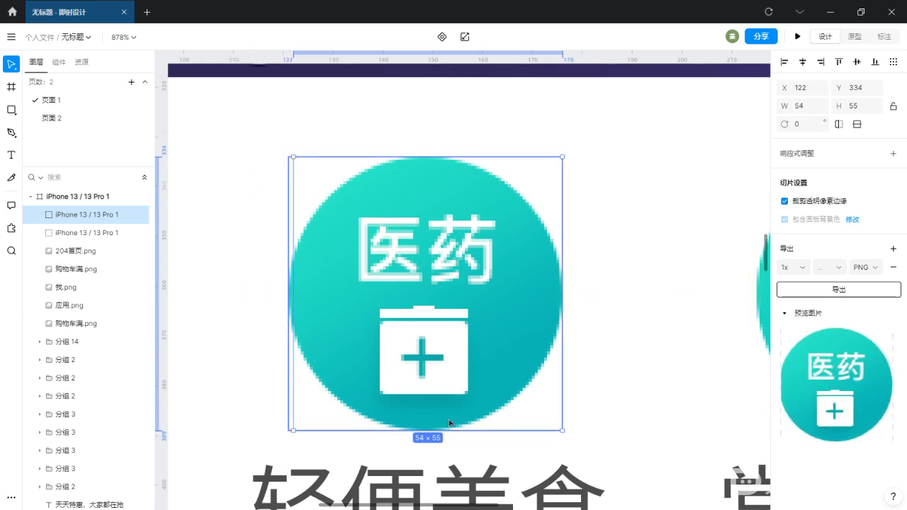
scroll(454, 364, "down", 1)
scroll(455, 361, "down", 2)
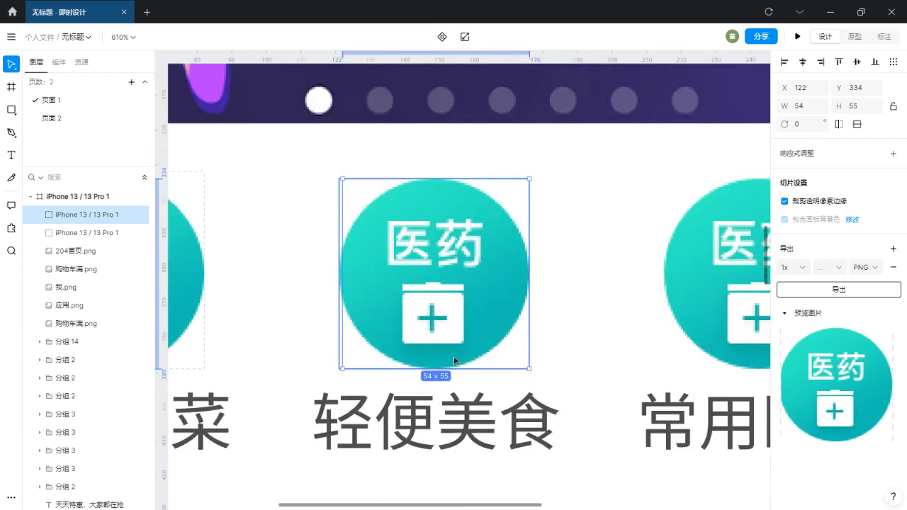